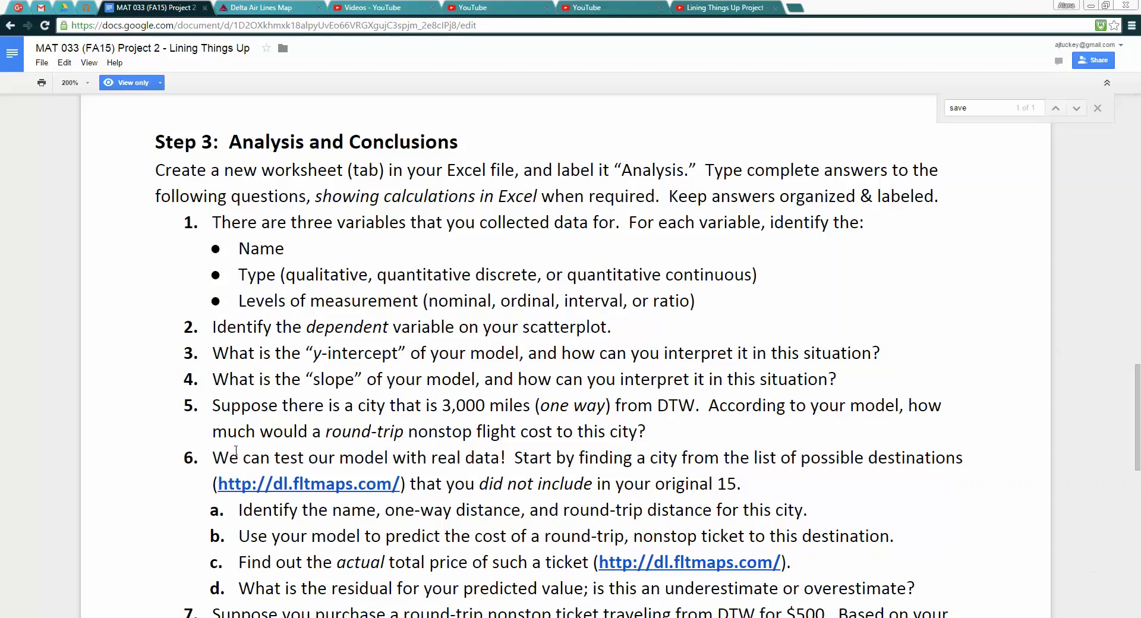
- Switch to the Excel workbook and move the scatterplot on the Data sheet closer to the data table
key(alt+Tab)
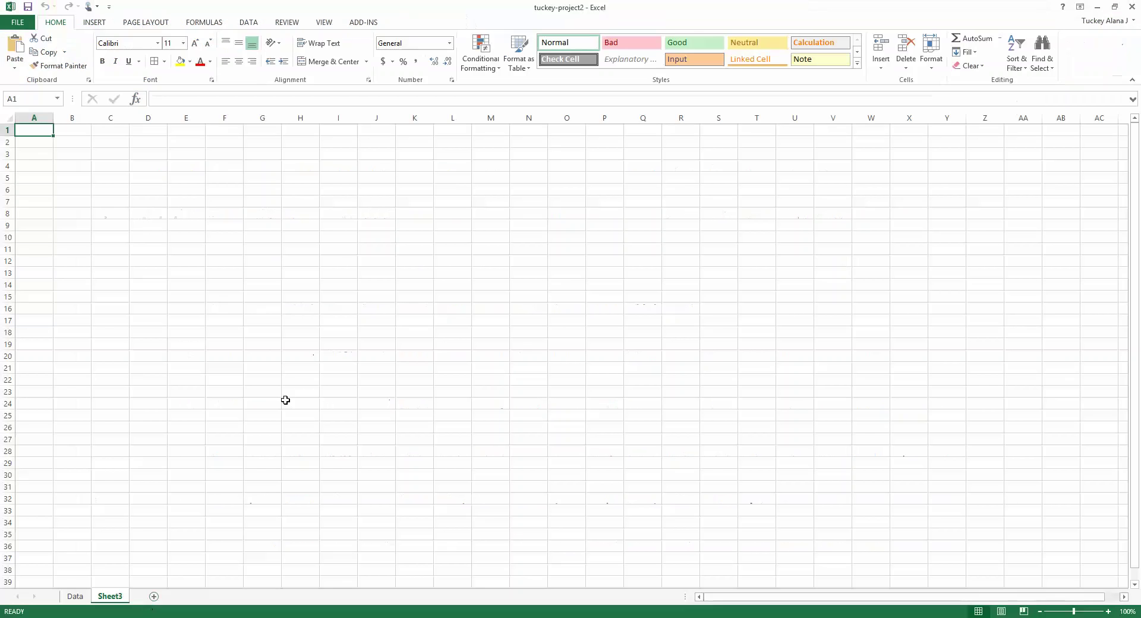
click(78, 596)
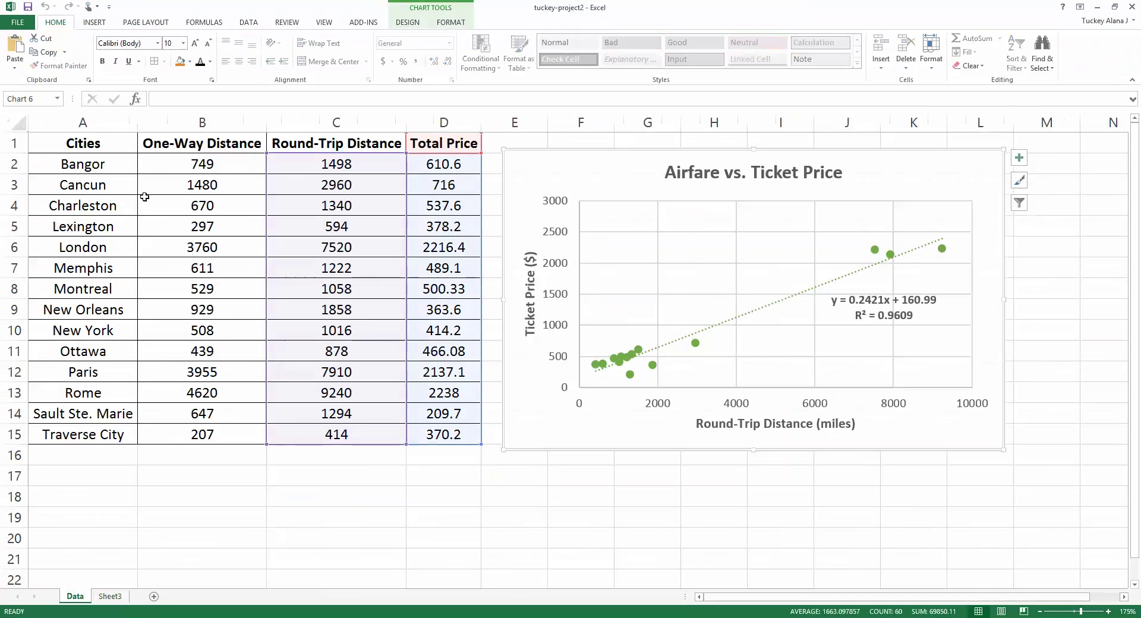
drag(110, 149, 471, 434)
mouse_move(533, 159)
mouse_down()
mouse_move(583, 153)
mouse_move(518, 164)
mouse_up()
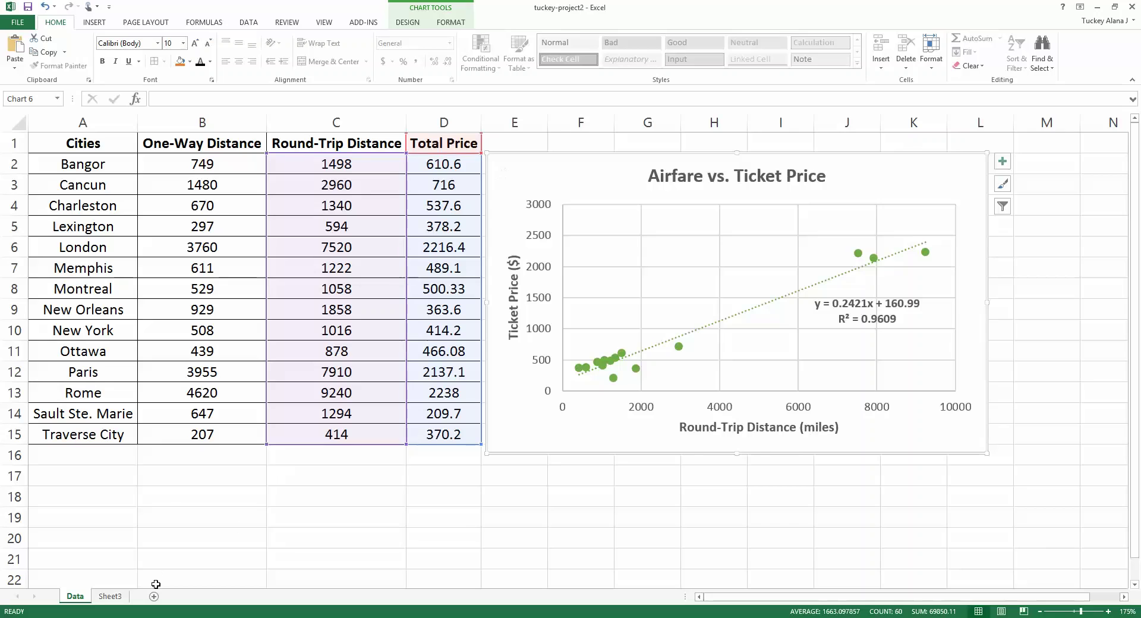
- Add another new worksheet and rename Sheet3 as Analysis
click(106, 597)
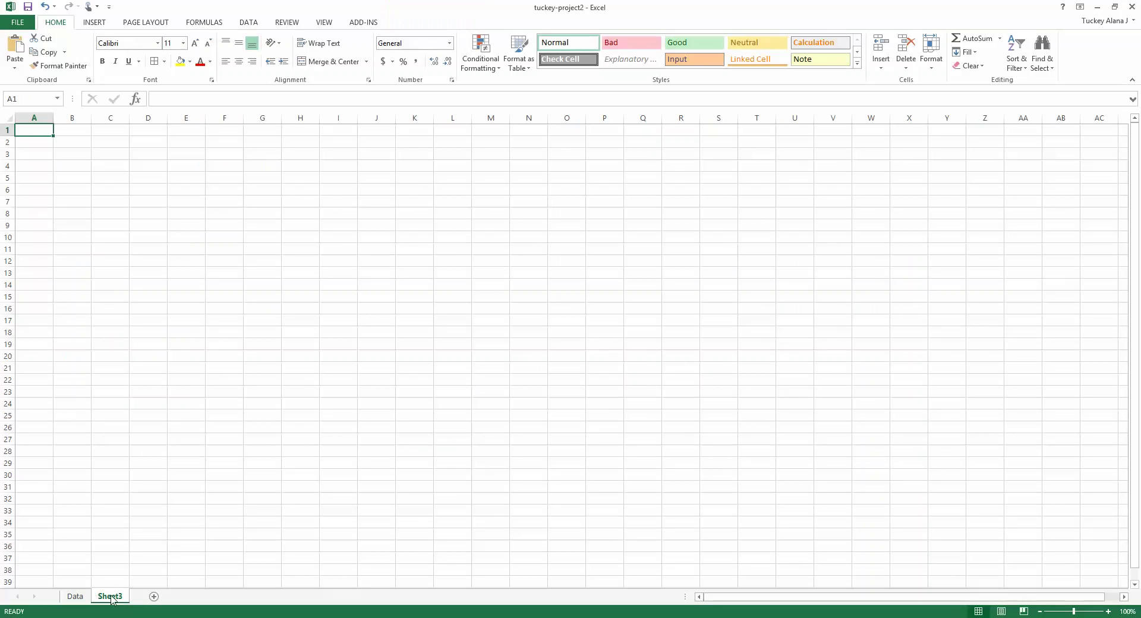
click(153, 598)
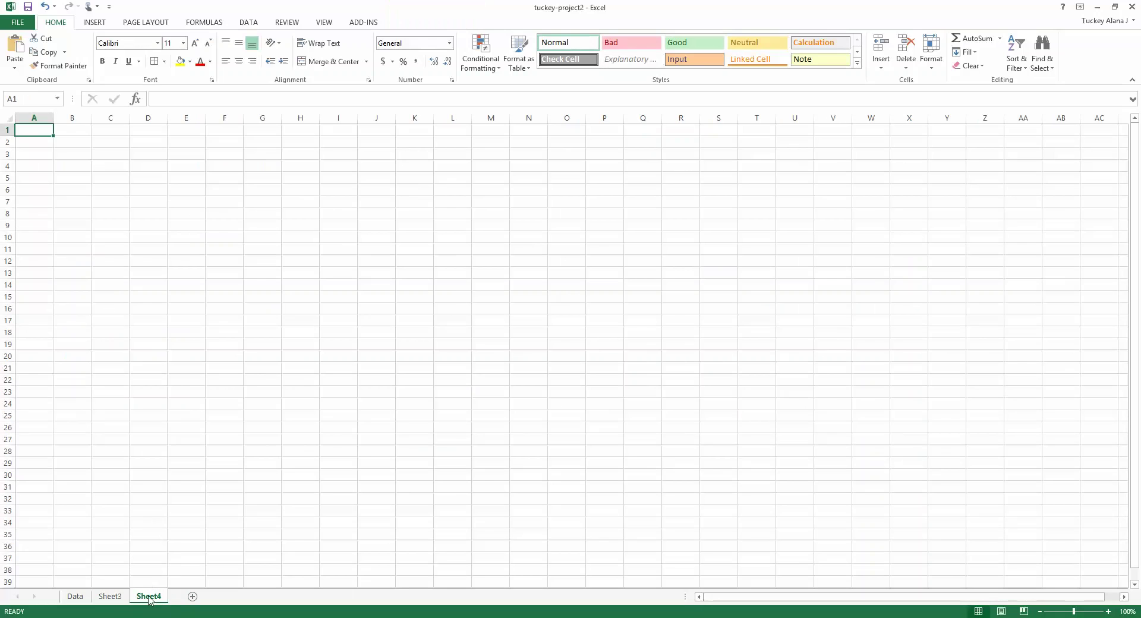
click(125, 596)
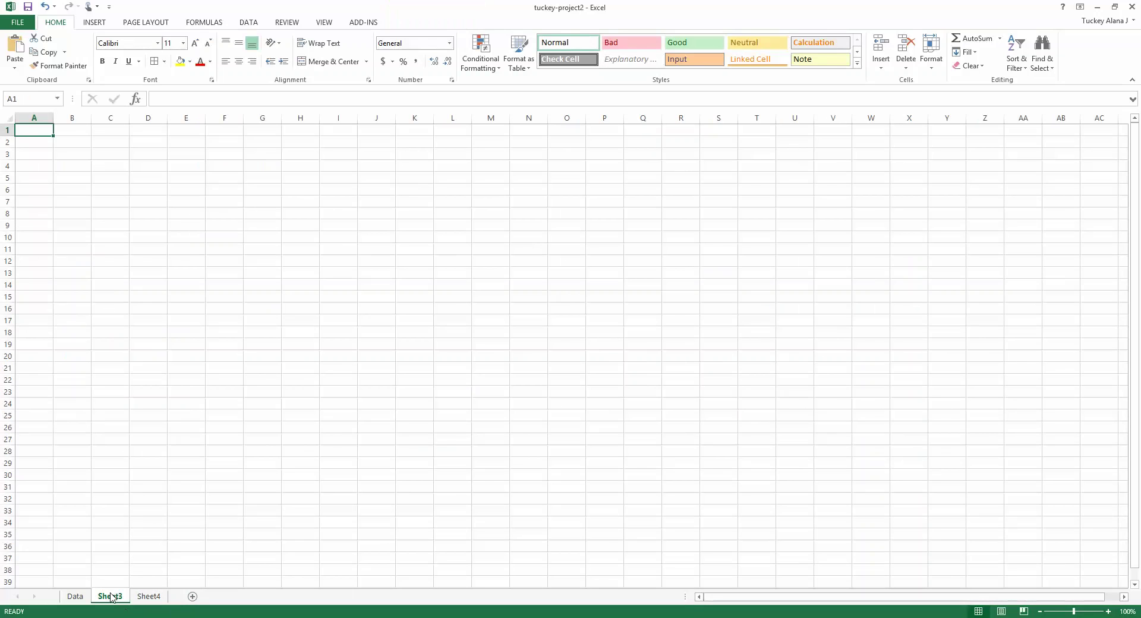
double_click(113, 596)
text(A)
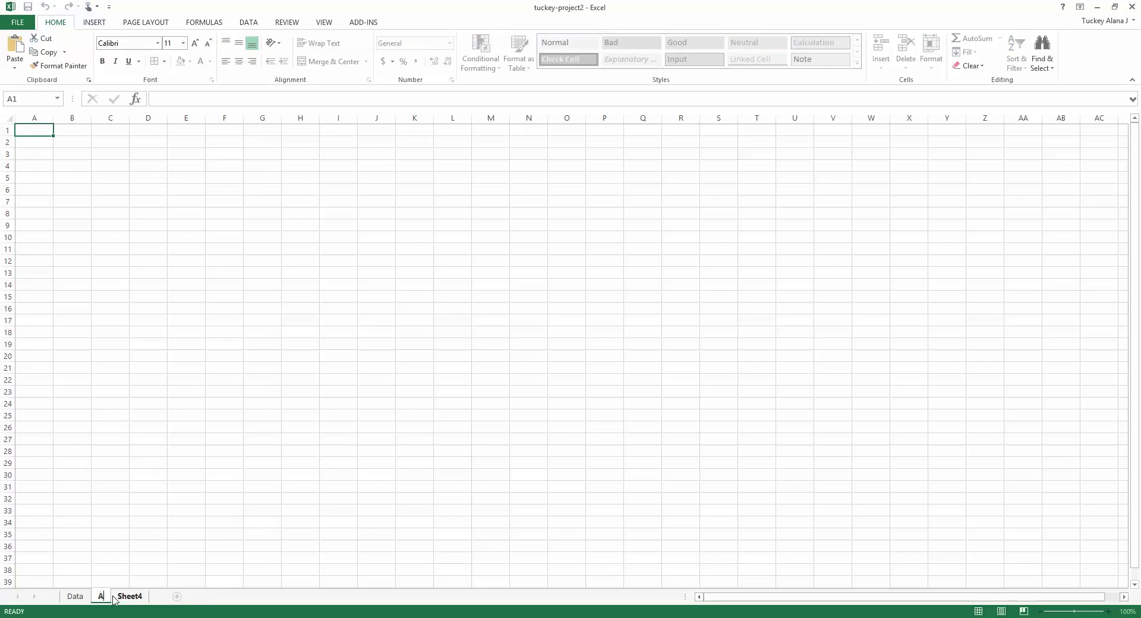
text(nalysis)
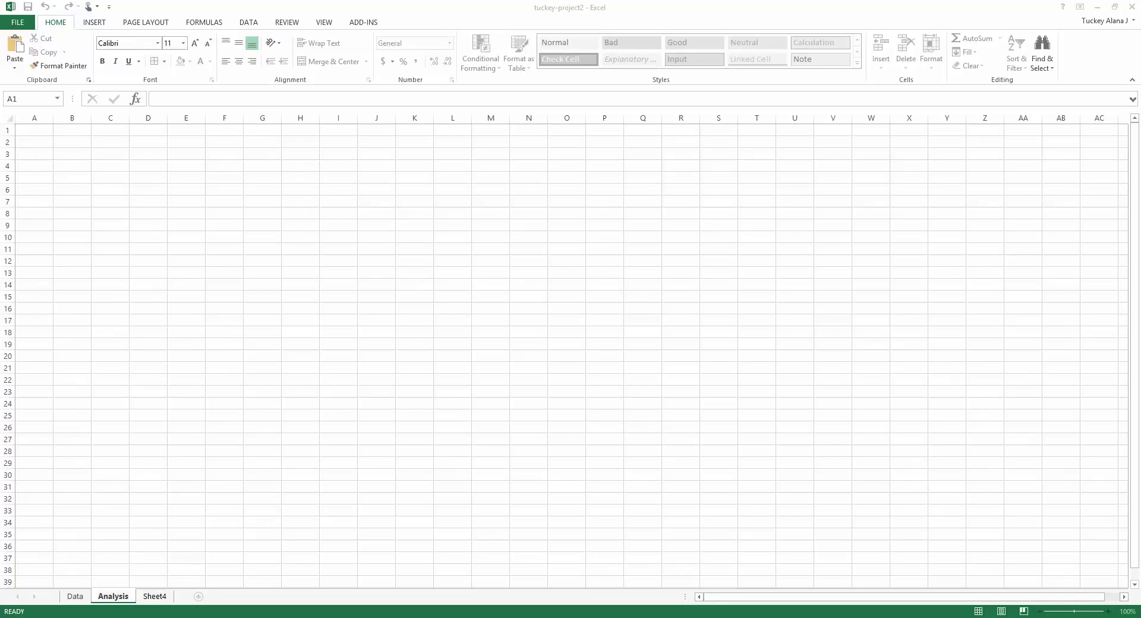
- Insert a large text box on the Analysis sheet, covering about columns A to J and rows 2 to 38
click(79, 224)
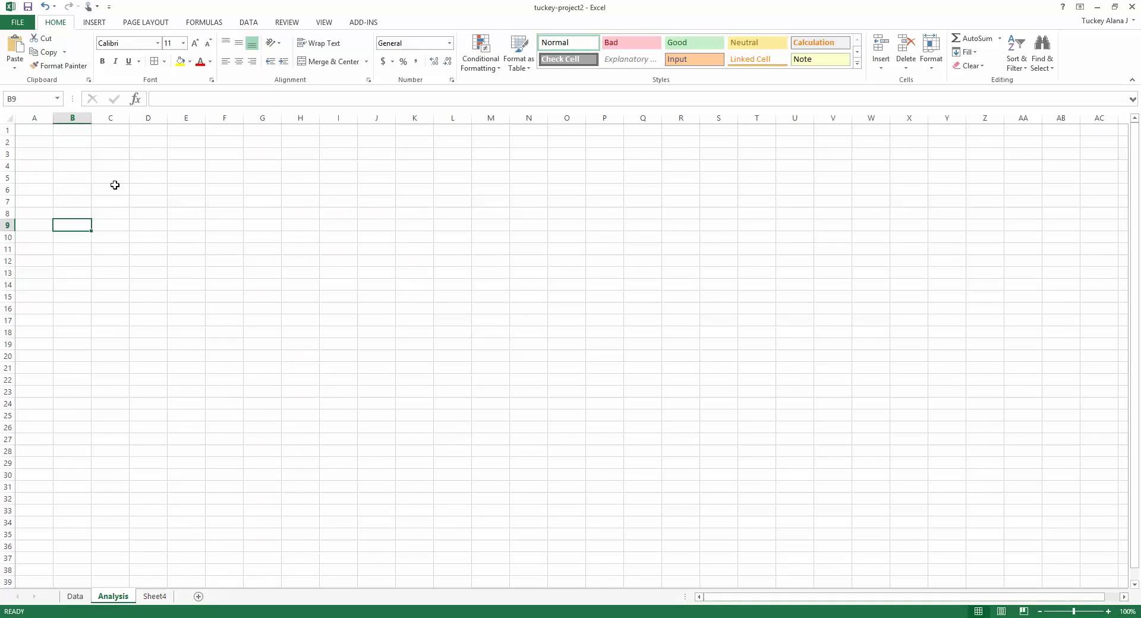
click(94, 24)
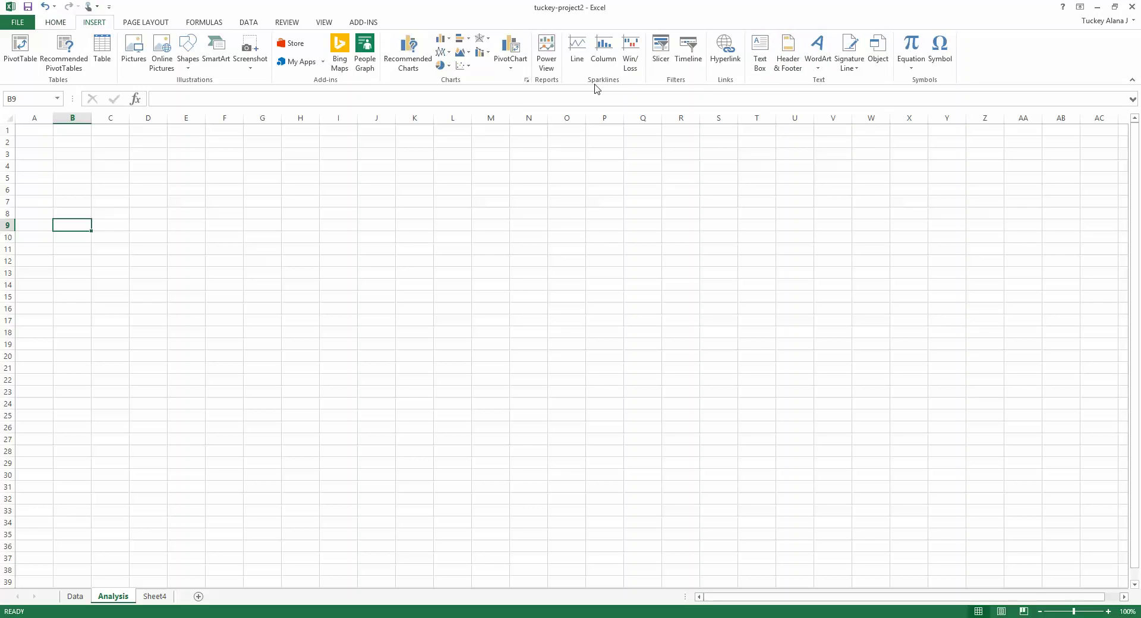
click(765, 61)
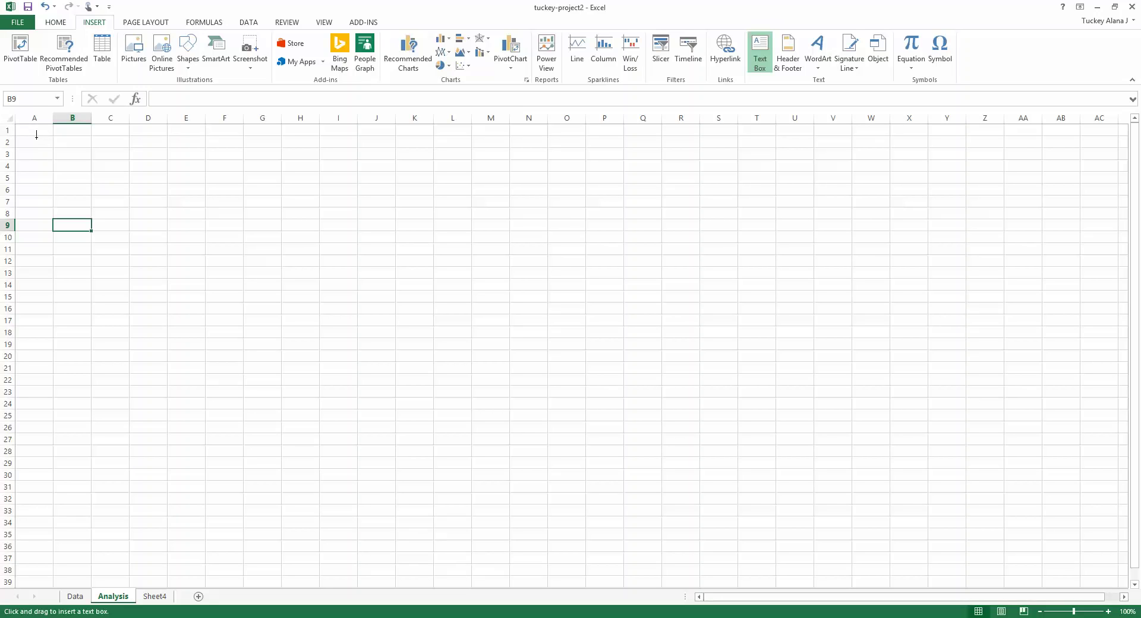
mouse_move(37, 137)
mouse_down()
mouse_move(160, 349)
mouse_move(313, 506)
mouse_move(316, 575)
mouse_up()
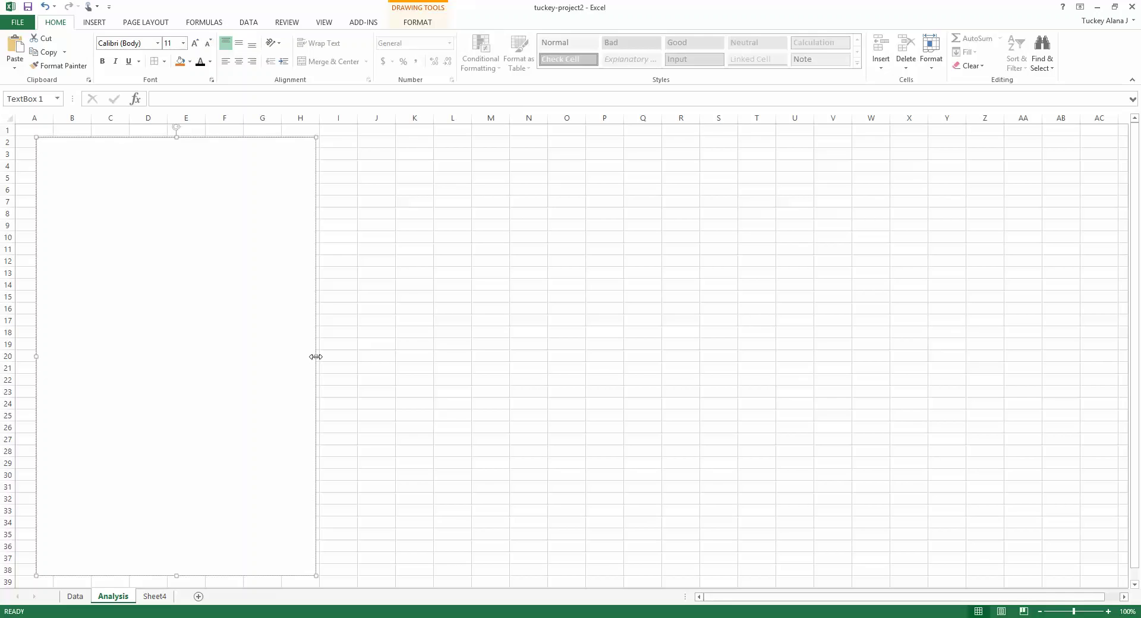
drag(315, 356, 393, 349)
click(127, 189)
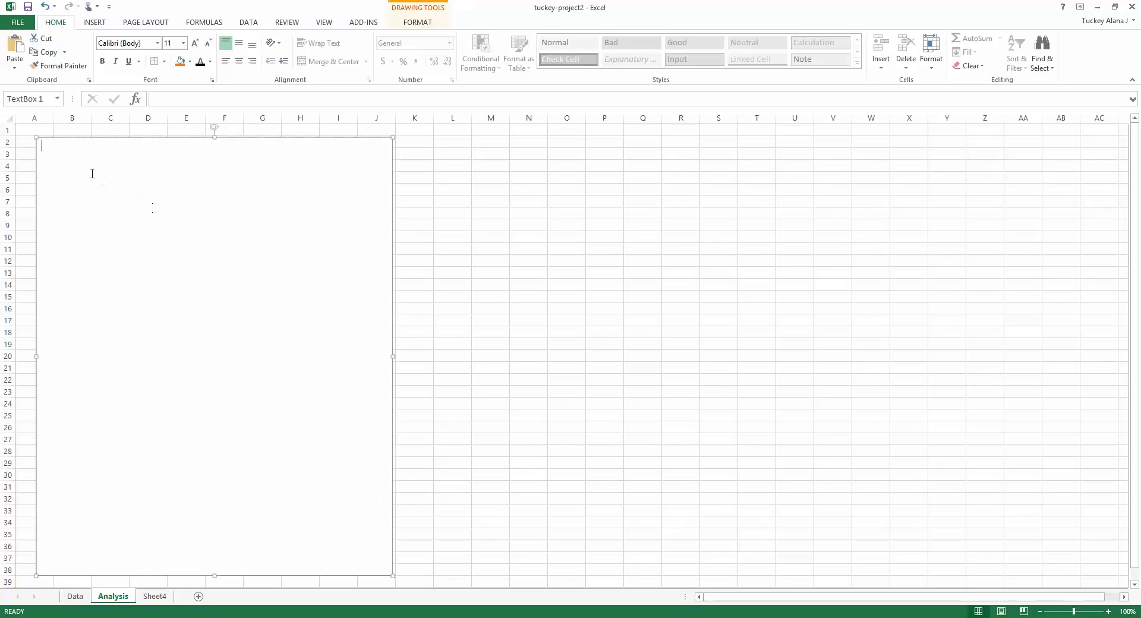
- Enter item "1." in the text box, followed by lines for Variable 1:, Variable 2: and Variable 3:, each answered "blah, blah, blah"
key(Return)
key(Return)
text(1.)
key(Return)
key(Return)
text(Variable 1:)
key(Return)
text(Vriabl)
key(BackSpace)
key(BackSpace)
key(BackSpace)
key(BackSpace)
key(BackSpace)
text(ariable 2:)
key(Return)
text(Variable 3:)
key(Return)
click(93, 188)
text(blah, blah, blah Variable 2: blah, blah, blah Variable 3: blah, blah, blah)
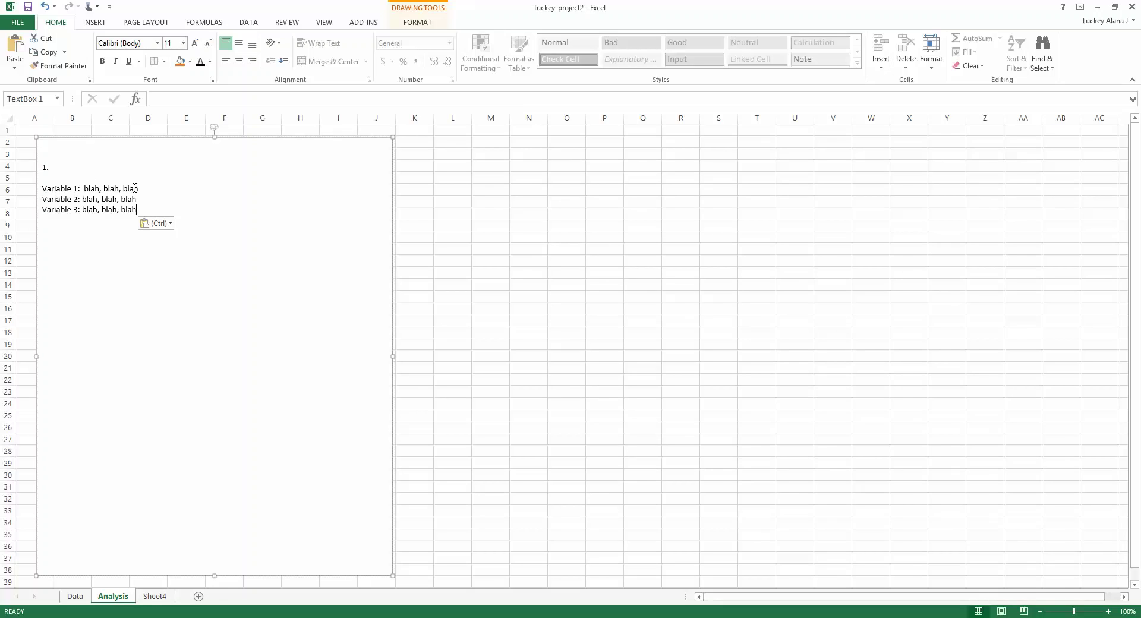
- Bold only the "blah, blah, blah" answers in the three variable lines, keeping the labels in regular weight, and copy one answer
drag(139, 209, 36, 185)
key(ctrl+b)
click(125, 232)
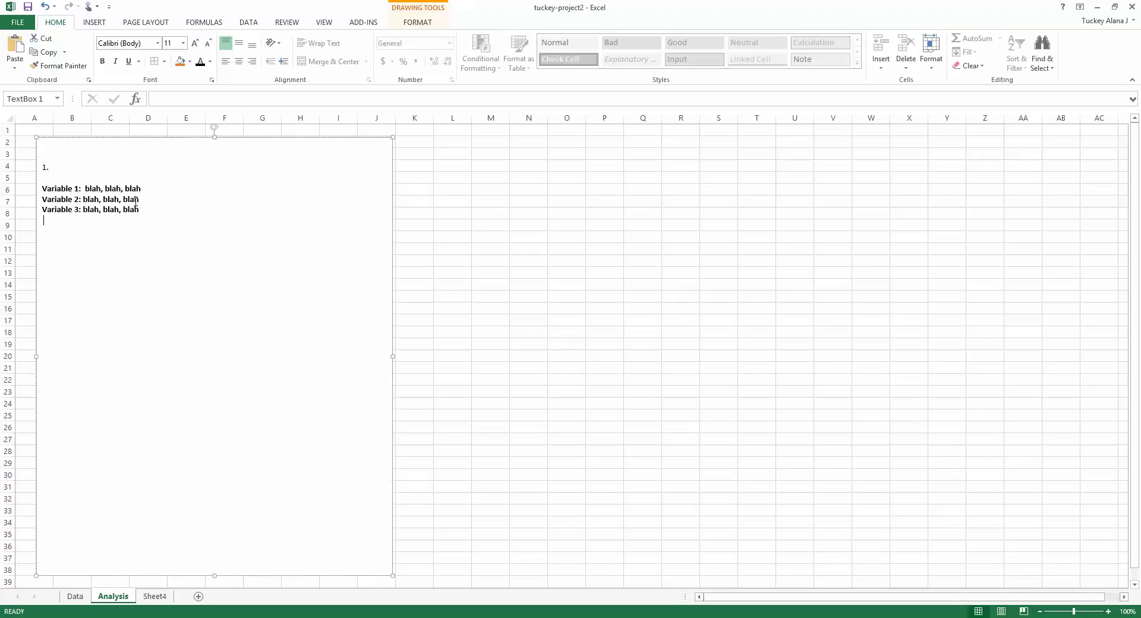
mouse_move(141, 210)
mouse_down()
mouse_move(84, 189)
mouse_move(76, 214)
mouse_move(43, 215)
mouse_move(140, 199)
mouse_up()
key(ctrl+c)
key(ctrl+b)
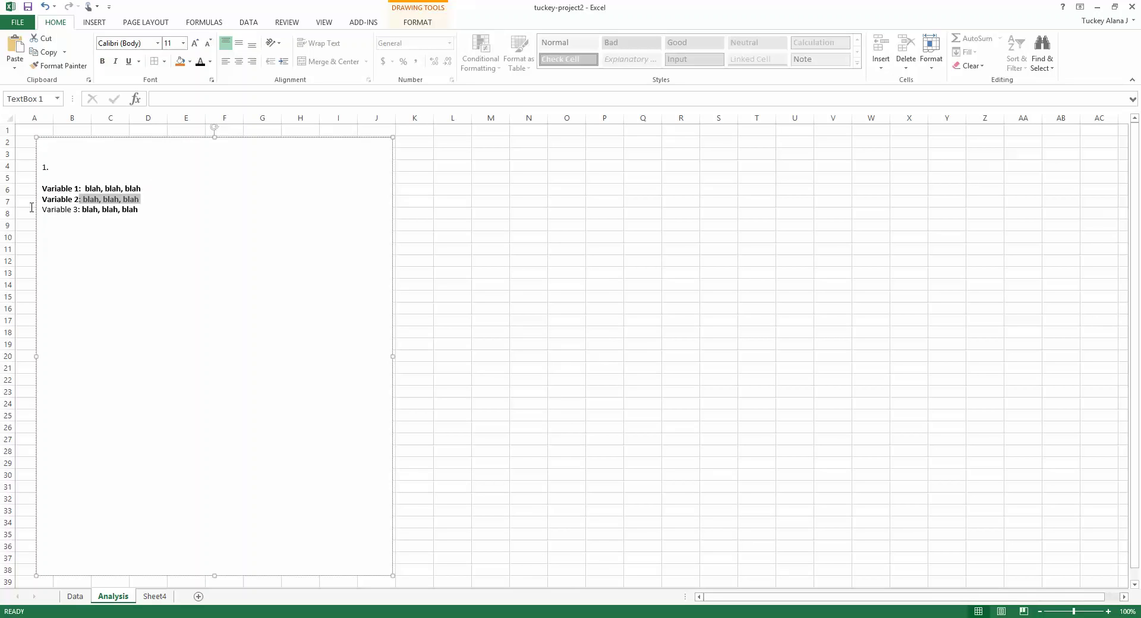
mouse_move(37, 199)
mouse_down()
mouse_move(81, 199)
mouse_move(38, 193)
mouse_up()
key(ctrl+b)
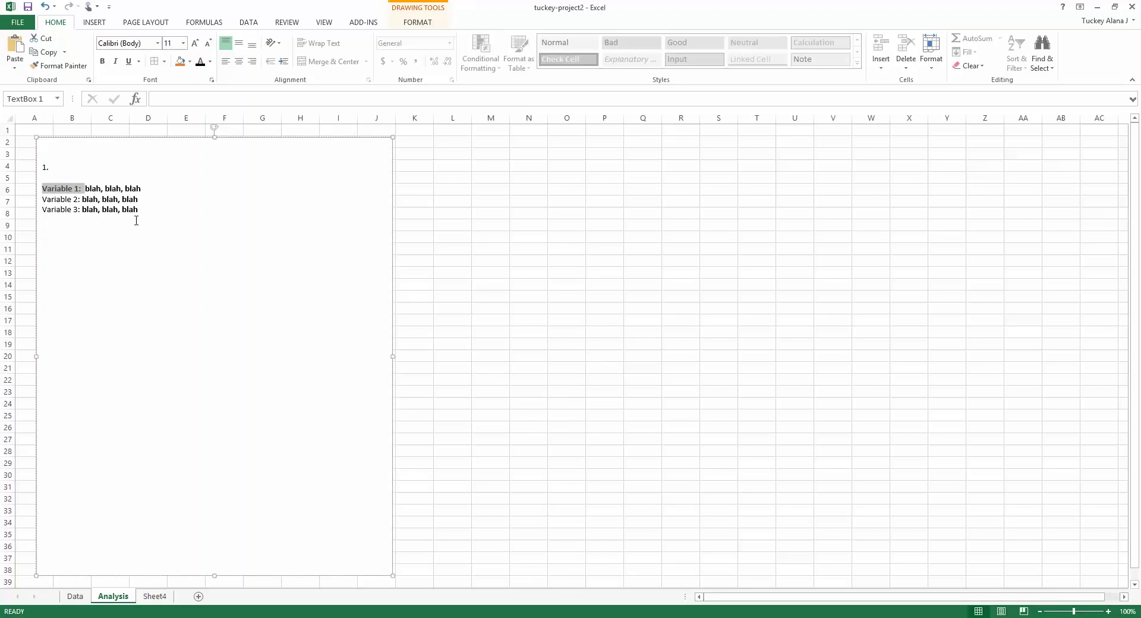
key(ctrl+b)
- Add items "2." and "3." below the variable lines, each with the copied "blah, blah, blah" answer
click(94, 228)
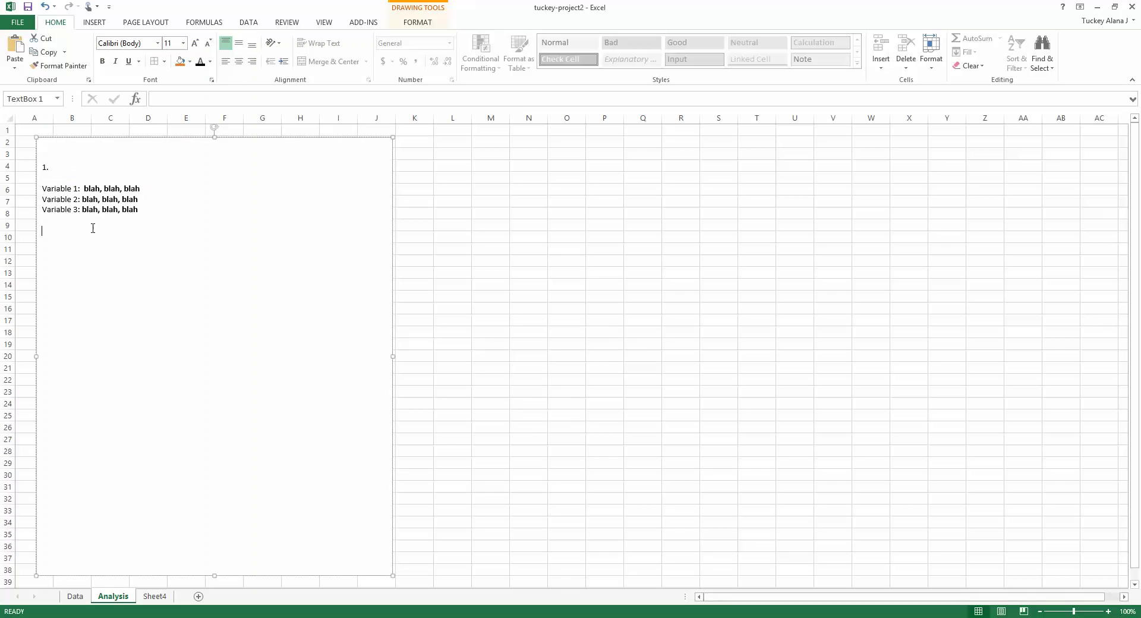
text(2.)
mouse_move(82, 595)
click(82, 574)
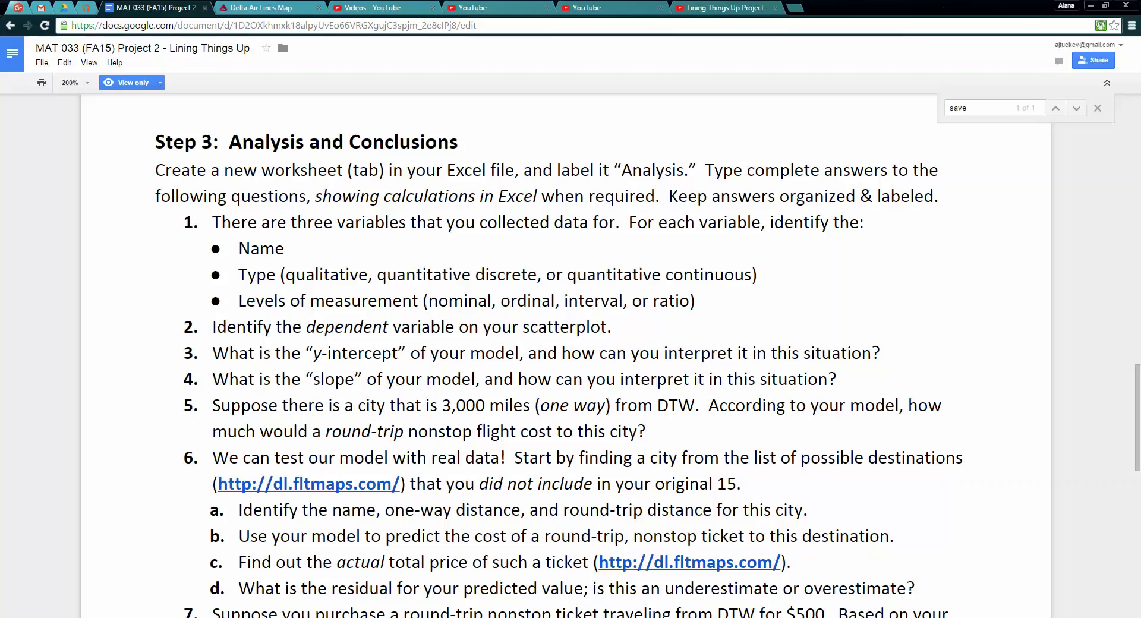
mouse_move(82, 614)
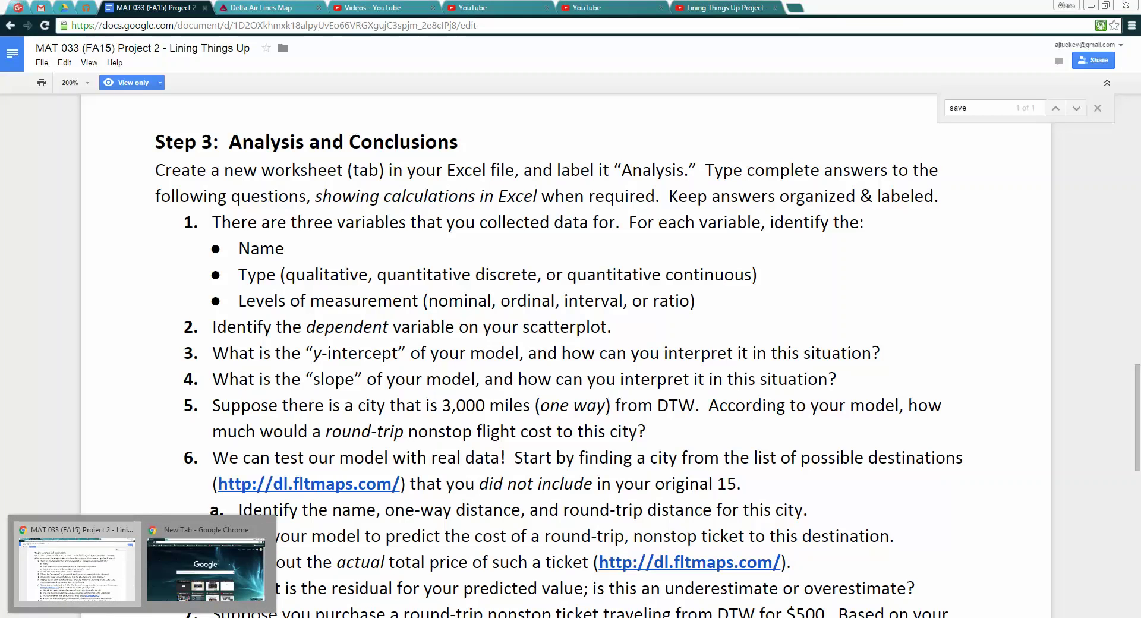
click(116, 615)
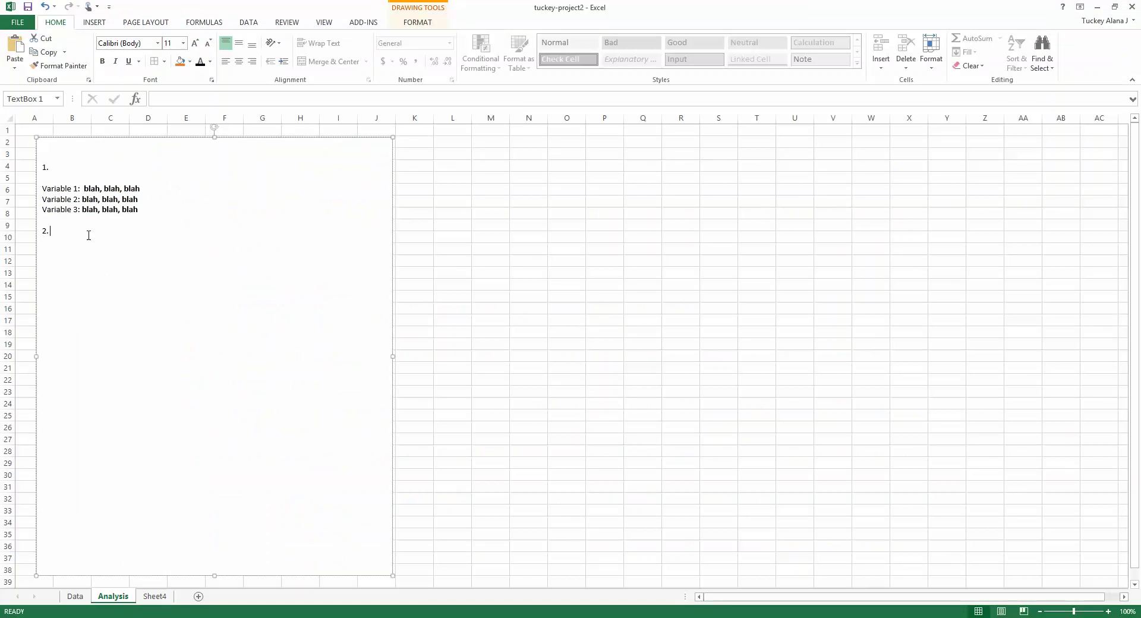
key(ctrl+v)
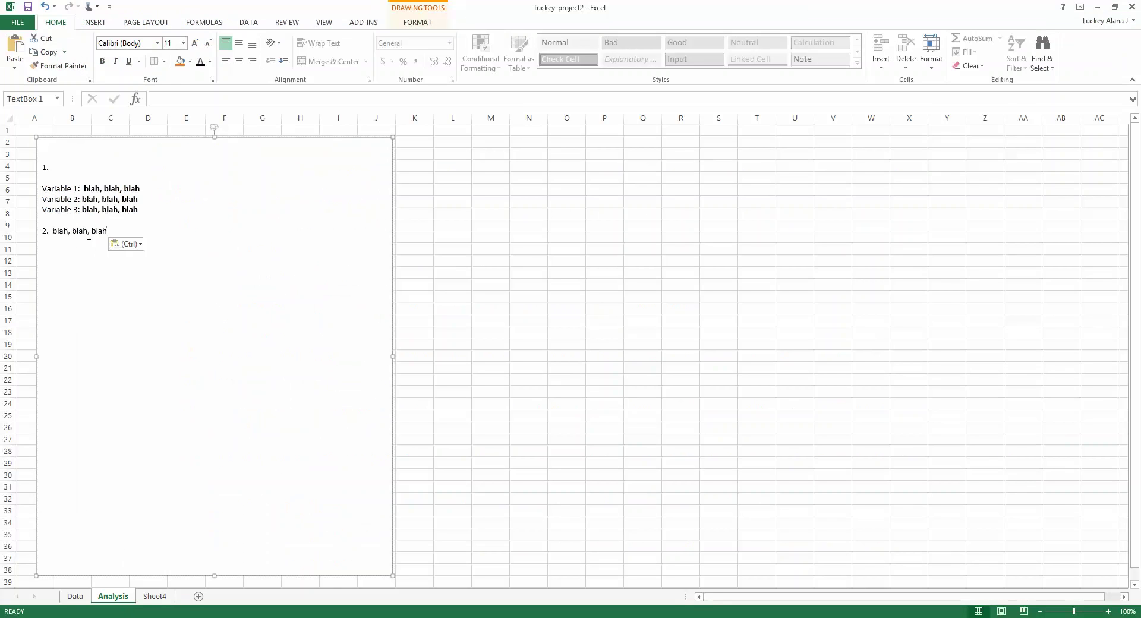
key(Return)
text(3.)
key(ctrl+v)
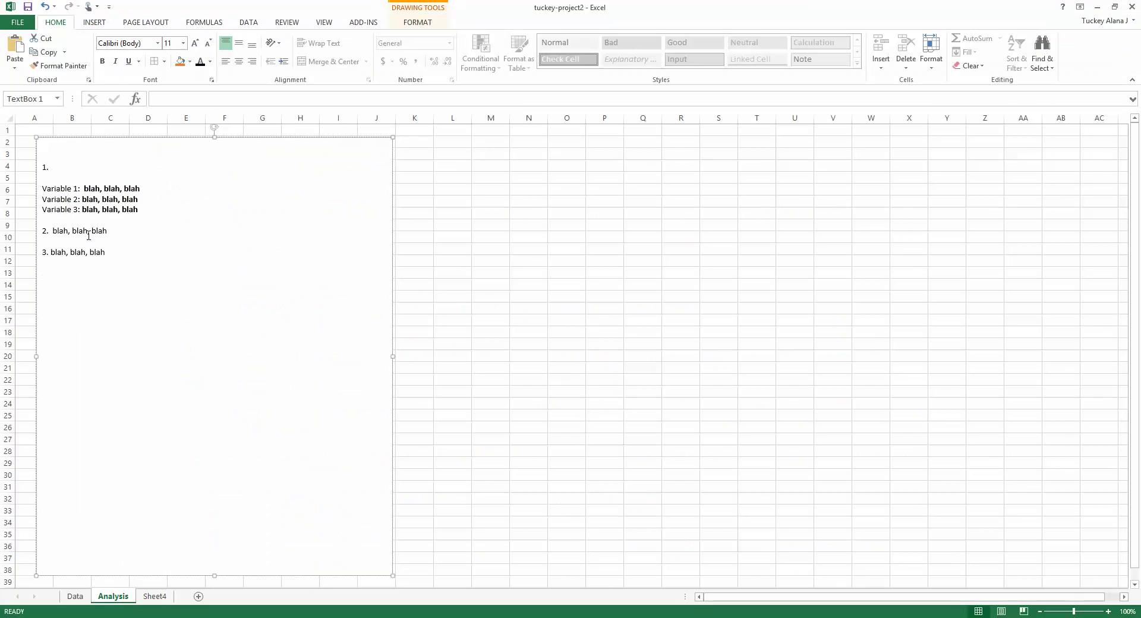
- Add items "4." and "5." to the text box, each with the answer "blah, blah, blah"
text(4.)
key(ctrl+v)
key(Return)
key(Return)
text(5.)
key(Return)
key(ctrl+v)
key(Return)
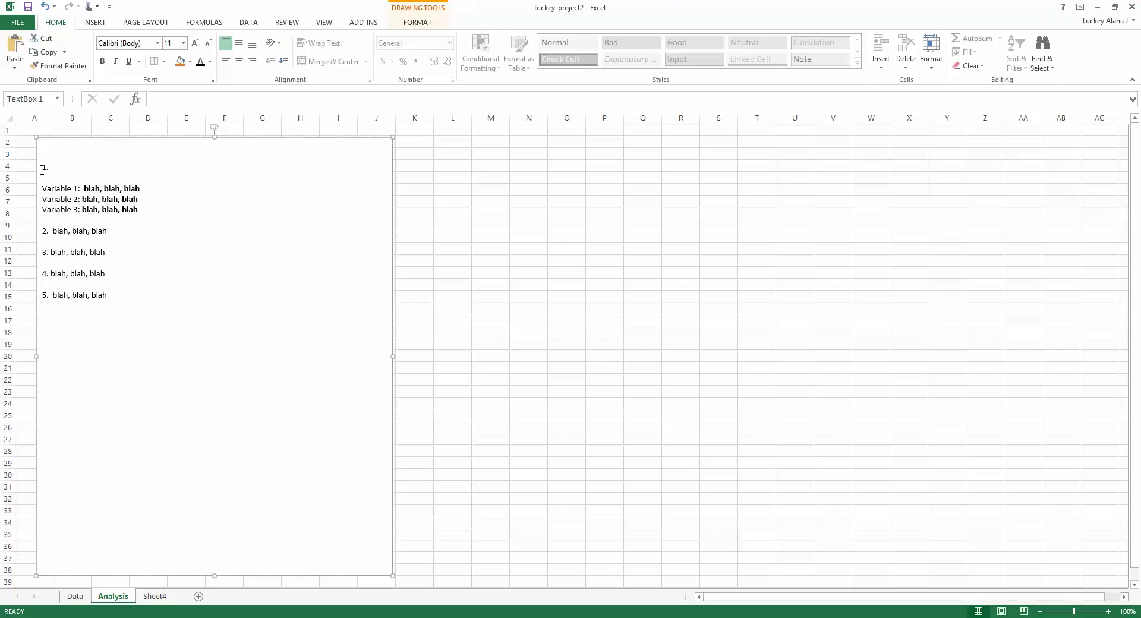
- Set all the text in the text box to font size 16 and widen the box into column K
drag(45, 168, 157, 347)
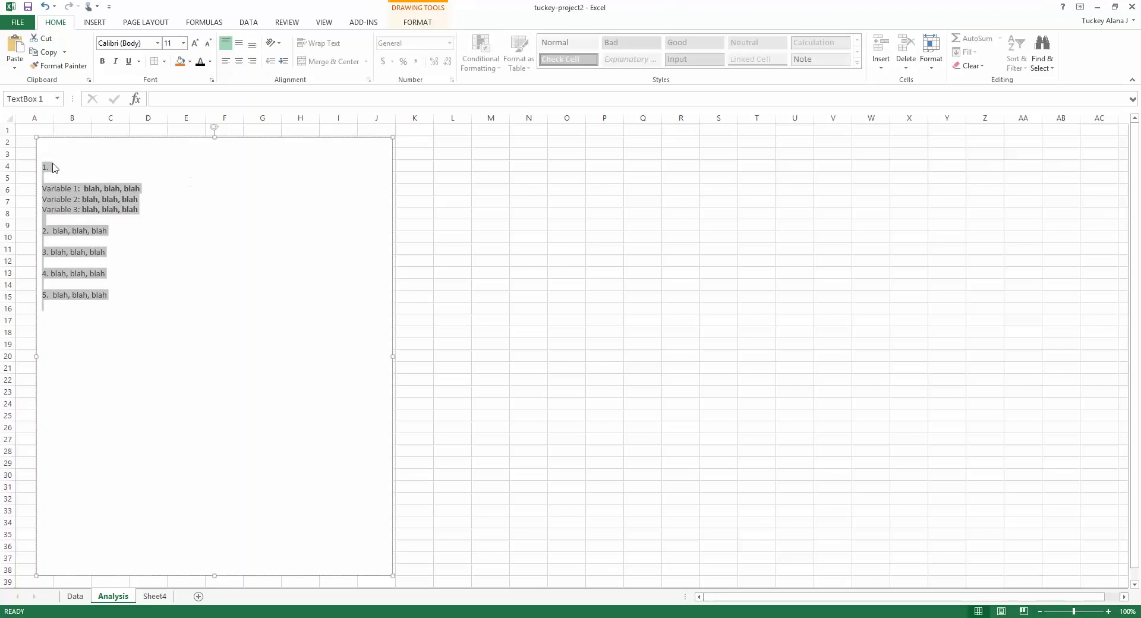
click(184, 43)
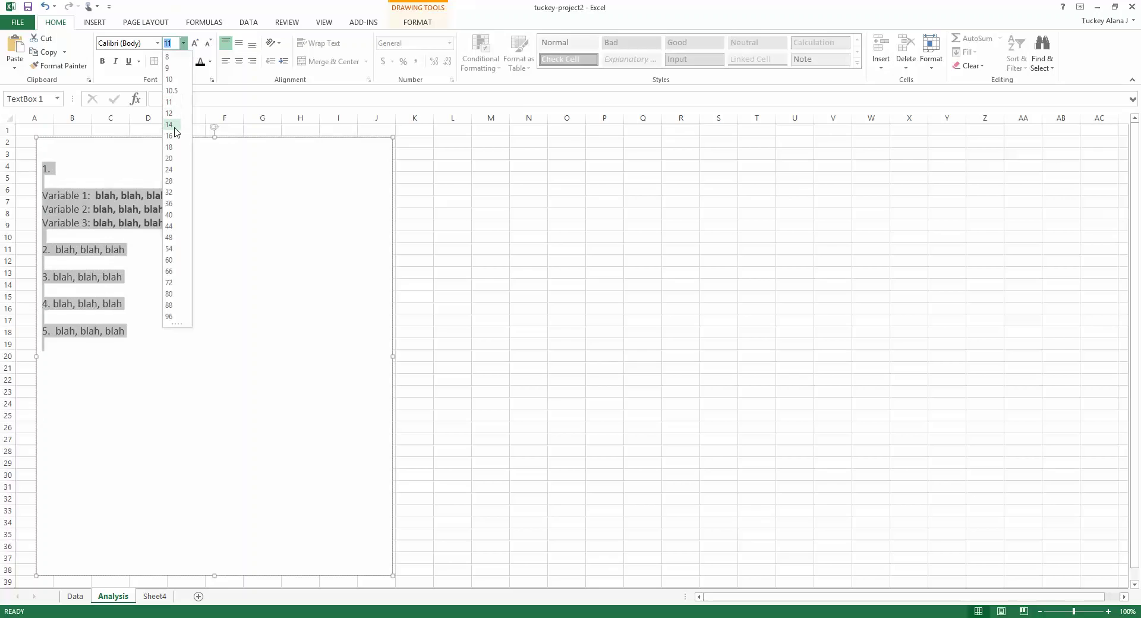
click(172, 162)
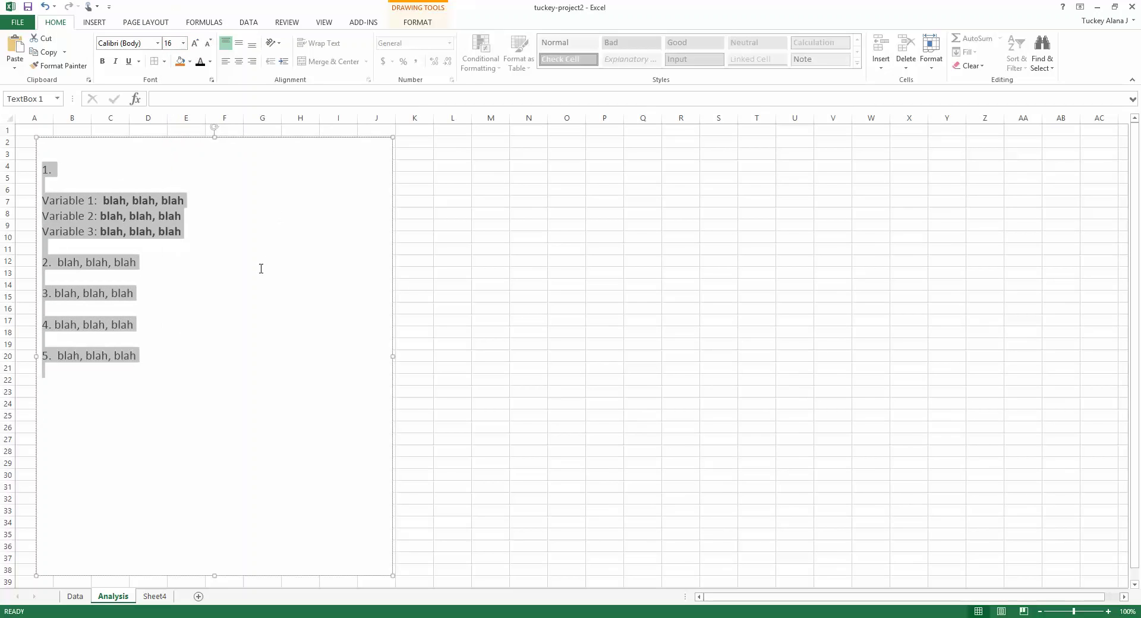
scroll(261, 268, down, 2)
scroll(261, 268, up, 2)
click(109, 262)
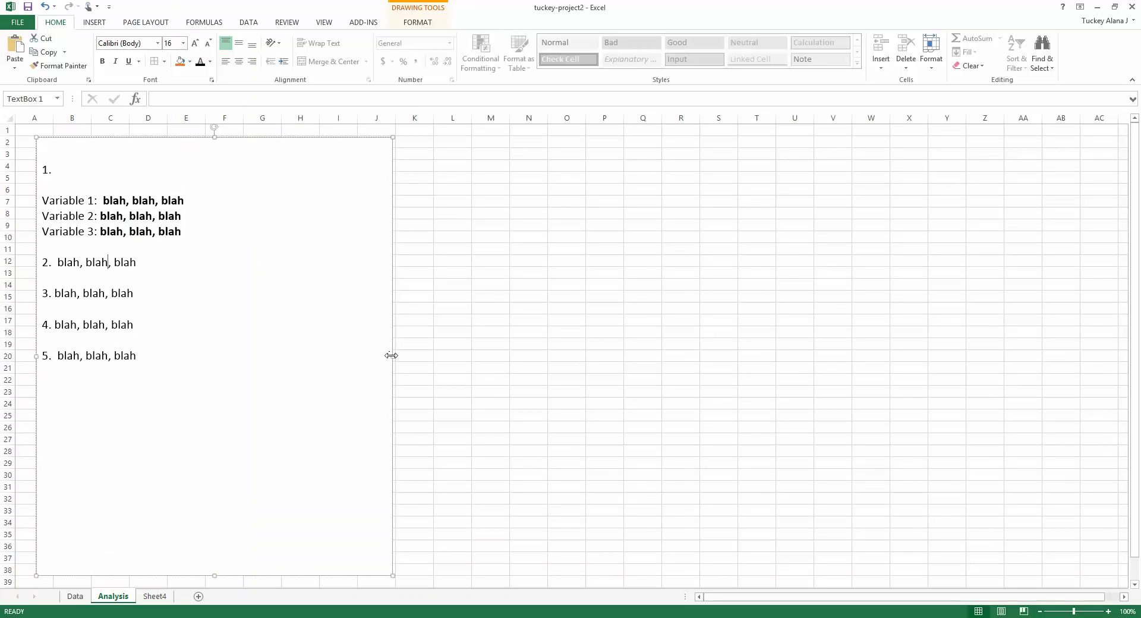
drag(391, 356, 430, 353)
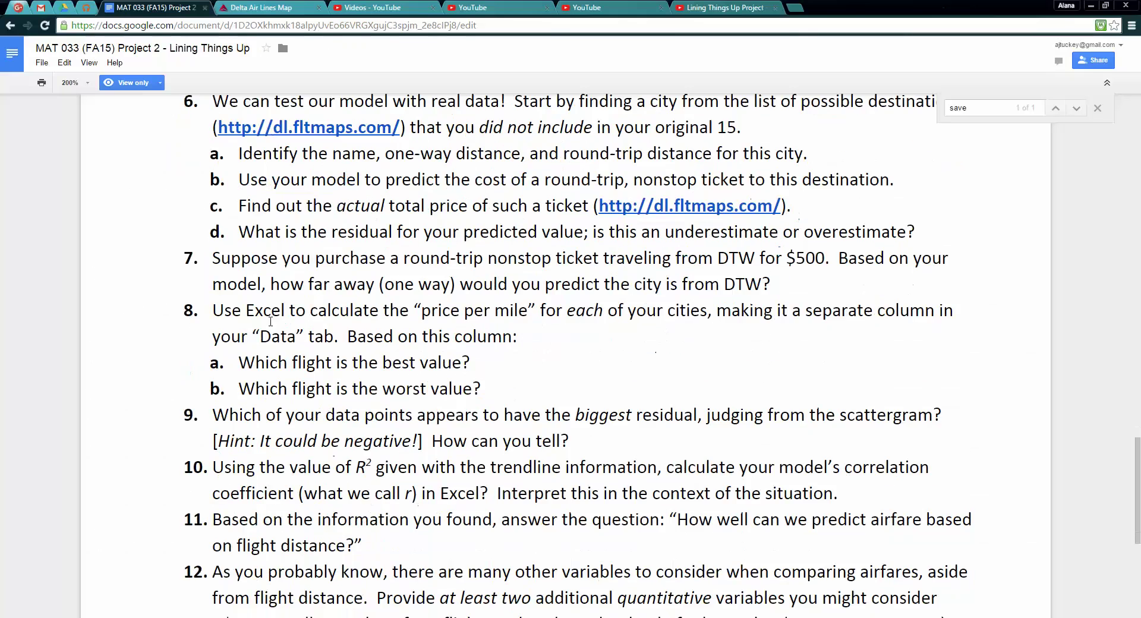
- Read question 8 on price per mile in the Google Docs assignment, and return to the Analysis sheet in Excel
scroll(240, 279, down, 1)
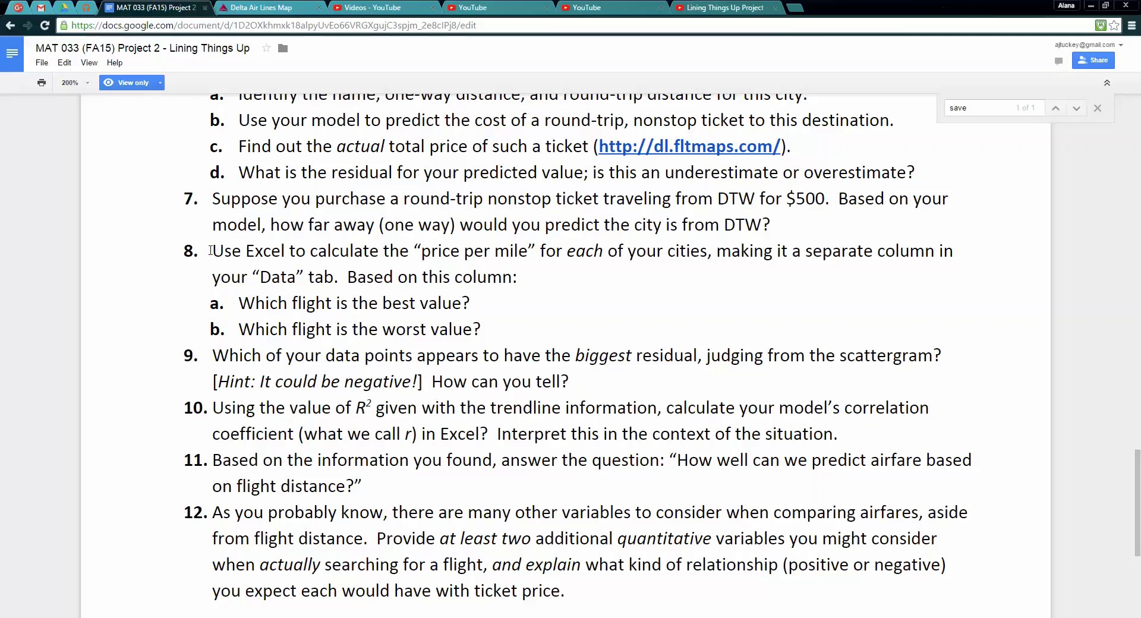
drag(217, 250, 488, 334)
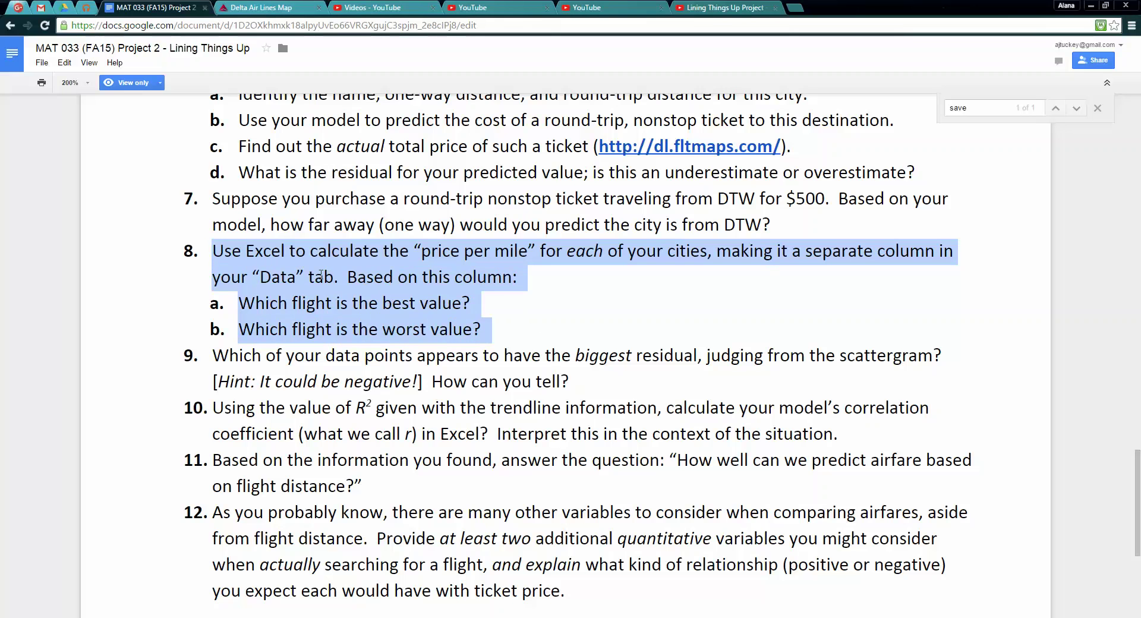
click(228, 259)
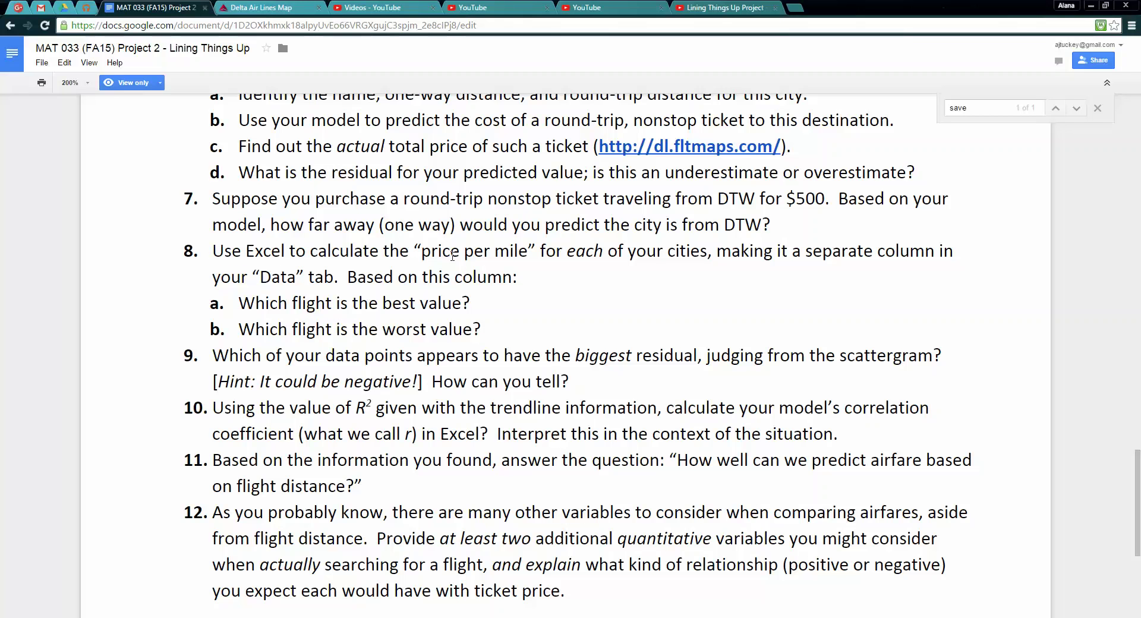
drag(512, 278, 306, 252)
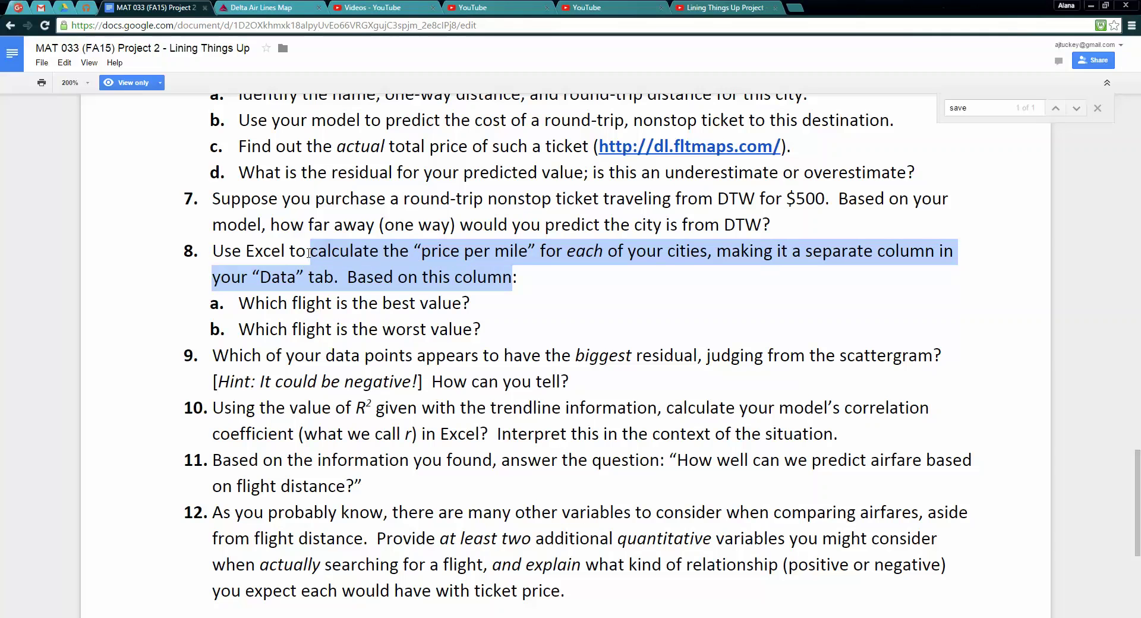
key(alt+Tab)
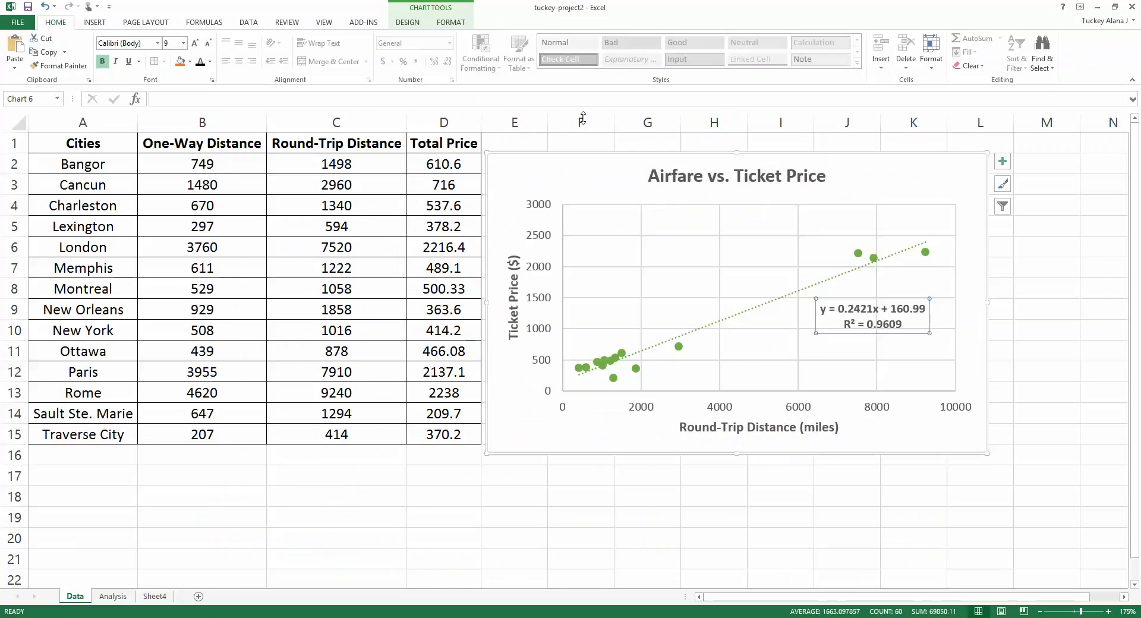
click(113, 596)
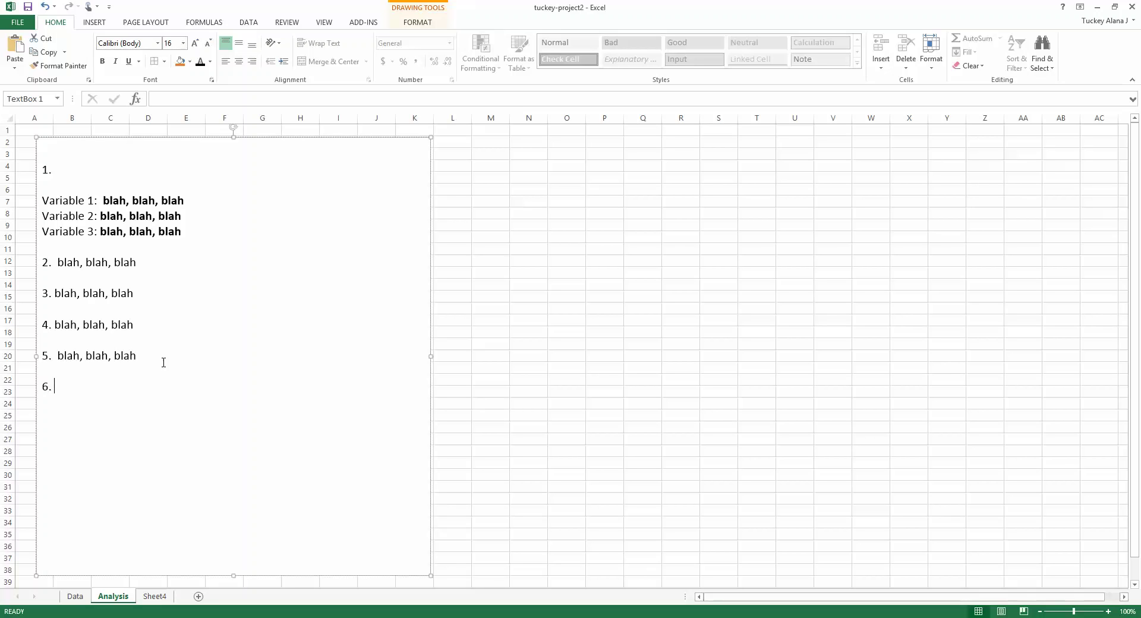
- Answer item 6 with "blah, blah, blah" and add item "7." with the same answer in the text box
text(blah, blah, blah)
key(Return)
text(blah, blah, blah)
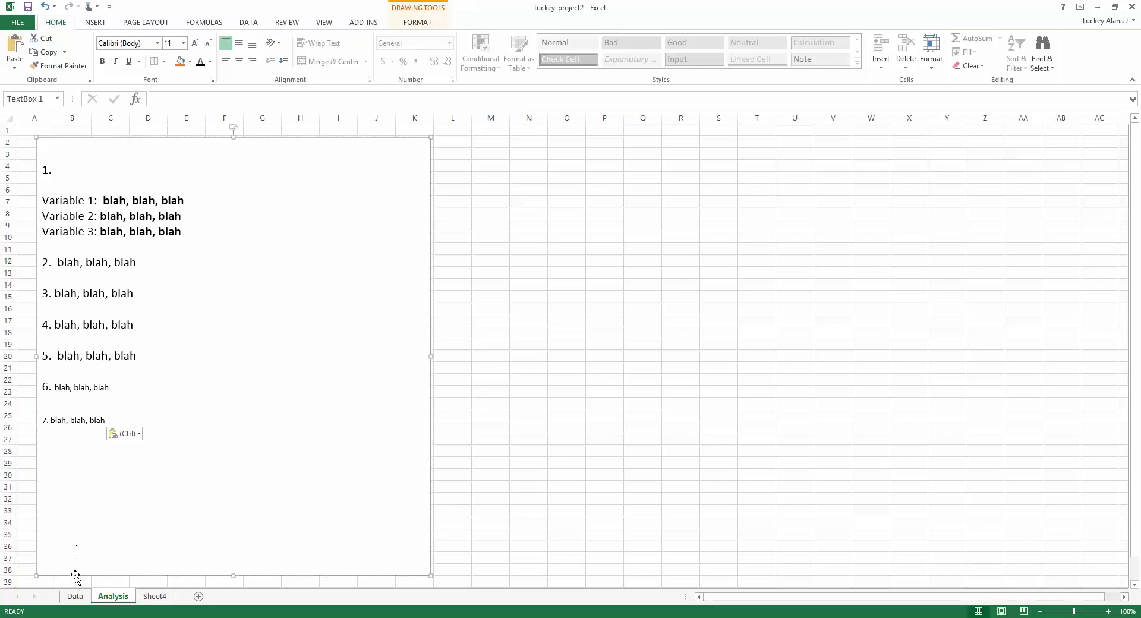
- Switch to the Data sheet and move the Airfare vs. Ticket Price chart over to column F, clearing column E
click(74, 596)
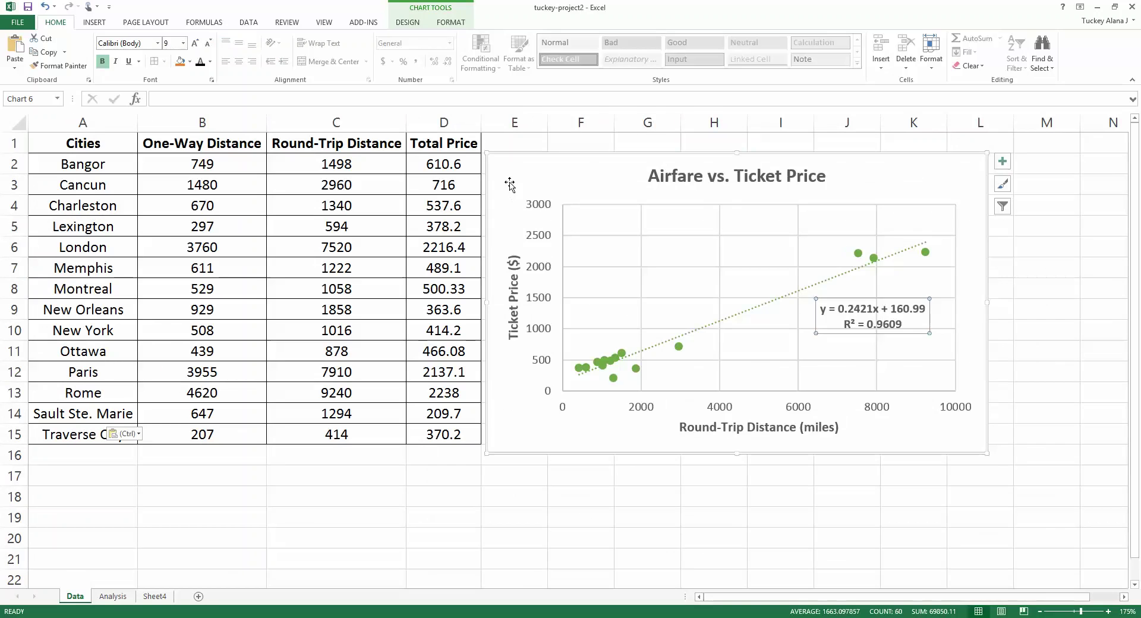
click(507, 170)
drag(507, 170, 586, 158)
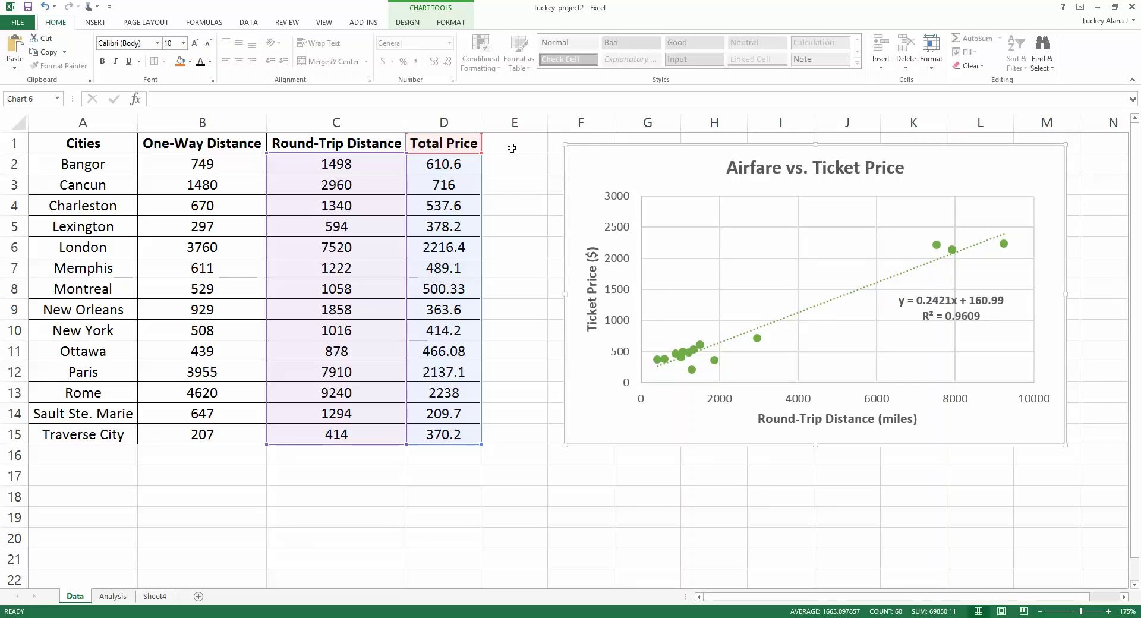
- Enter the header "Price per Mile" in cell E1 and autofit the width of column E
click(510, 148)
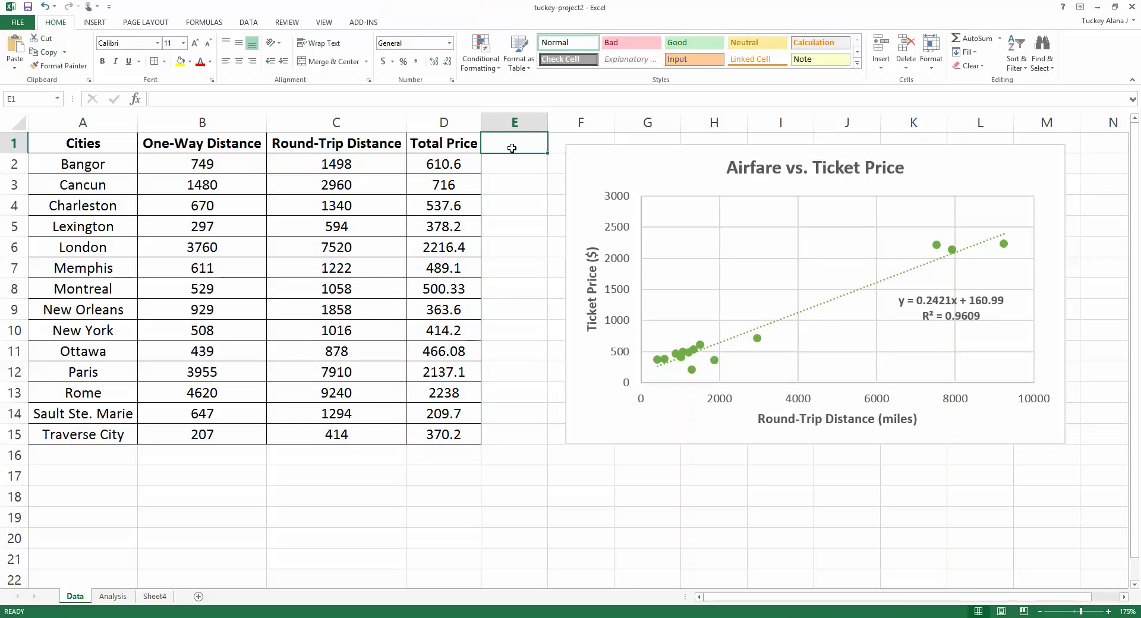
text(Price)
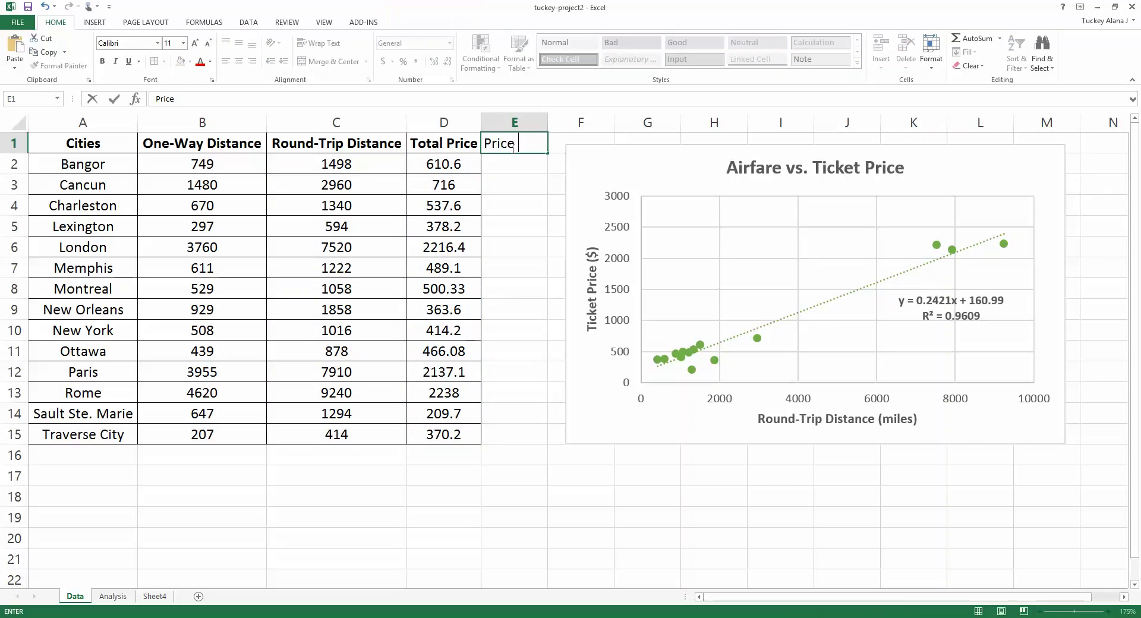
text( per Mile)
key(ctrl+Return)
key(Return)
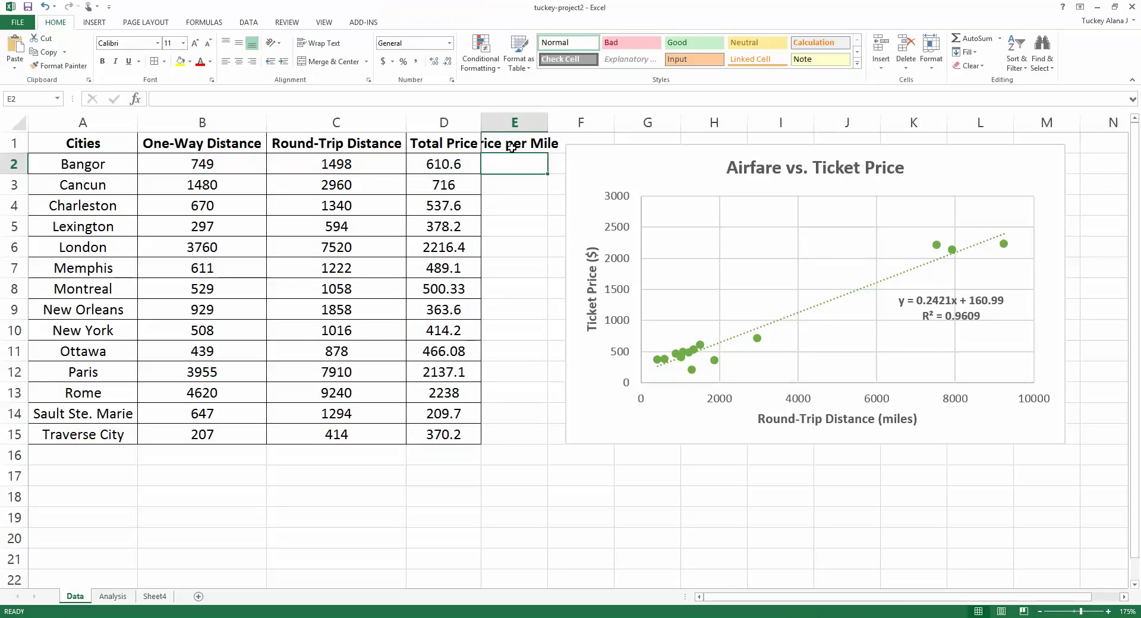
click(513, 140)
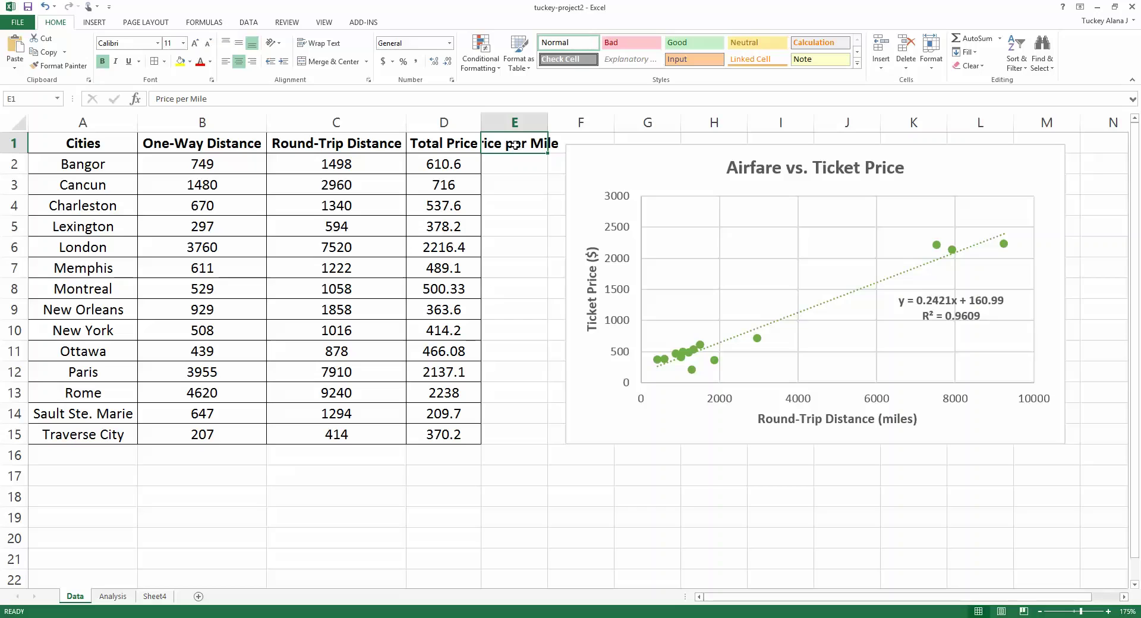
click(540, 126)
double_click(546, 120)
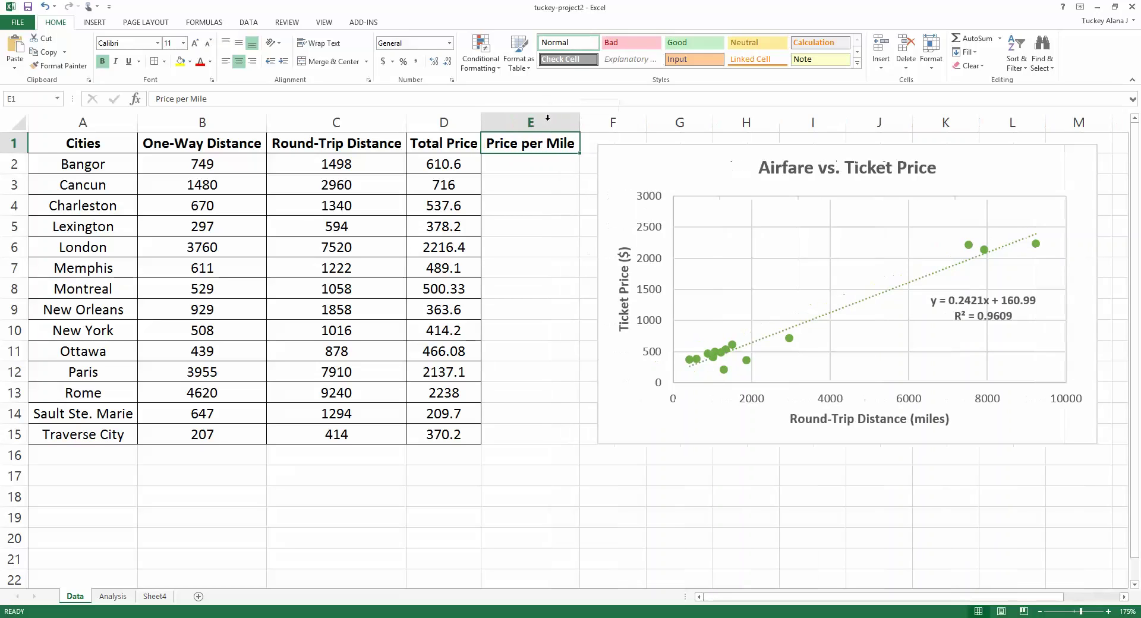
- Enter the formula =D2/C2 in cell E2 to divide Bangor's total price by its round-trip distance
click(539, 165)
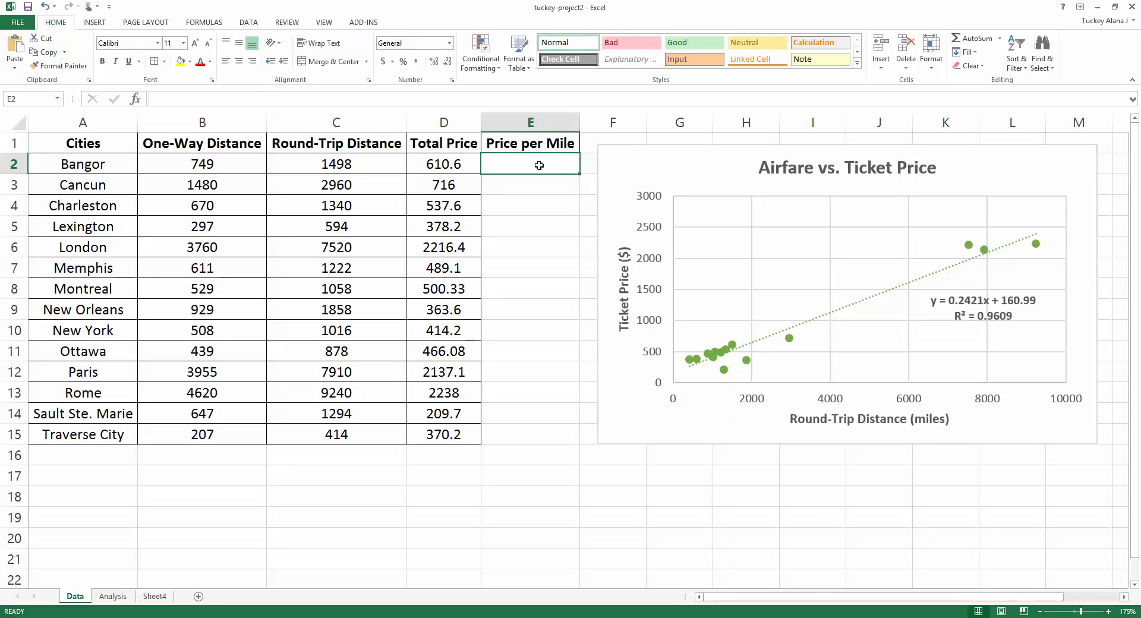
text(=)
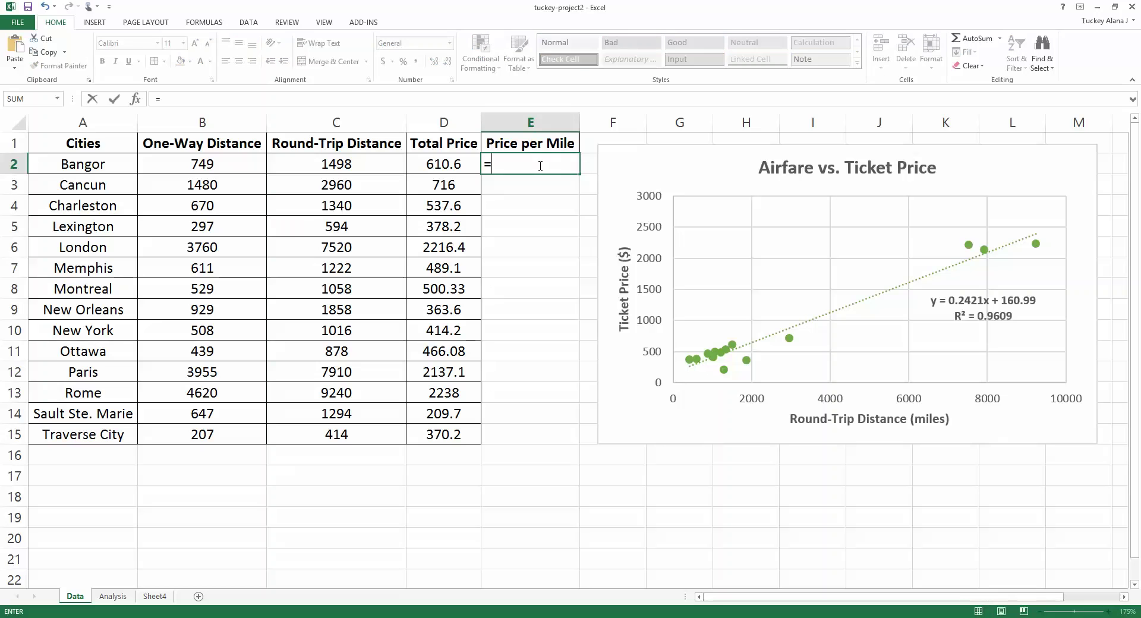
click(436, 168)
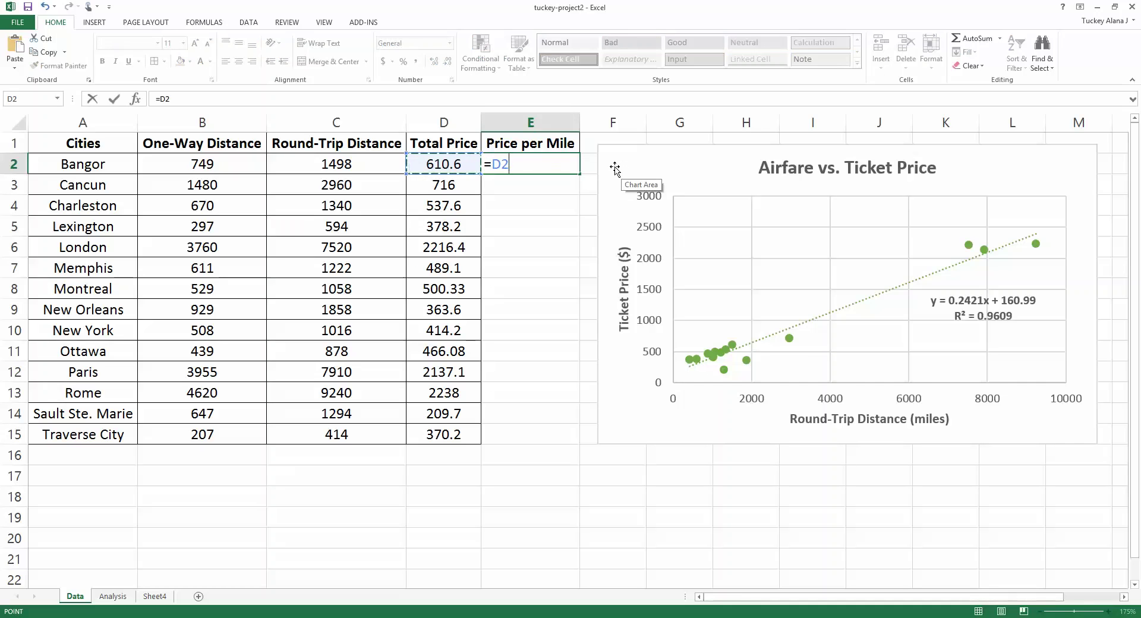
text(/)
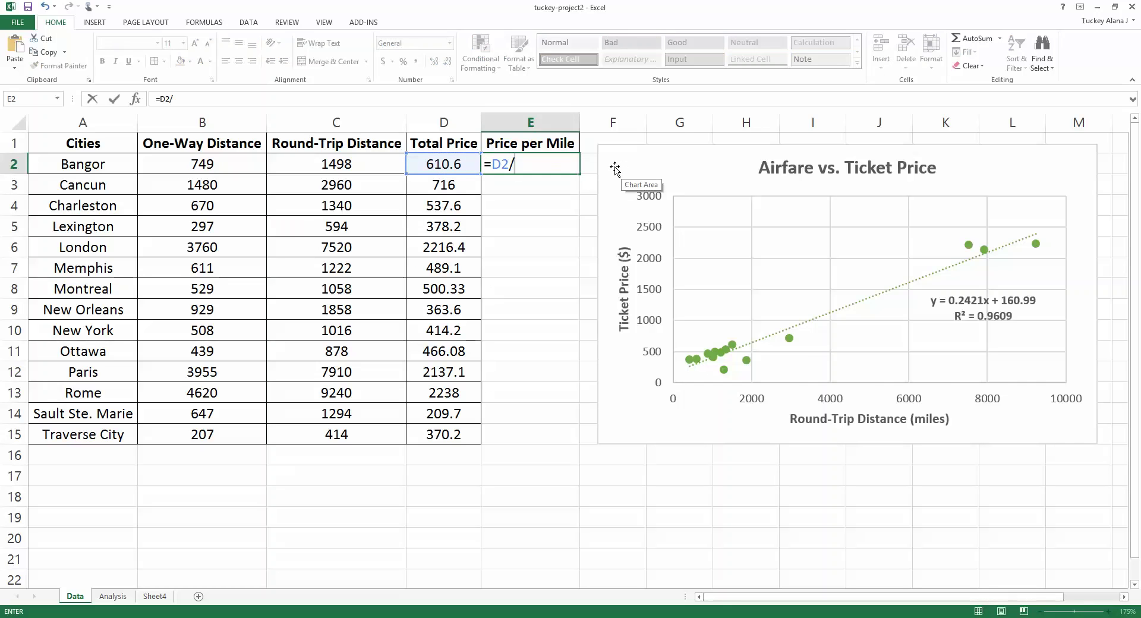
click(354, 165)
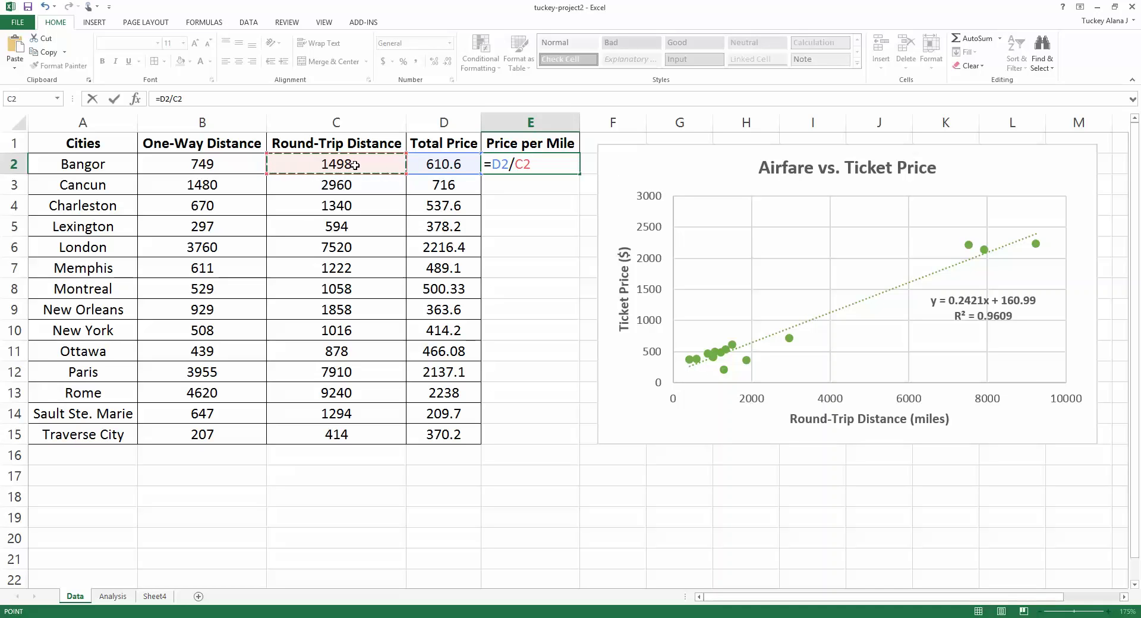
key(Return)
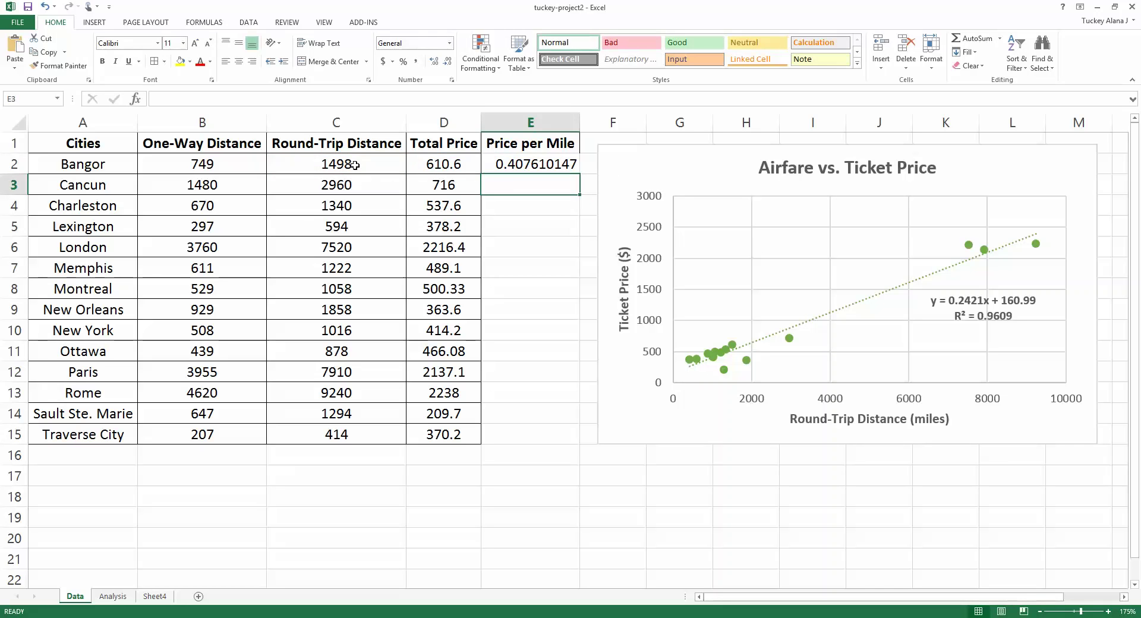
- Apply all borders to cells E1:E2 to match the rest of the table
click(525, 163)
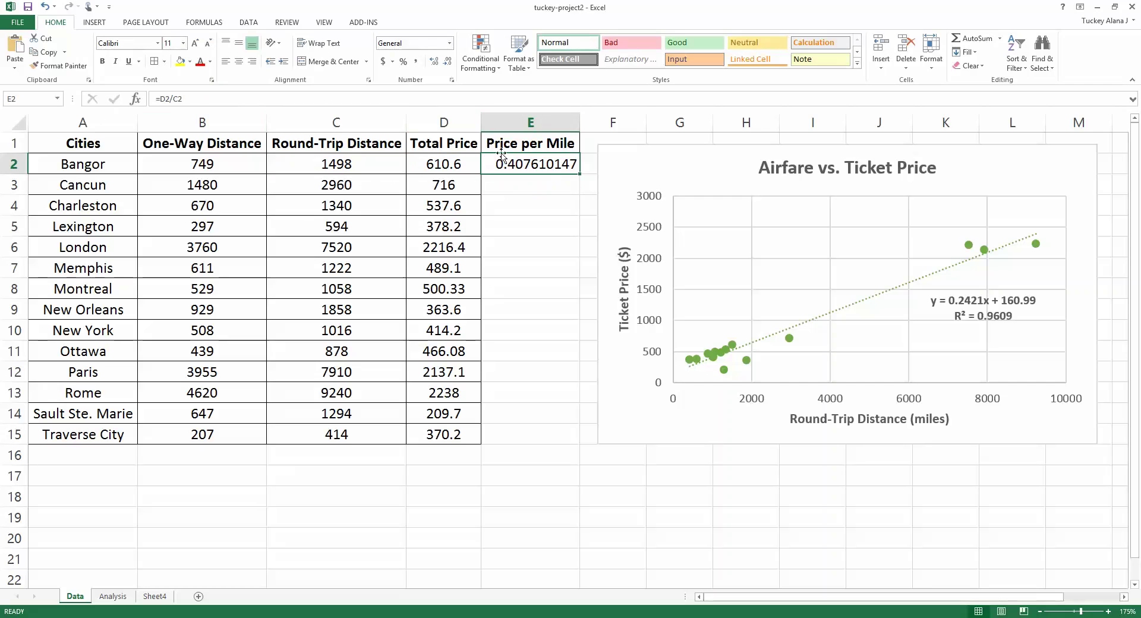
drag(528, 141, 529, 164)
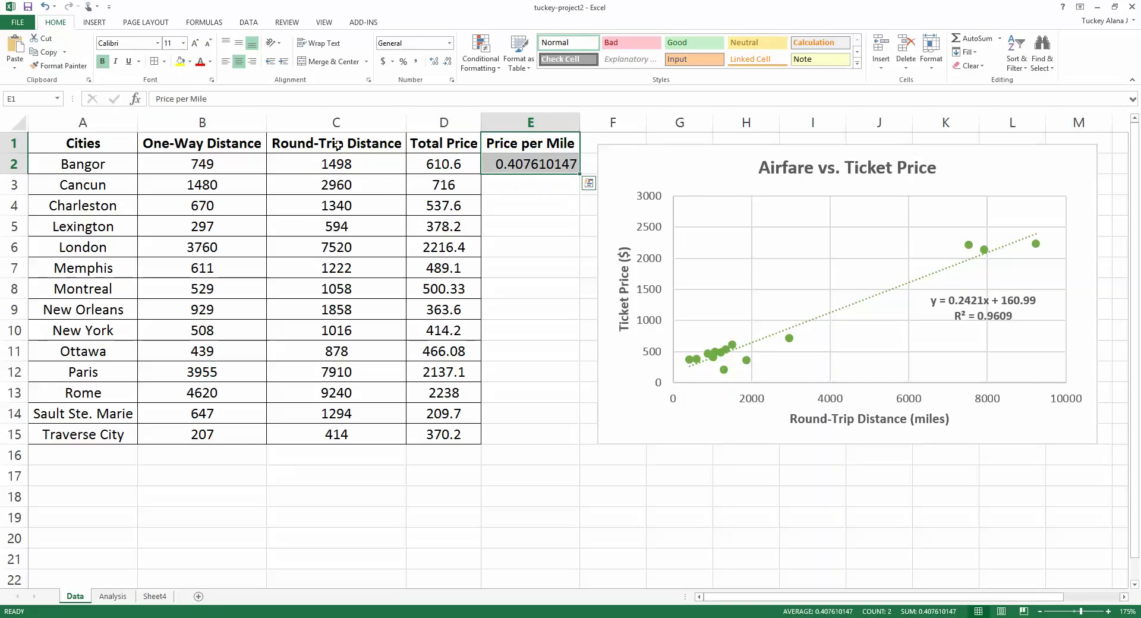
drag(534, 144, 542, 165)
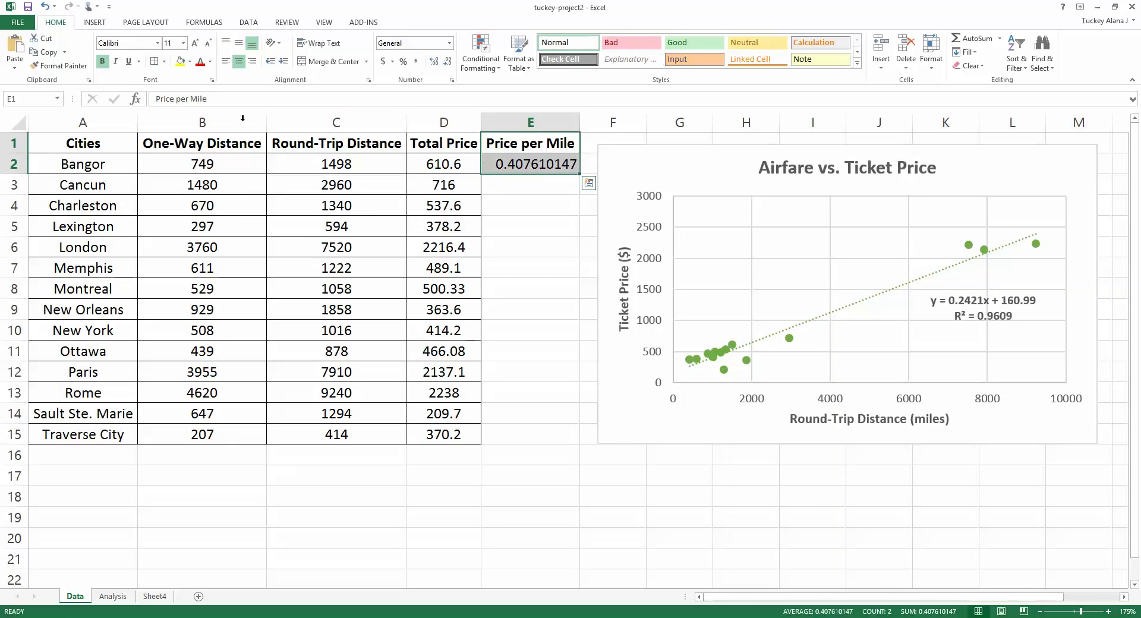
click(164, 62)
click(182, 162)
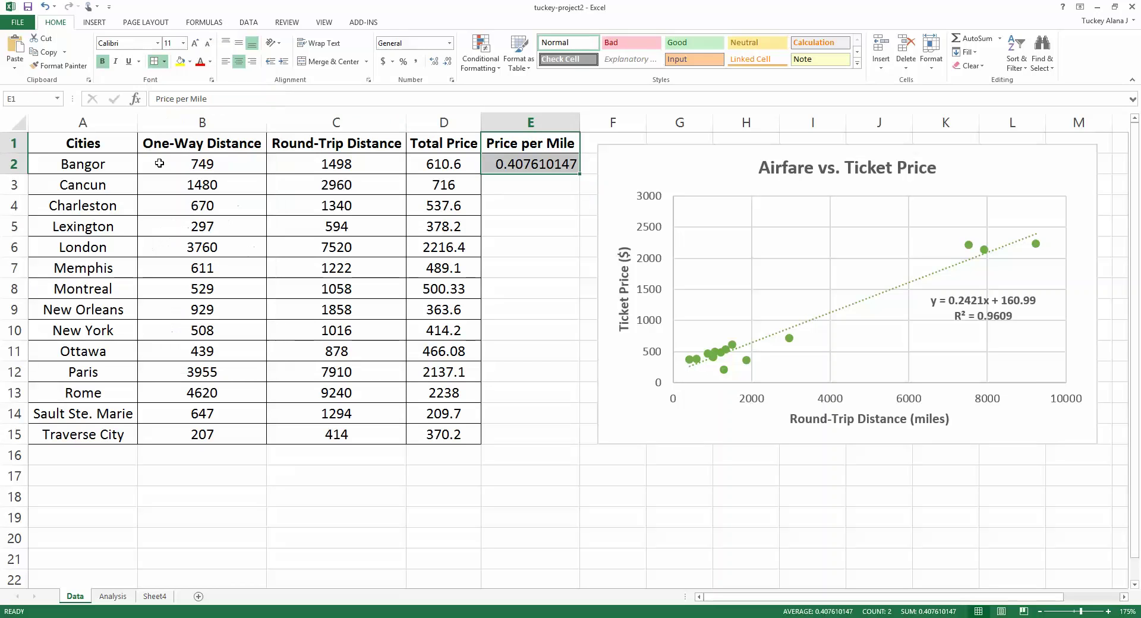
- Check the references in the E2 formula and fill it down through E15 for all the cities
click(499, 163)
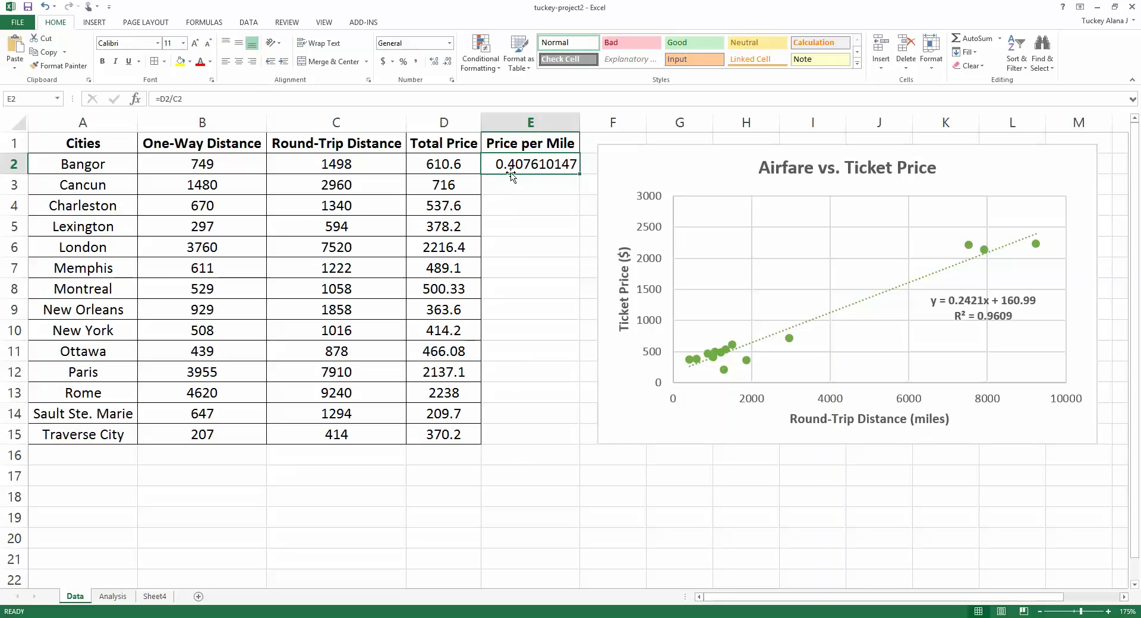
click(170, 98)
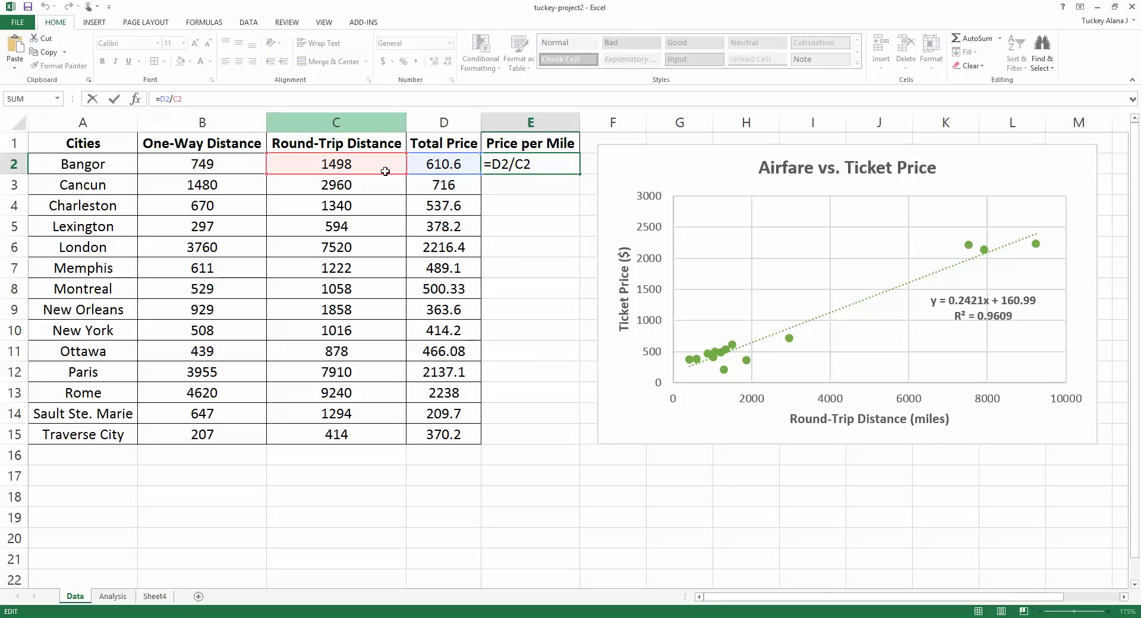
key(Return)
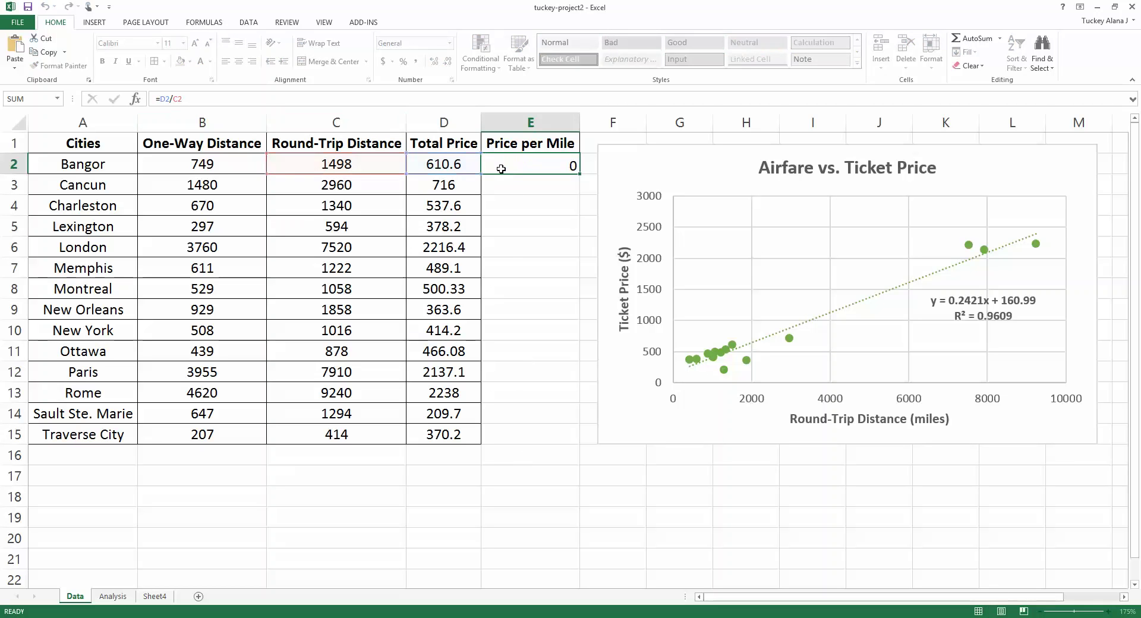
click(510, 169)
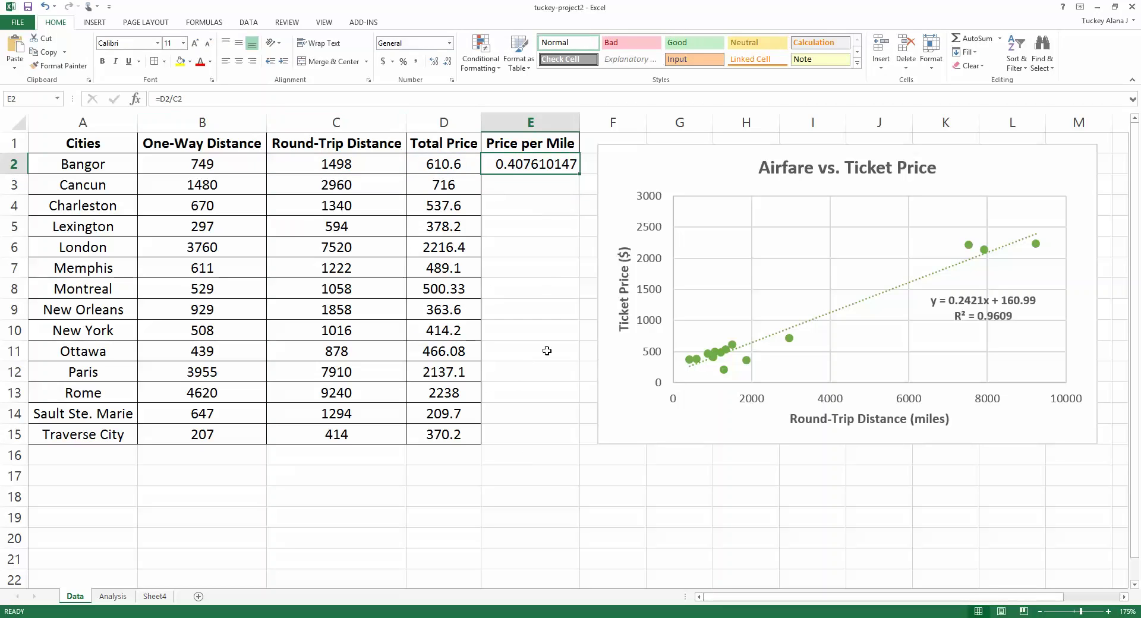
click(517, 189)
click(515, 167)
drag(579, 173, 567, 449)
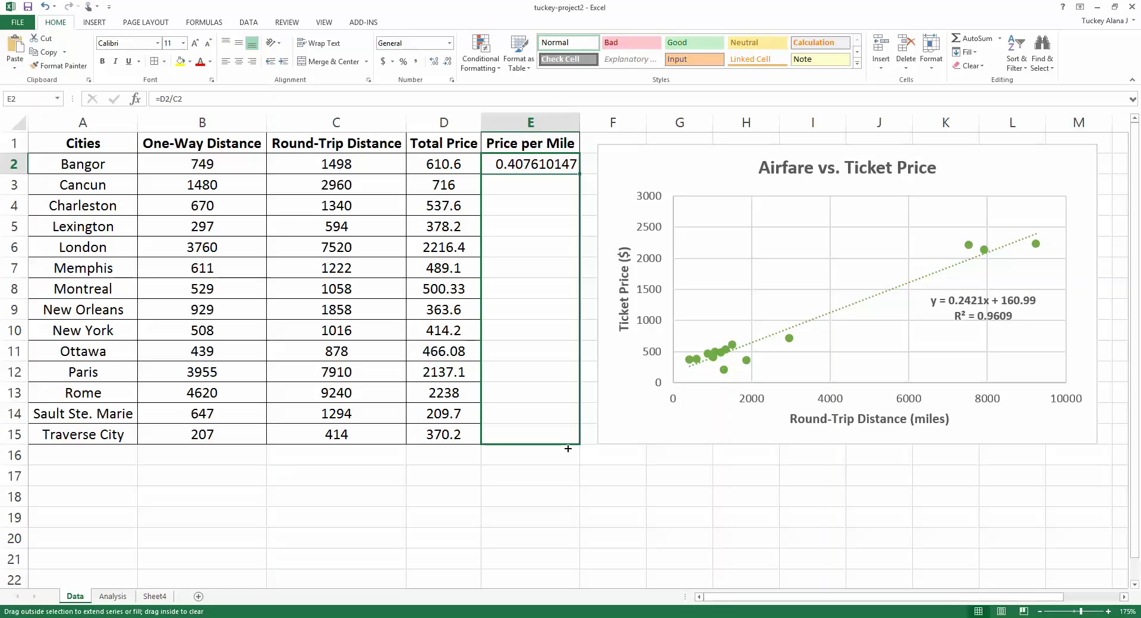
drag(567, 449, 568, 448)
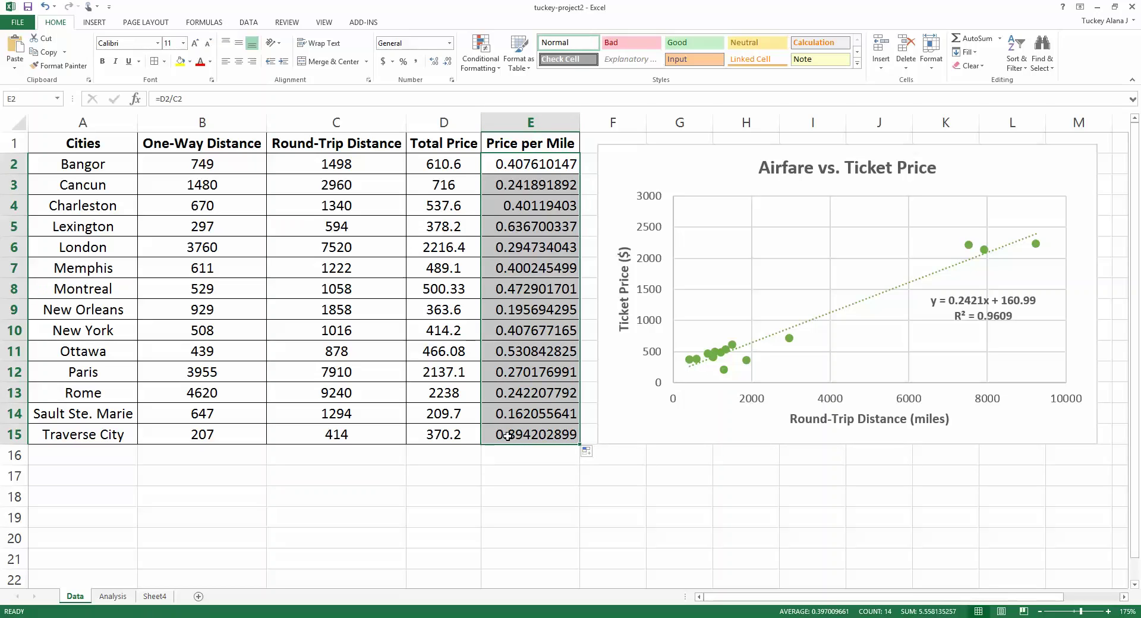
- Examine the price-per-mile formulas for several cities in column E
click(514, 221)
click(509, 302)
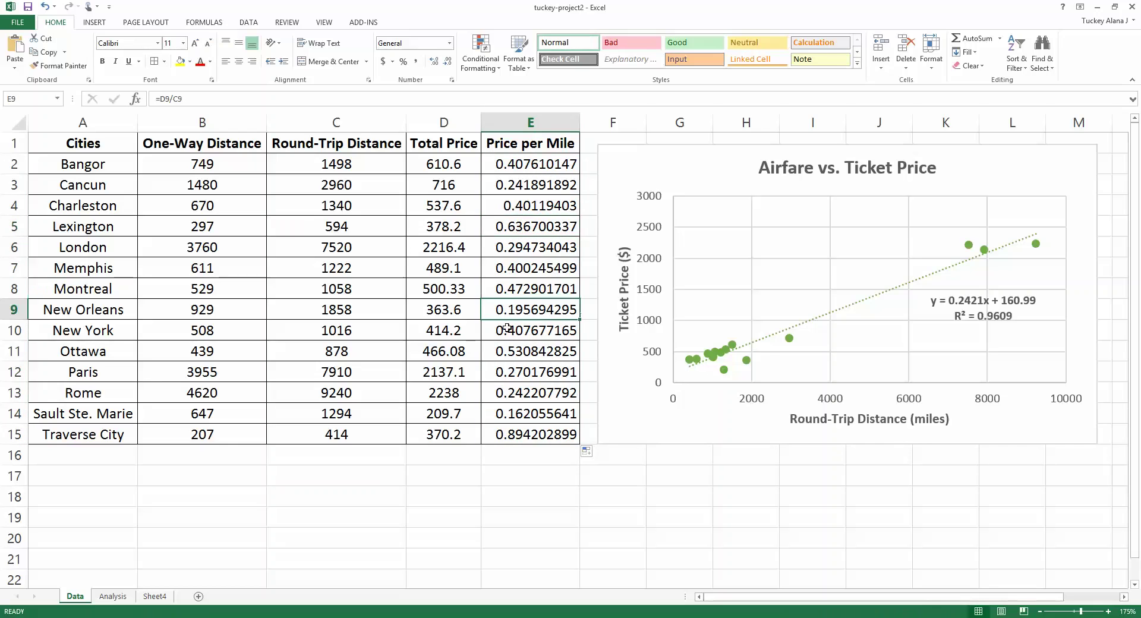
click(518, 436)
click(518, 186)
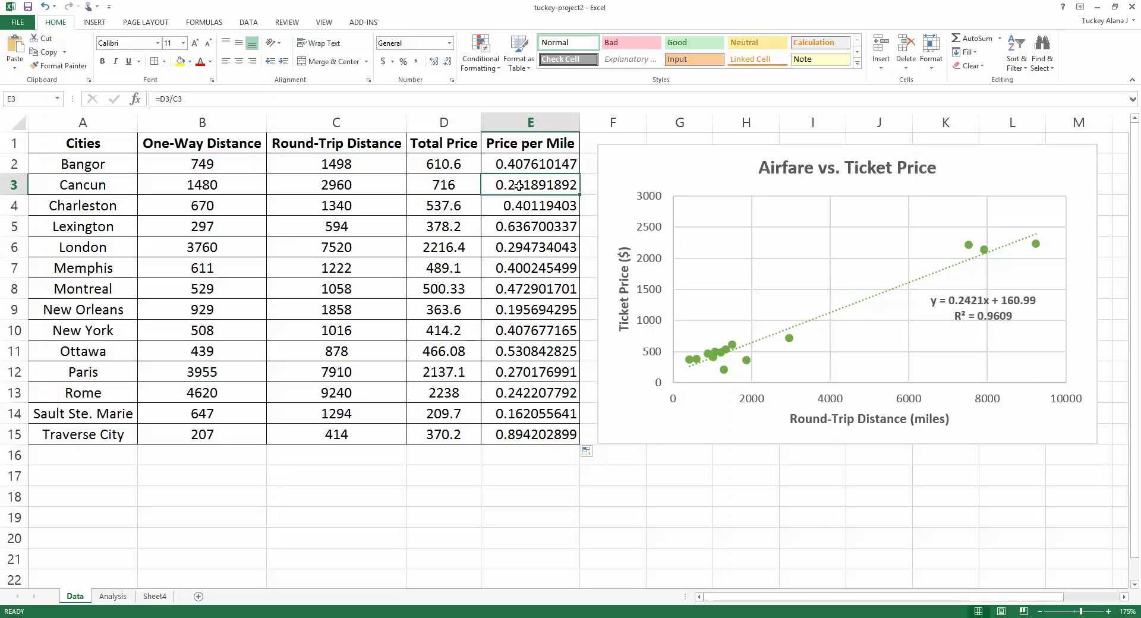
click(514, 337)
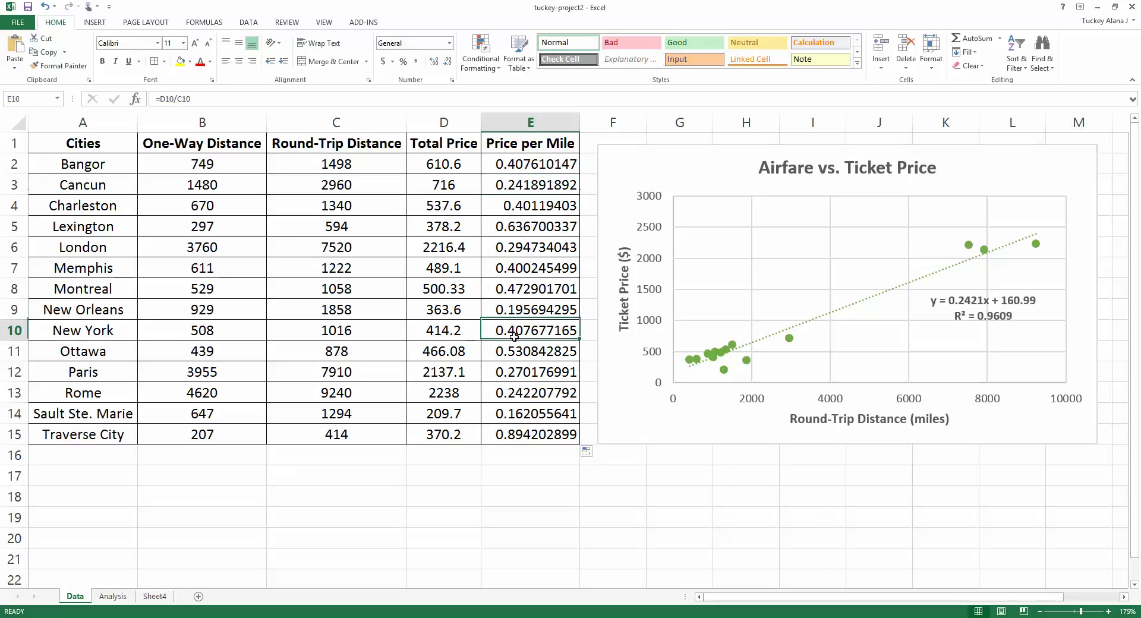
click(510, 270)
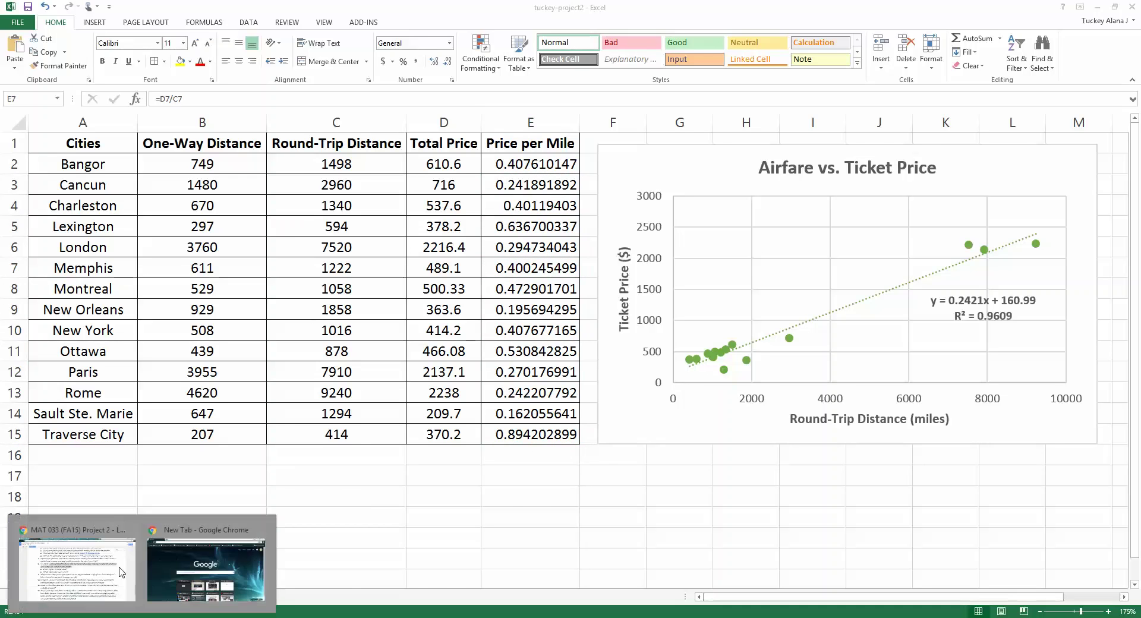
- Switch to the Google Docs assignment and read question 8 on price per mile and question 10 on the correlation coefficient
click(74, 565)
click(279, 275)
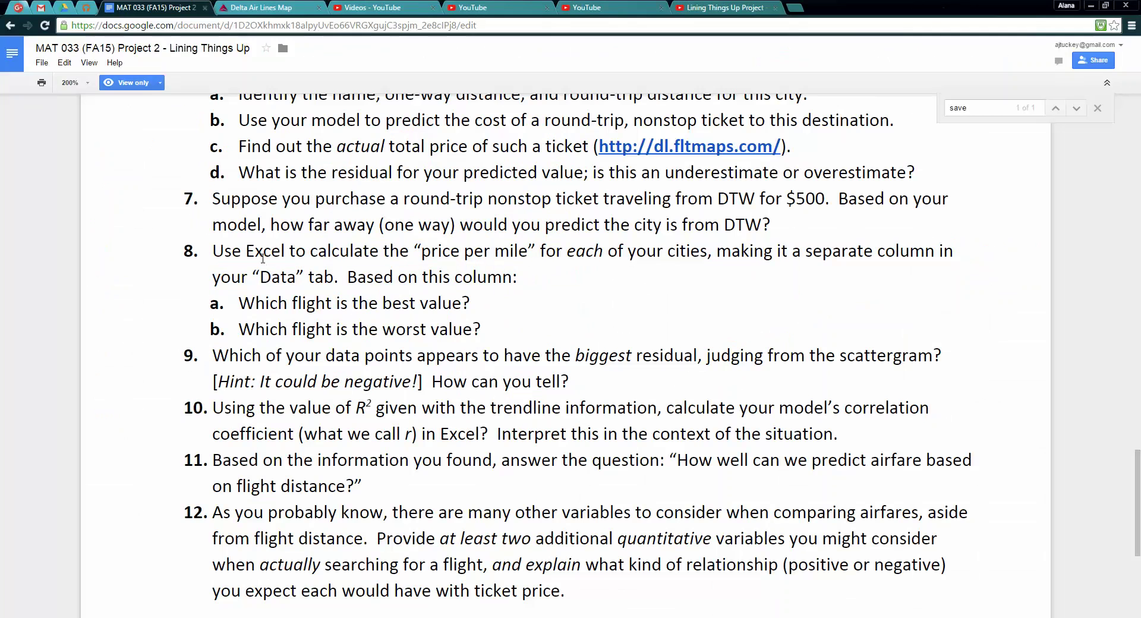
drag(262, 256, 500, 279)
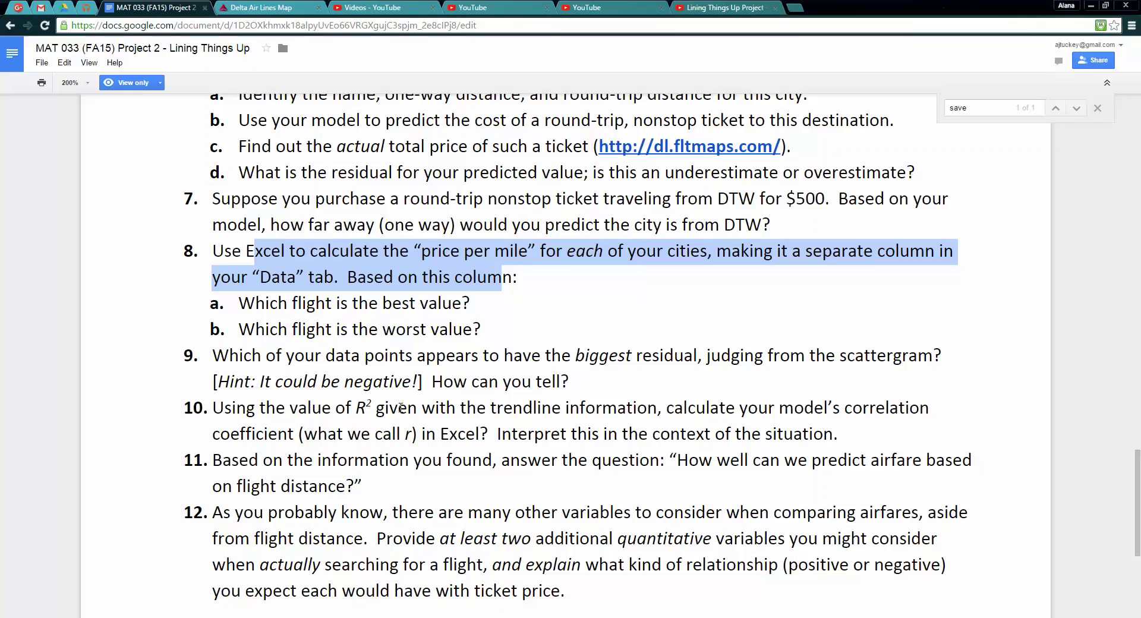
scroll(454, 398, down, 1)
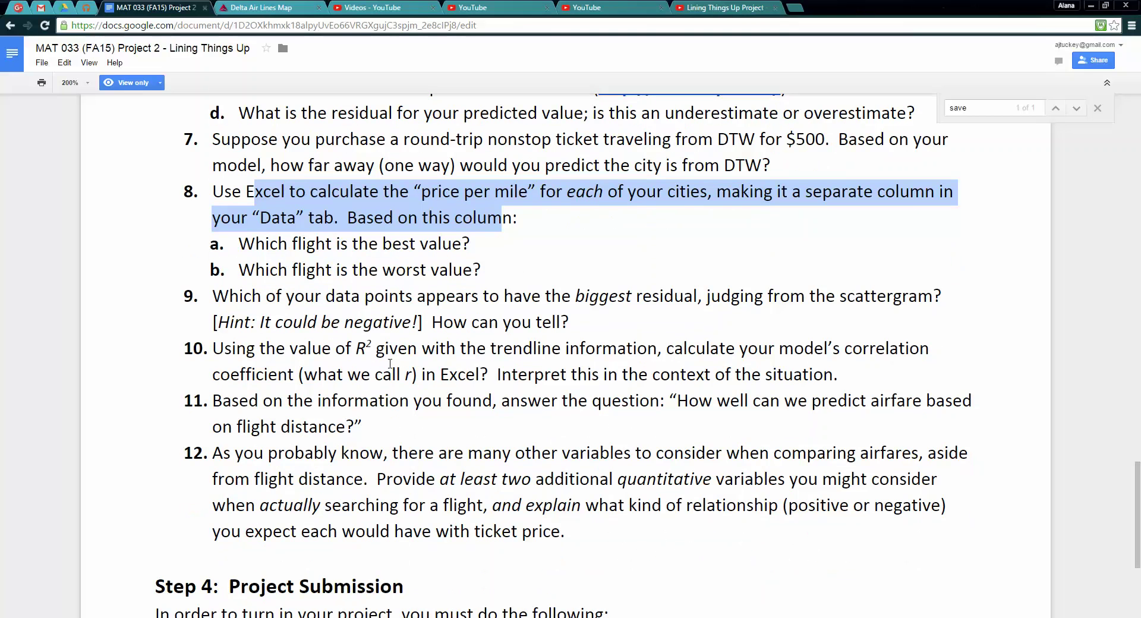
drag(247, 352, 494, 380)
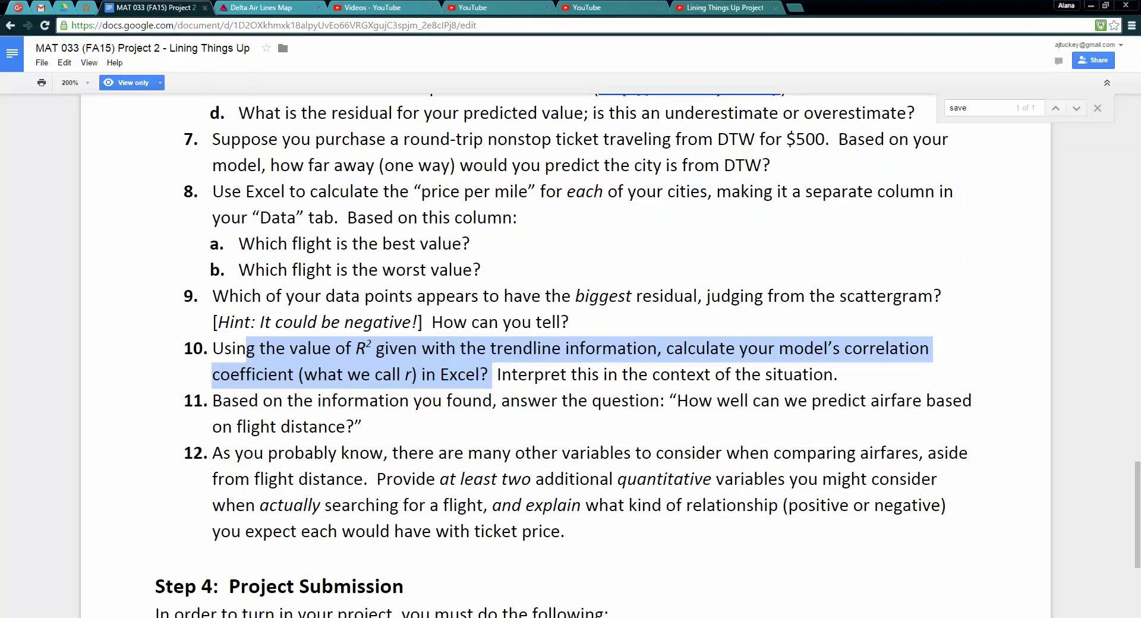
- Switch back to Excel and enter the bold note "Note: r = + or - sqrt(R^2)" in cell E17 of the Data sheet
key(alt+Tab)
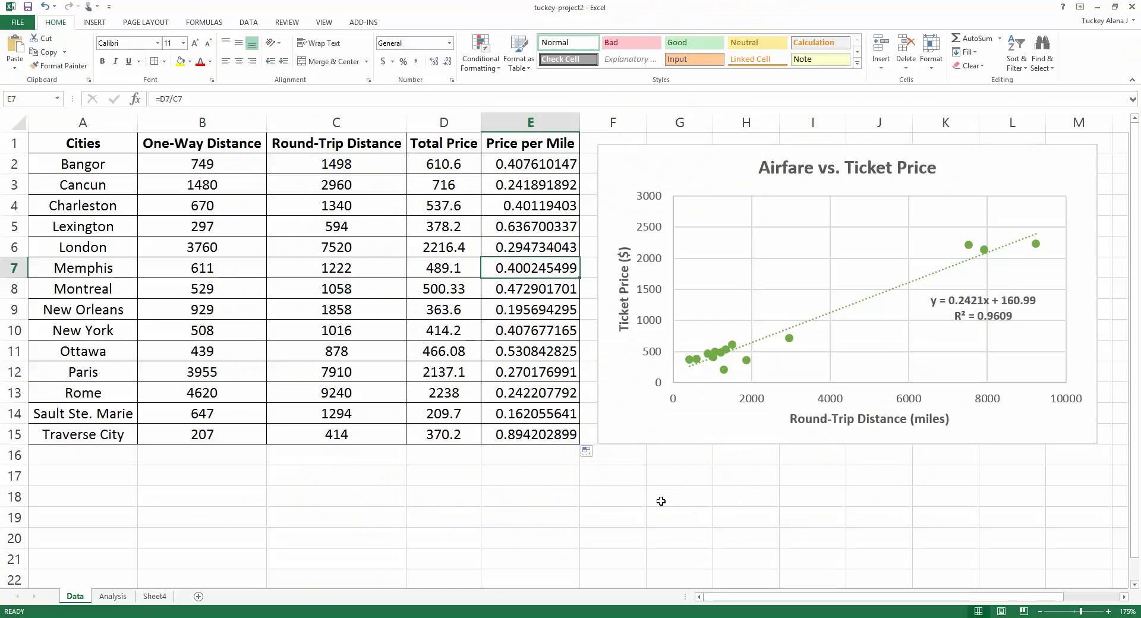
click(620, 477)
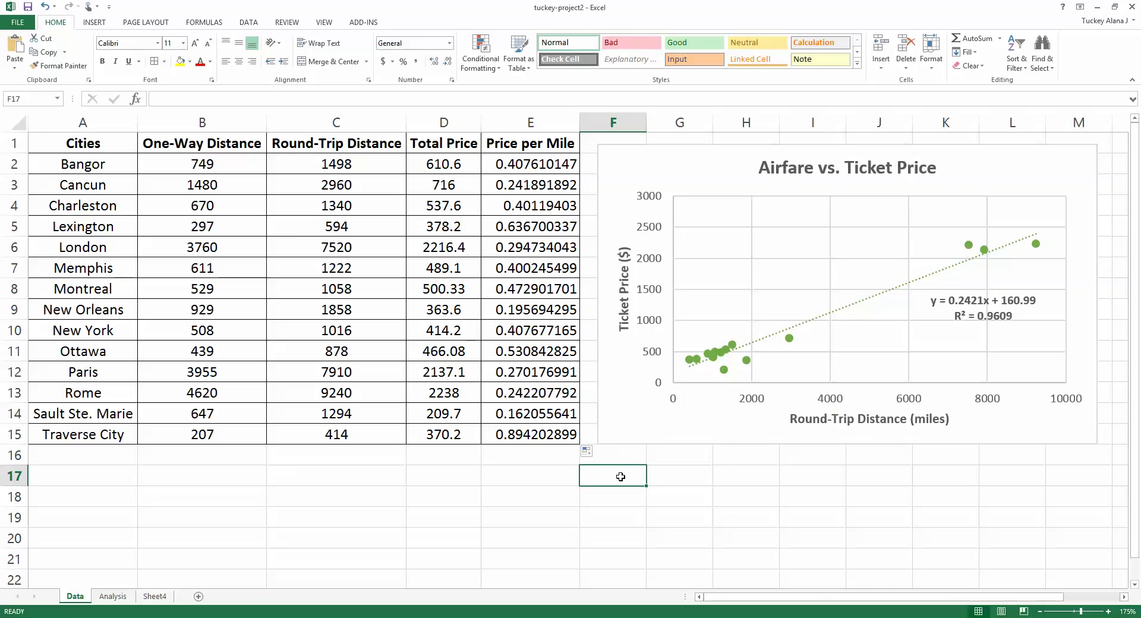
text(r)
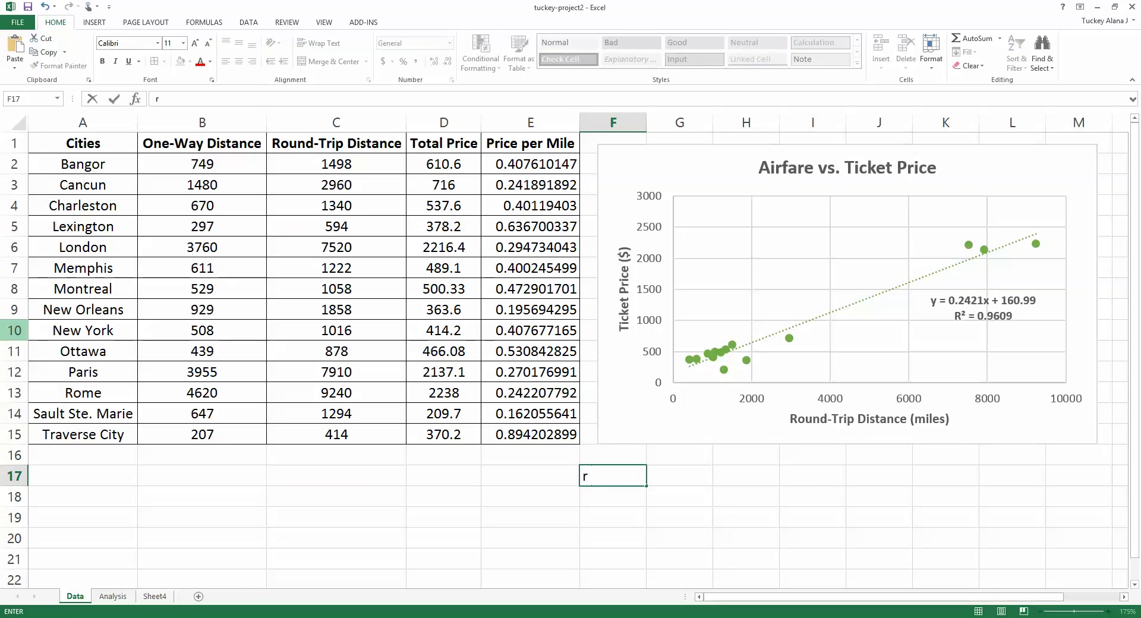
key(Escape)
click(539, 480)
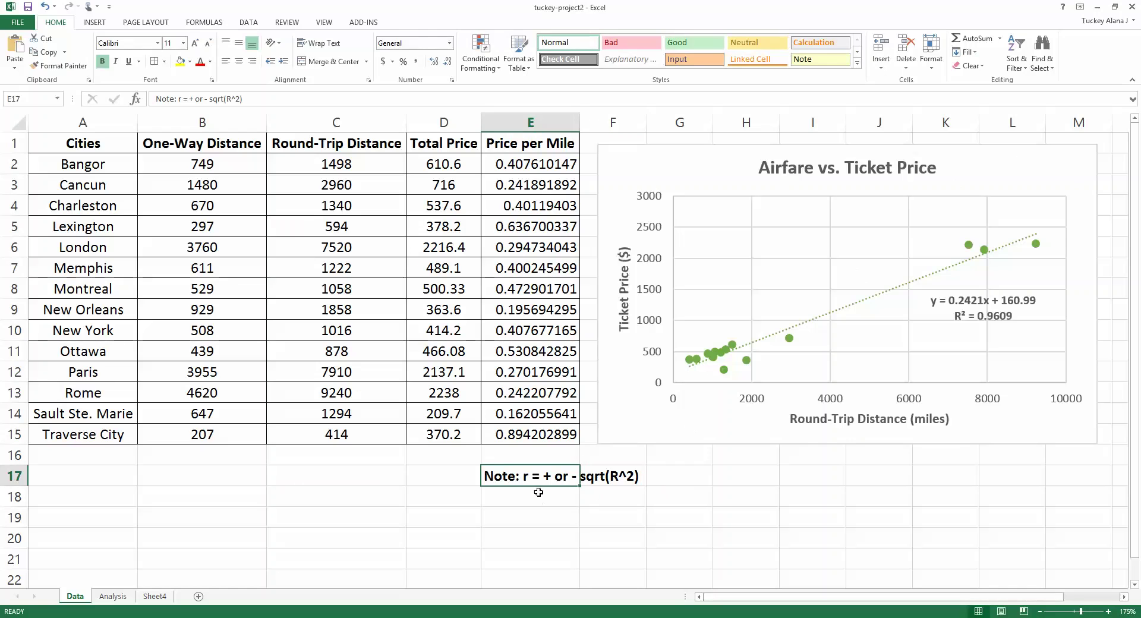
click(540, 510)
click(517, 478)
- Enter "+ if slope is positive" in E18 and "- if slope is negative" in E19, under the note
click(550, 500)
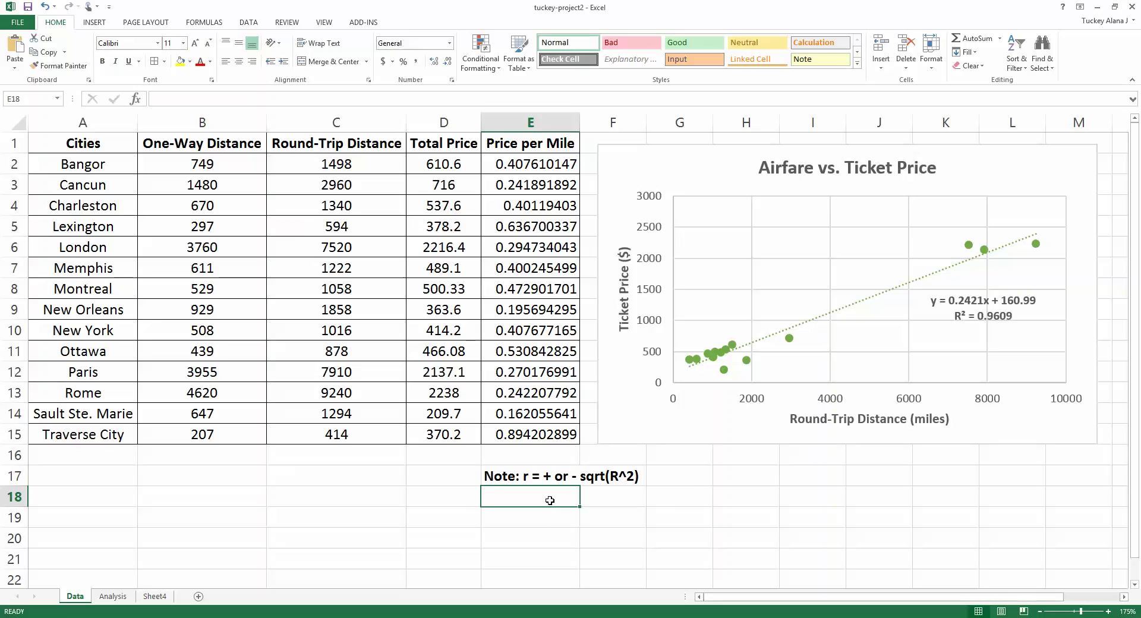
text(+ if )
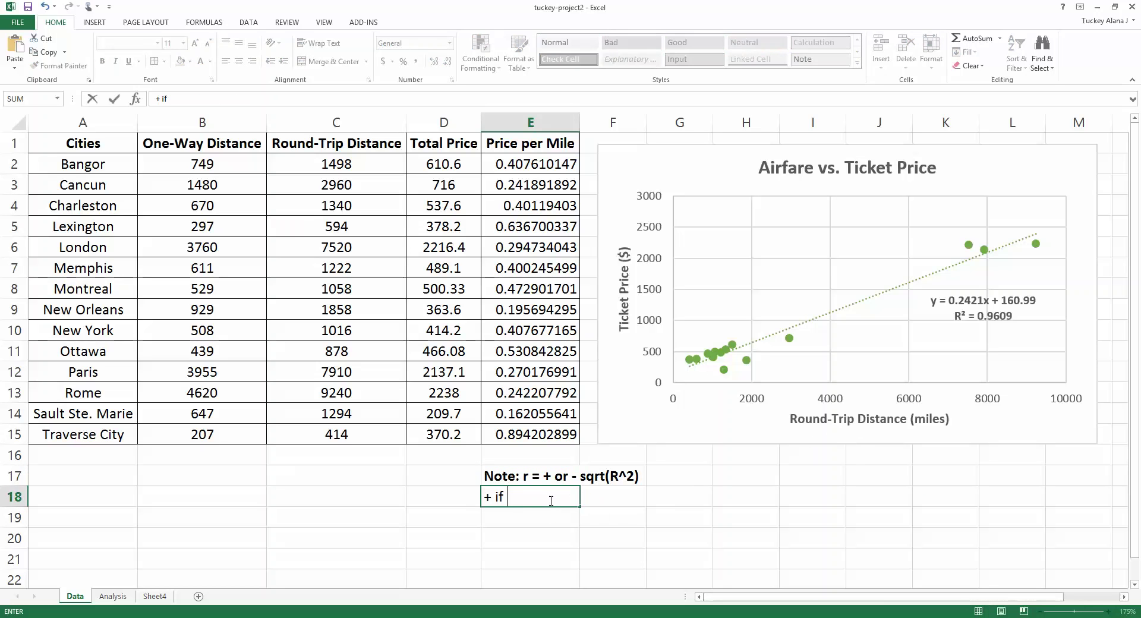
text(slope positive)
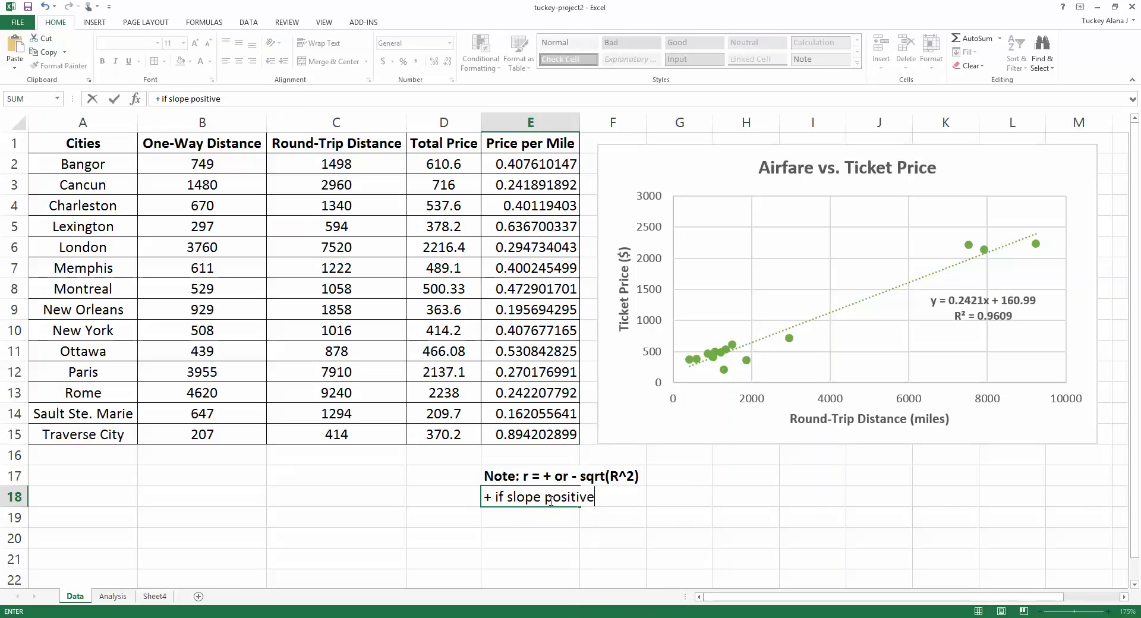
key(Return)
click(550, 499)
key(Delete)
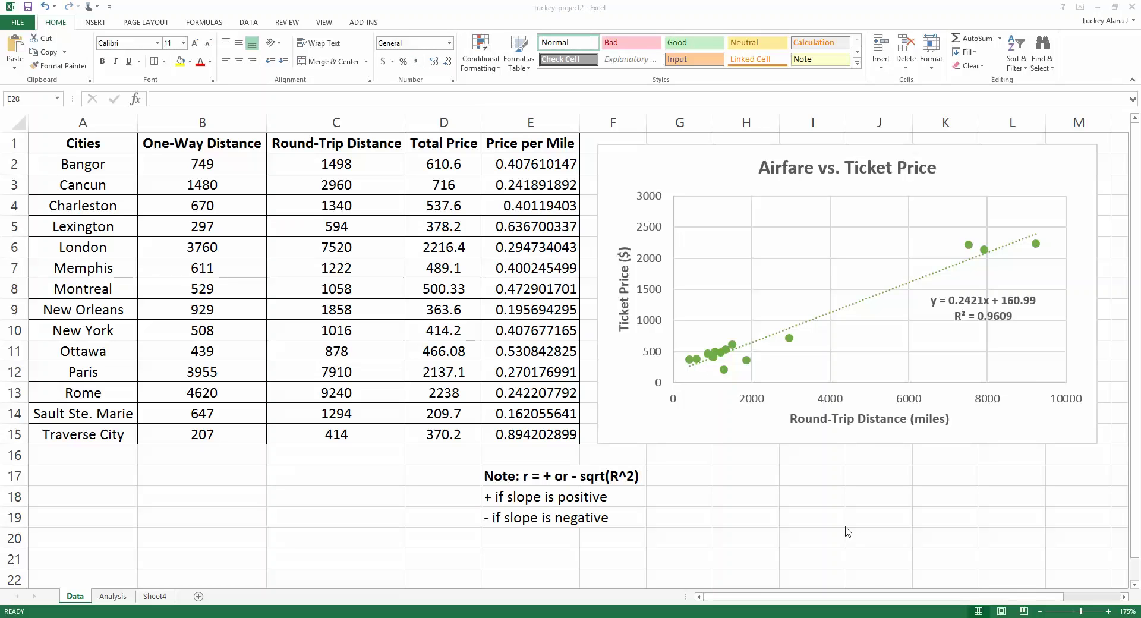
key(Return)
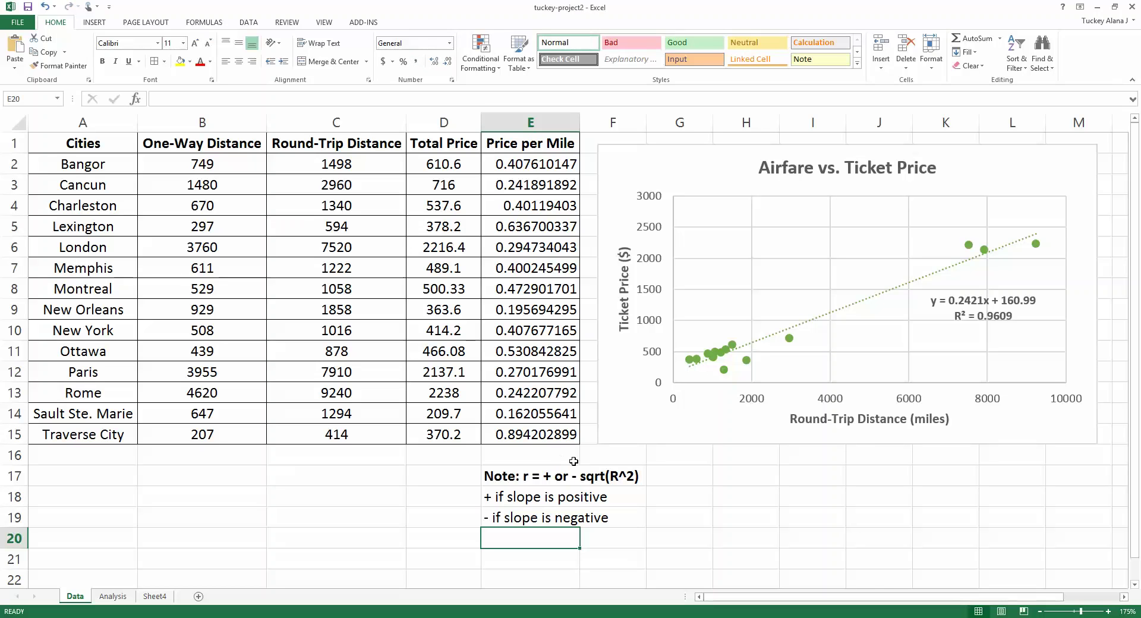
- Move the note block E17:E20 over to column C, starting at C17
drag(541, 474, 531, 538)
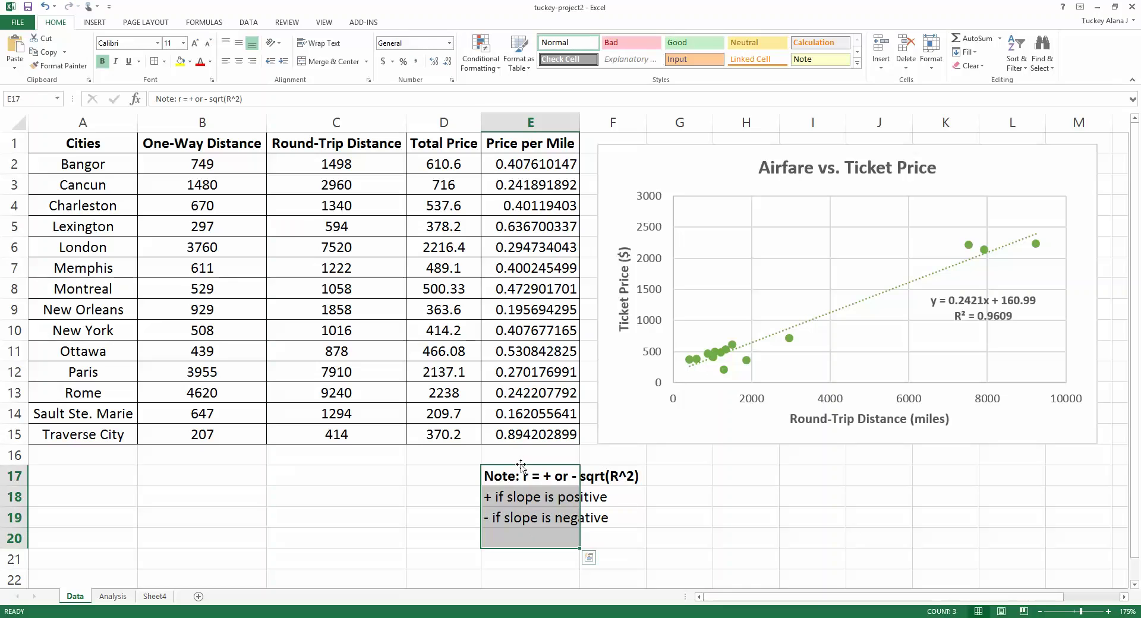
drag(414, 474, 359, 475)
click(443, 496)
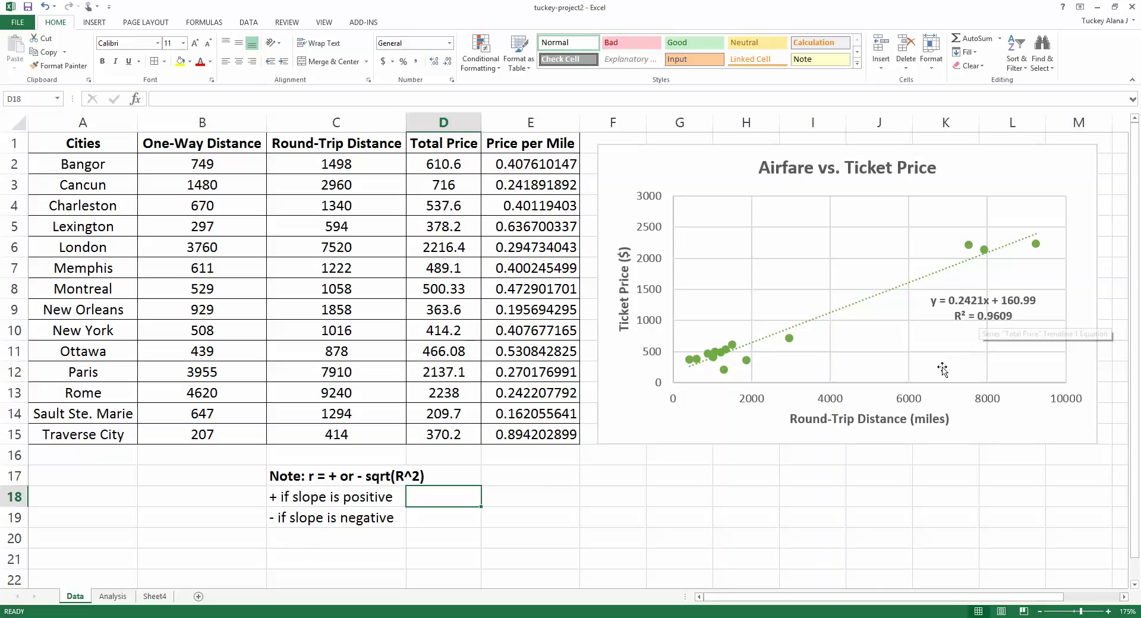
- Enter "Since our graph in increasing, r = +sqrt(R^2)" in cell E18
click(550, 496)
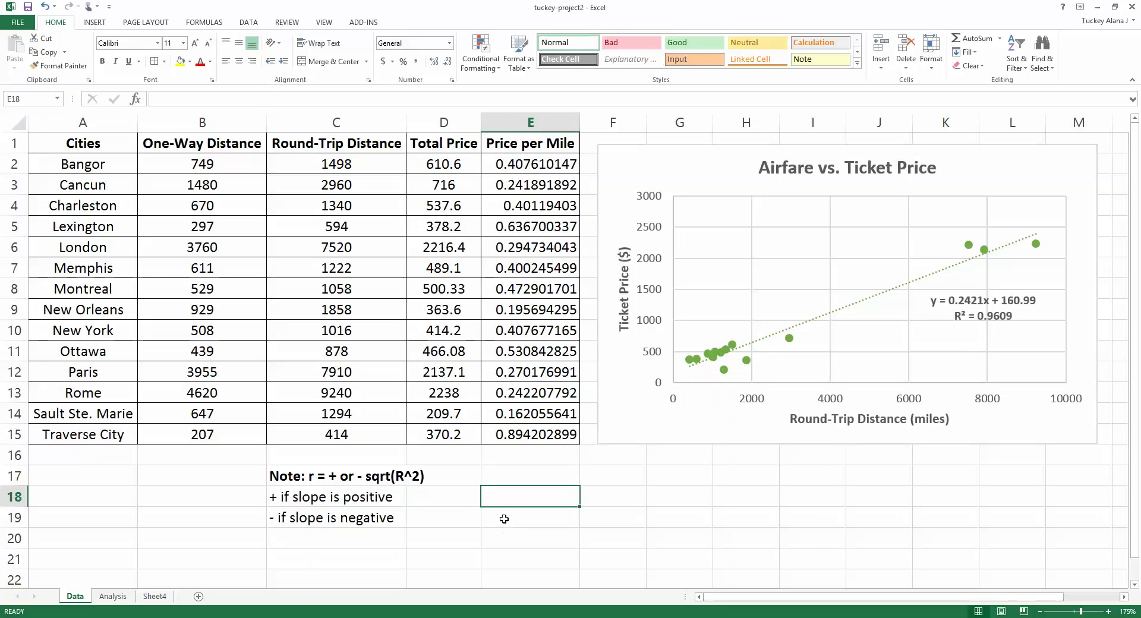
text(Since our graph ins)
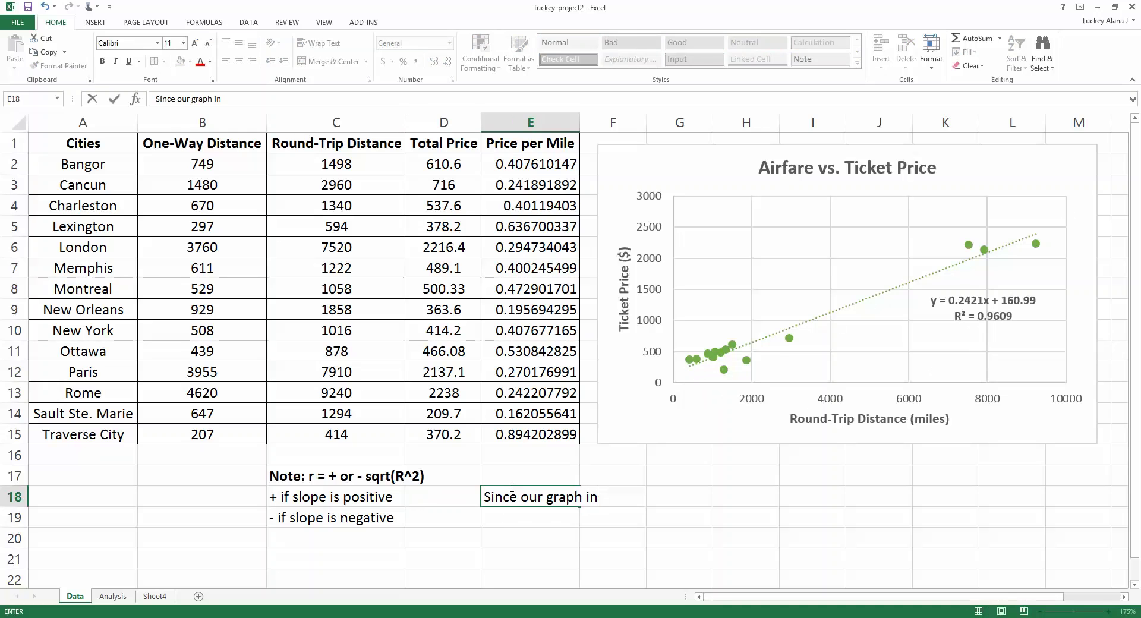
key(BackSpace)
key(BackSpace)
text(increase)
key(BackSpace)
text(ing, r = )
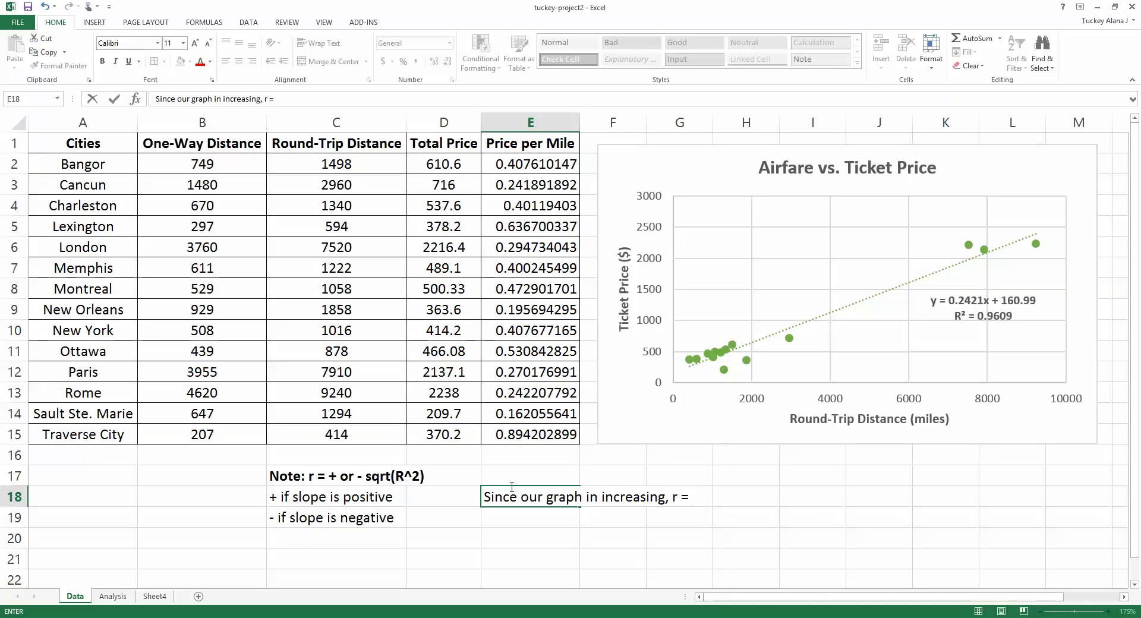
text(+sqrt(R^2))
key(Return)
click(510, 489)
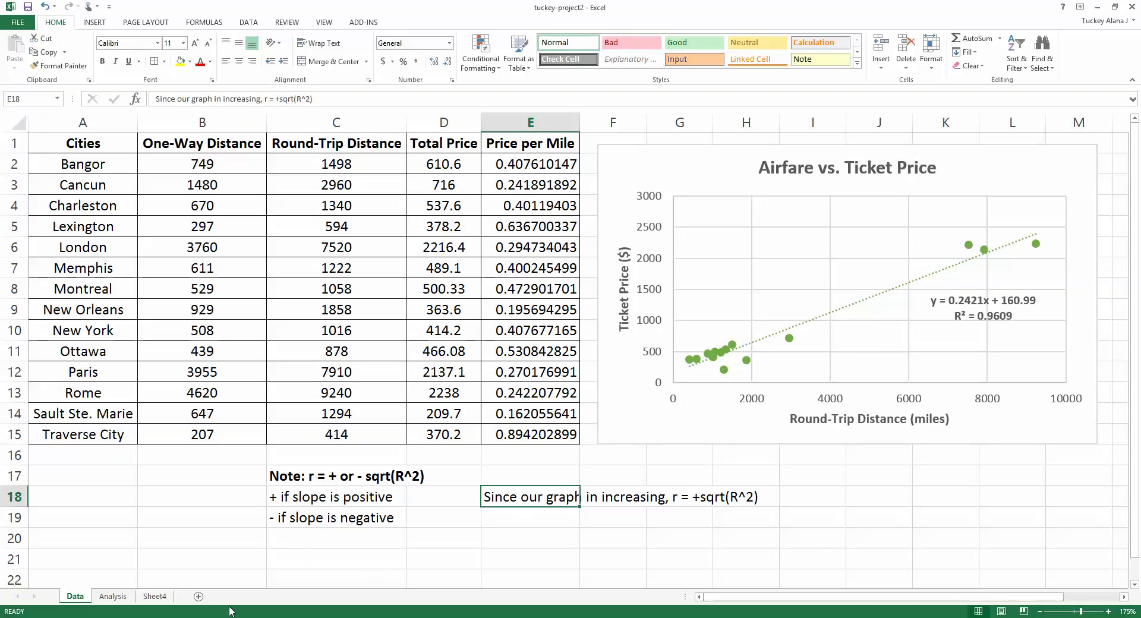
- Recheck question 10 in the Google Docs assignment, and add the numbers 8., 9. and 10. to the text box on Excel's Analysis sheet
mouse_move(122, 617)
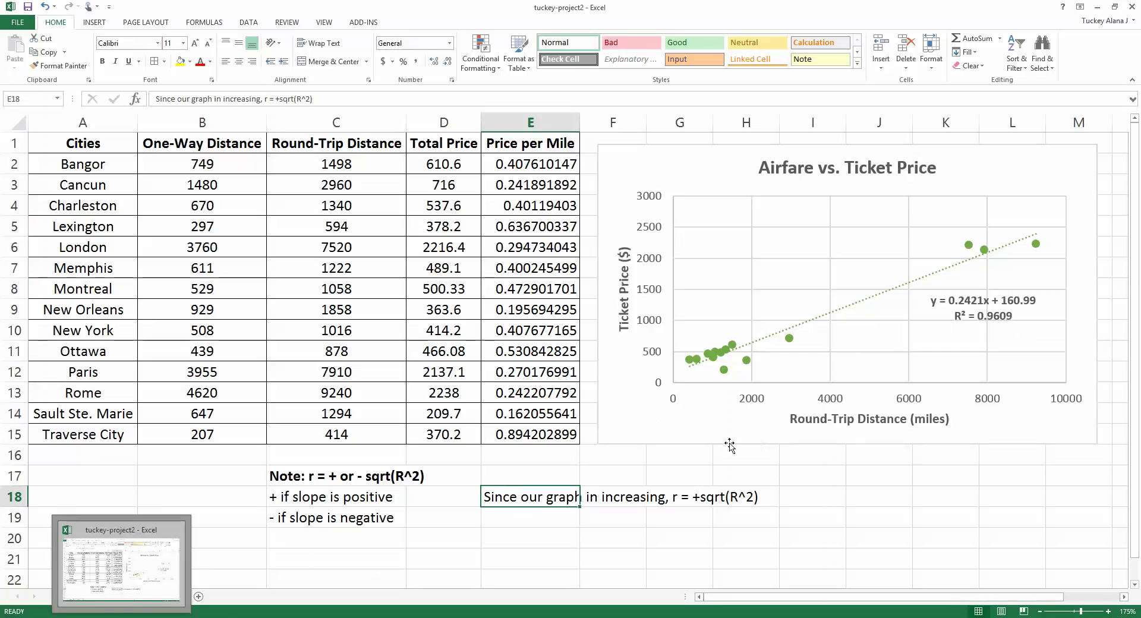
click(185, 617)
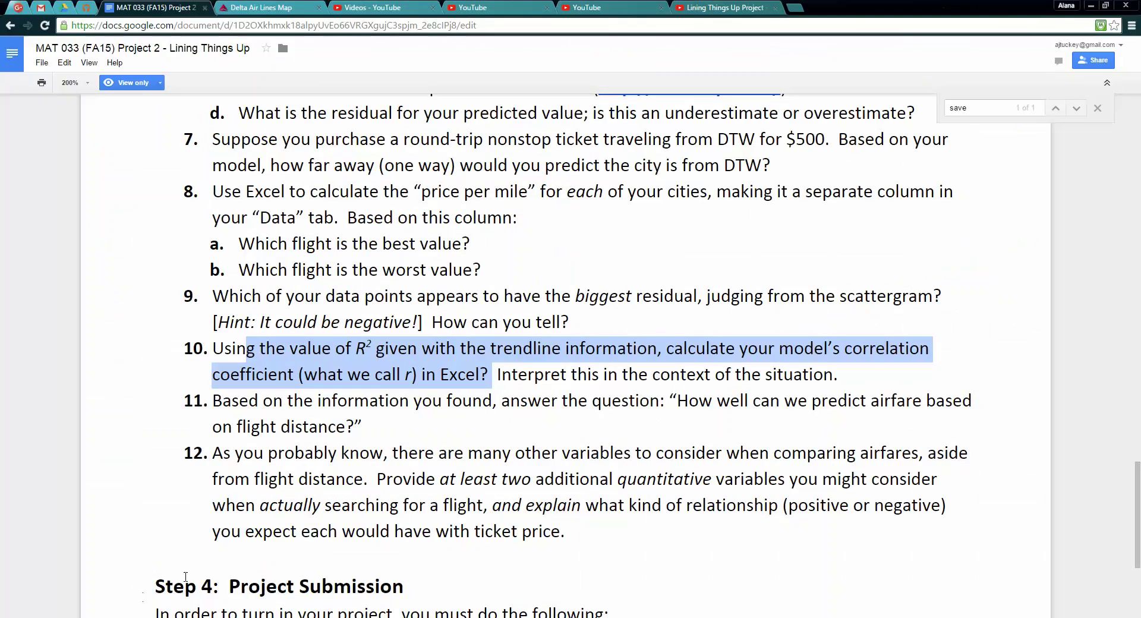
click(122, 617)
click(112, 596)
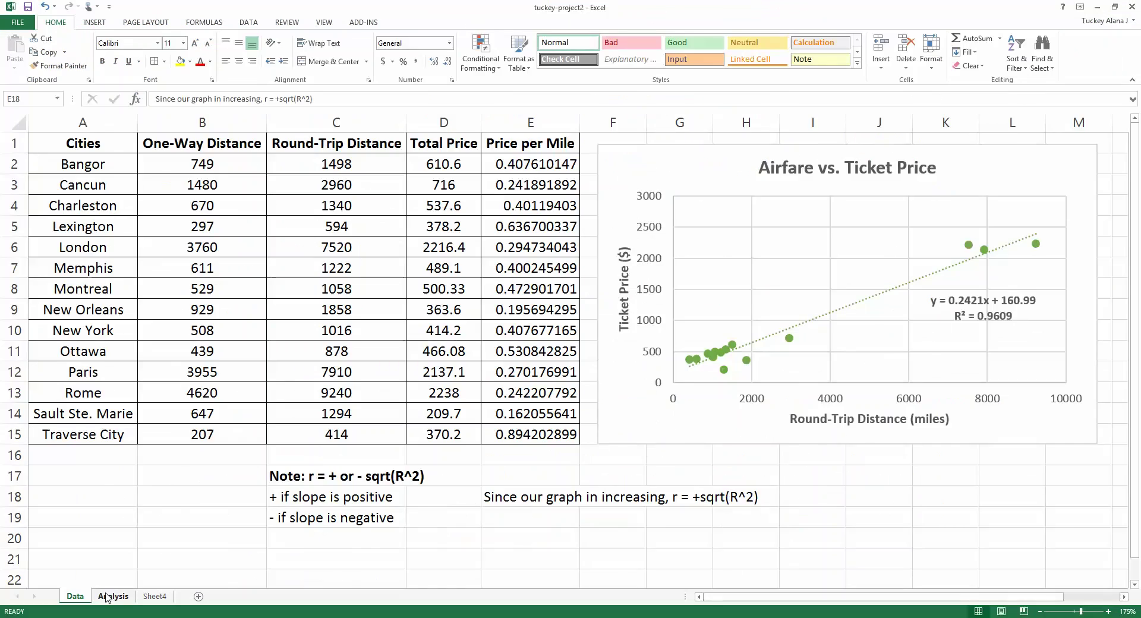
click(489, 366)
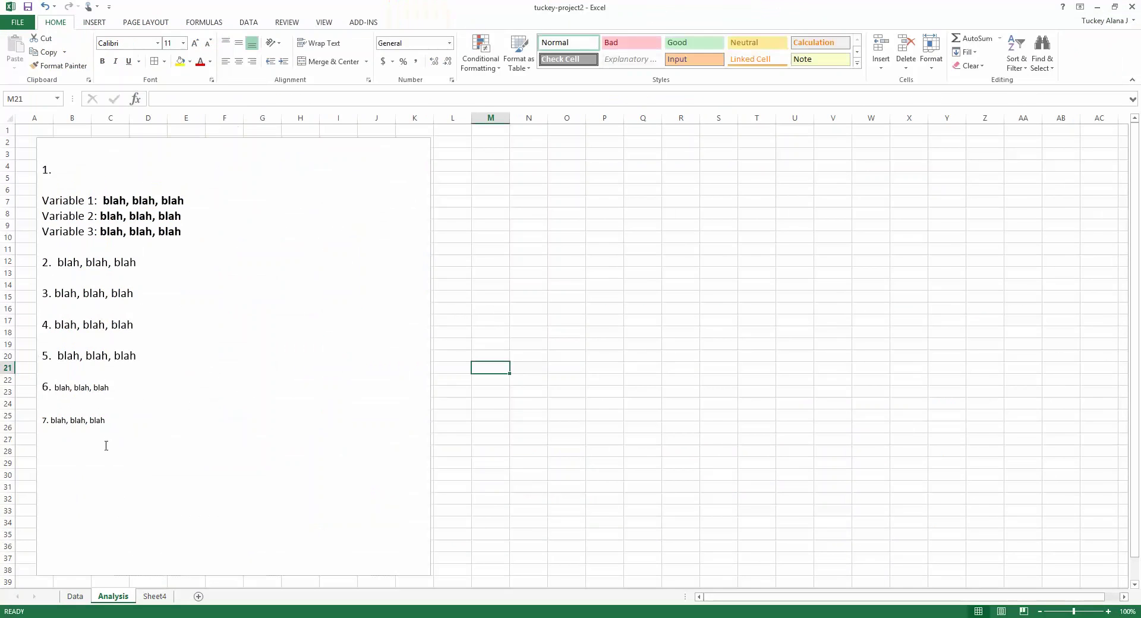
click(123, 421)
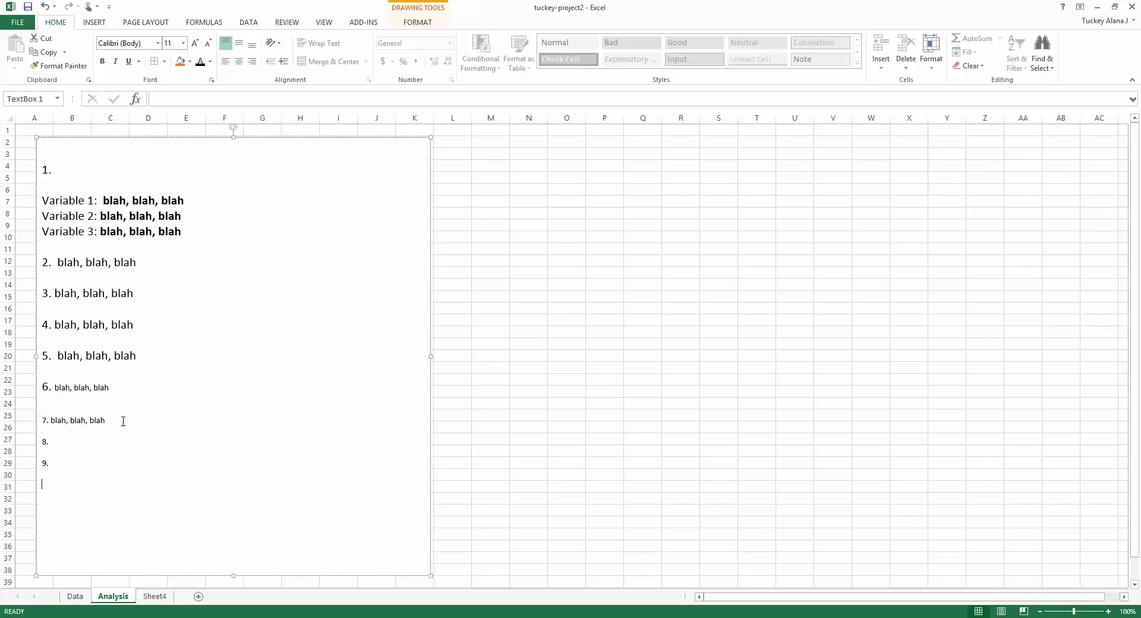
click(538, 400)
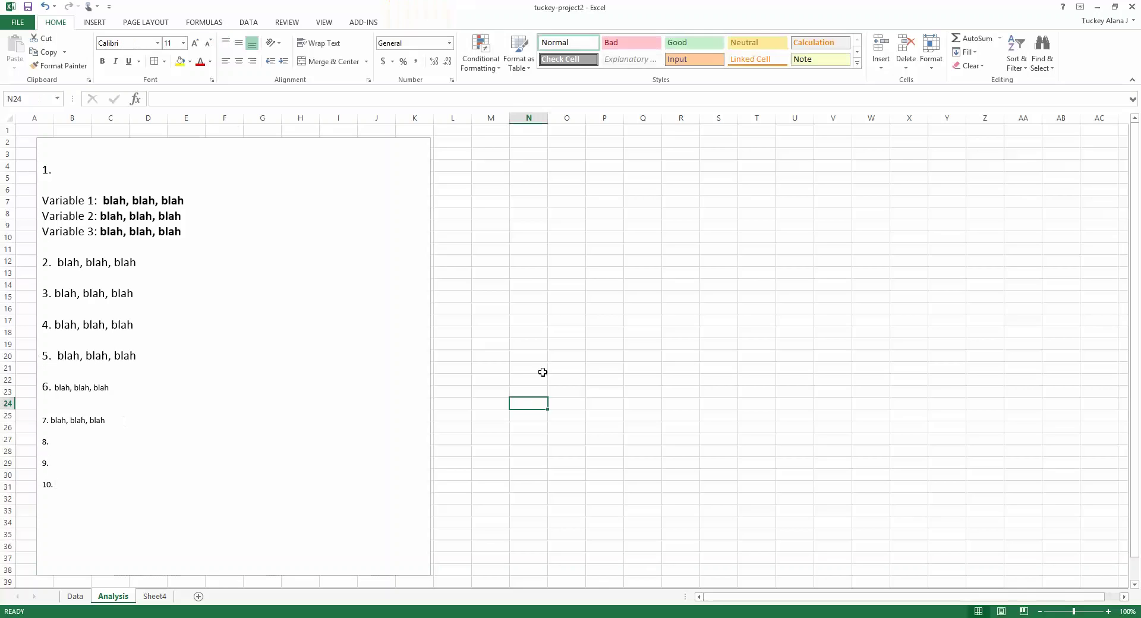
- Enter the label "10. Calculation" in cell N19 beside the text box
click(539, 340)
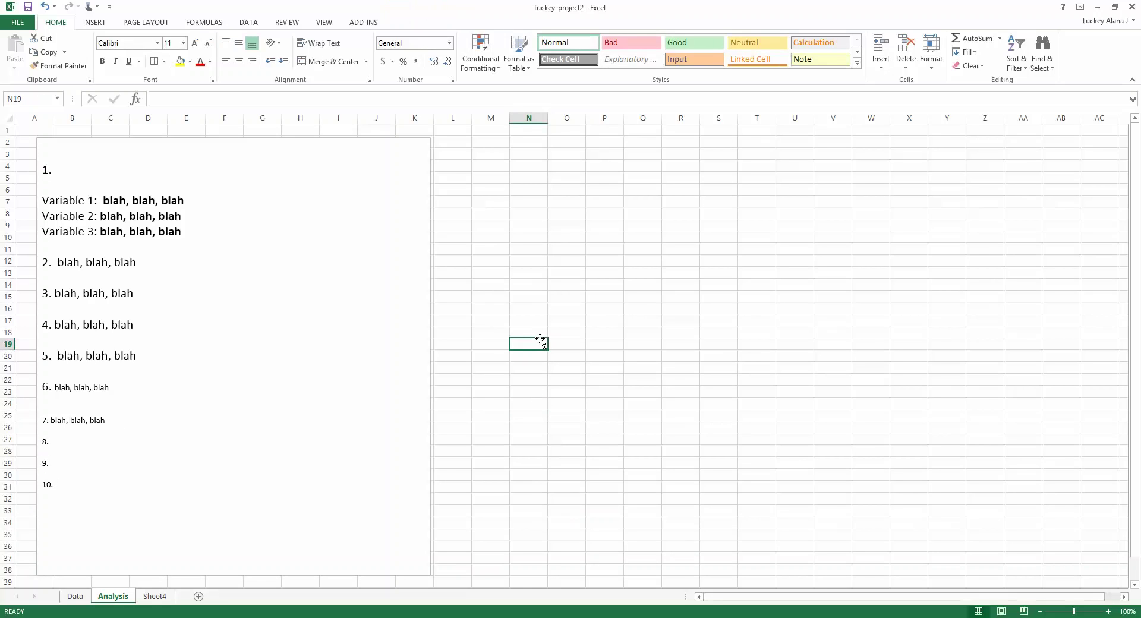
text(10. Calcul)
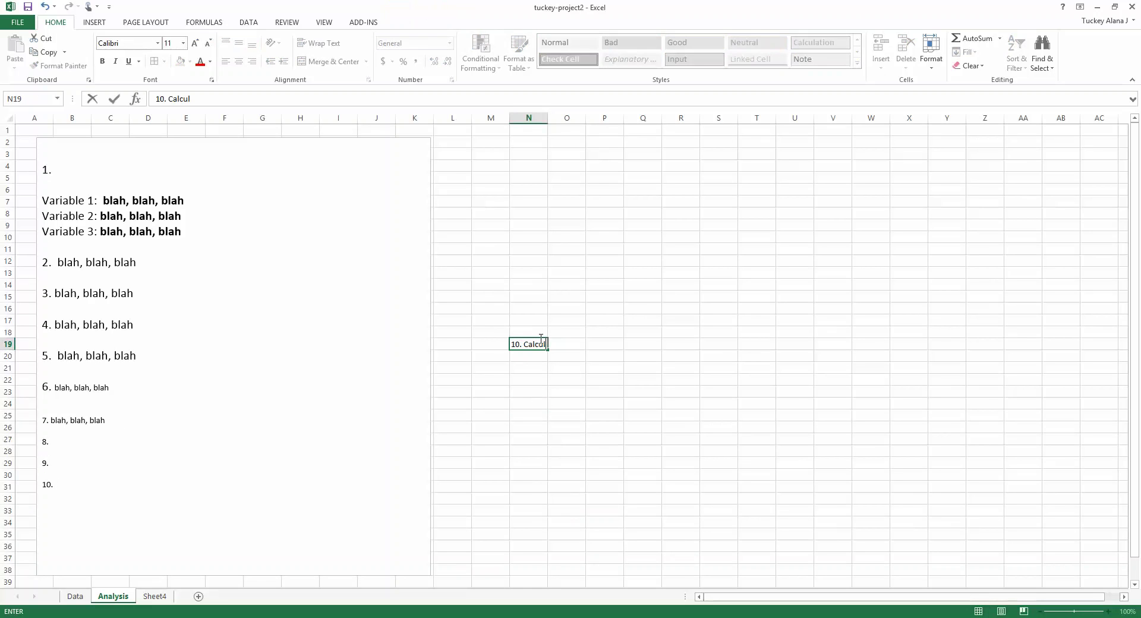
text(ation)
key(Return)
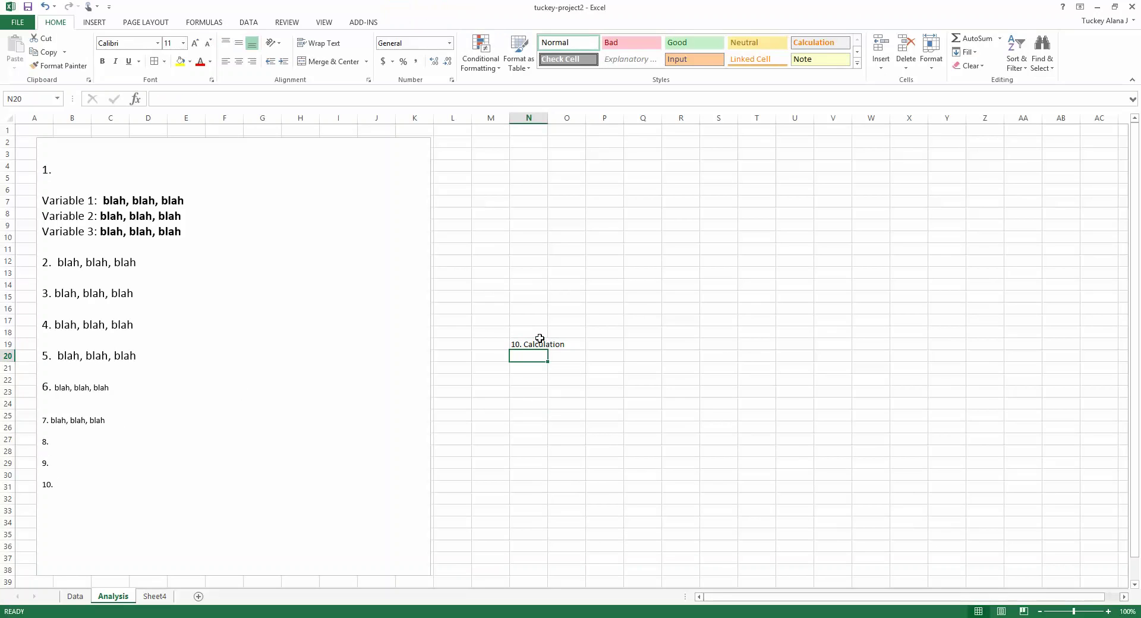
- Calculate the correlation coefficient in N20 with the formula =SQRT(0.9609) and check the entered formula
text(=sq)
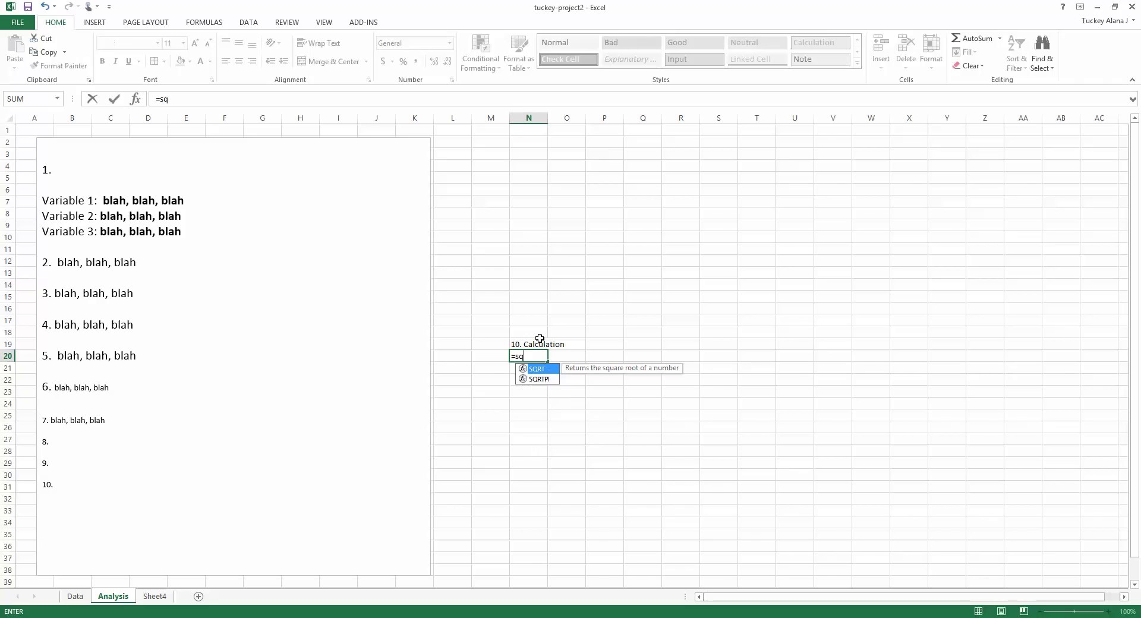
text(r)
key(BackSpace)
key(BackSpace)
key(BackSpace)
text(sqrt)
key(Tab)
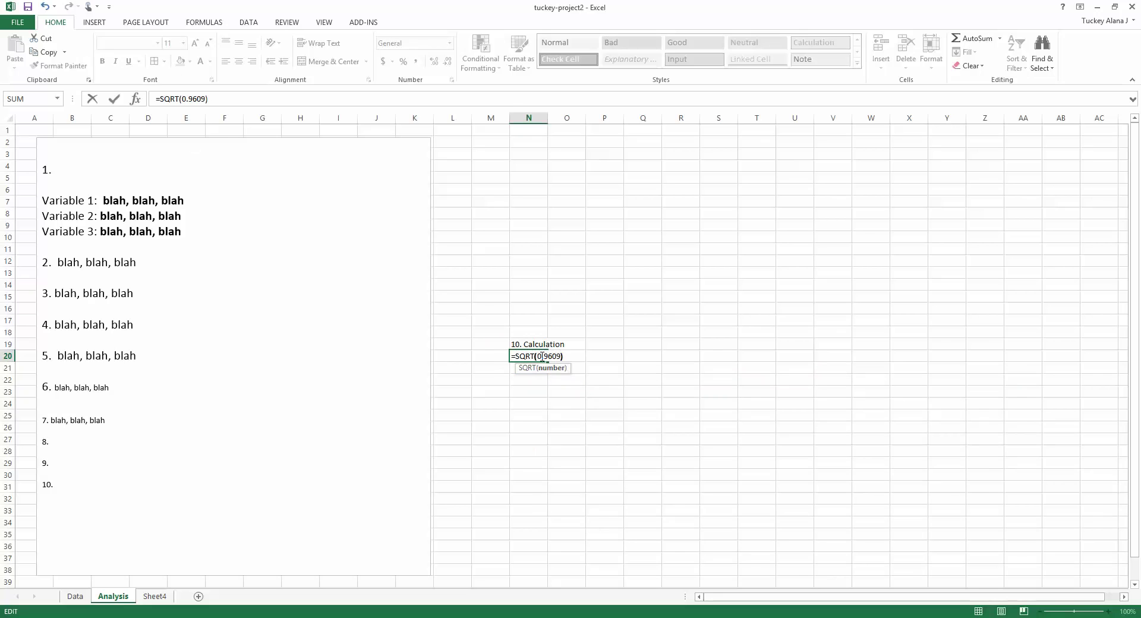
key(Return)
click(541, 356)
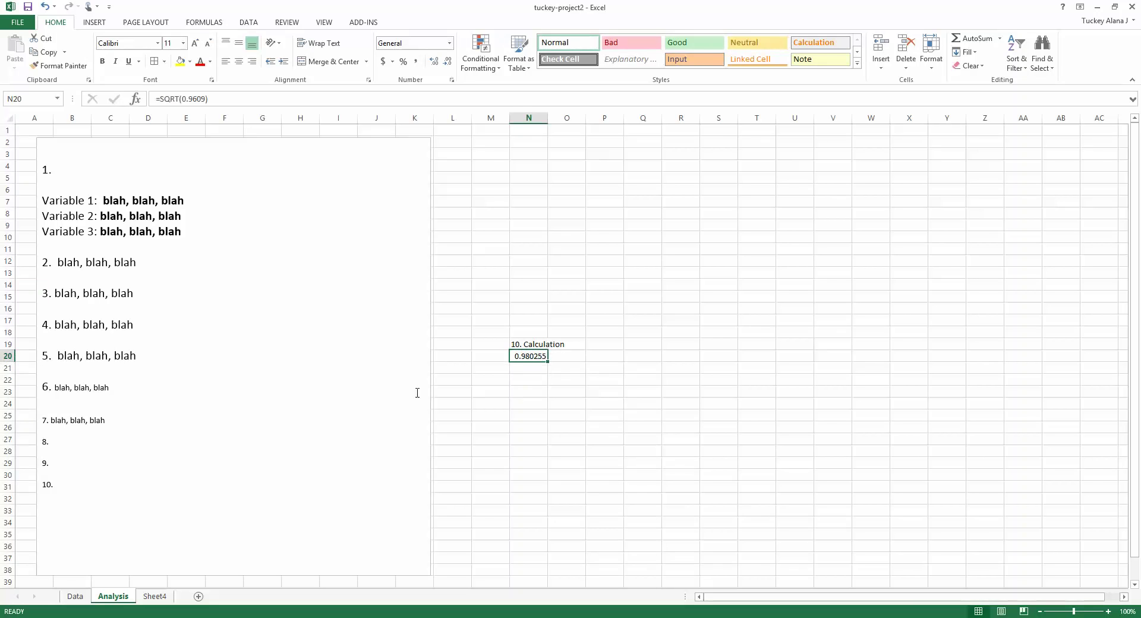
- Review the chart's R² on the Data sheet, and enter =-SQRT(0.9609) in N21 of the Analysis sheet to compare with N20
click(75, 596)
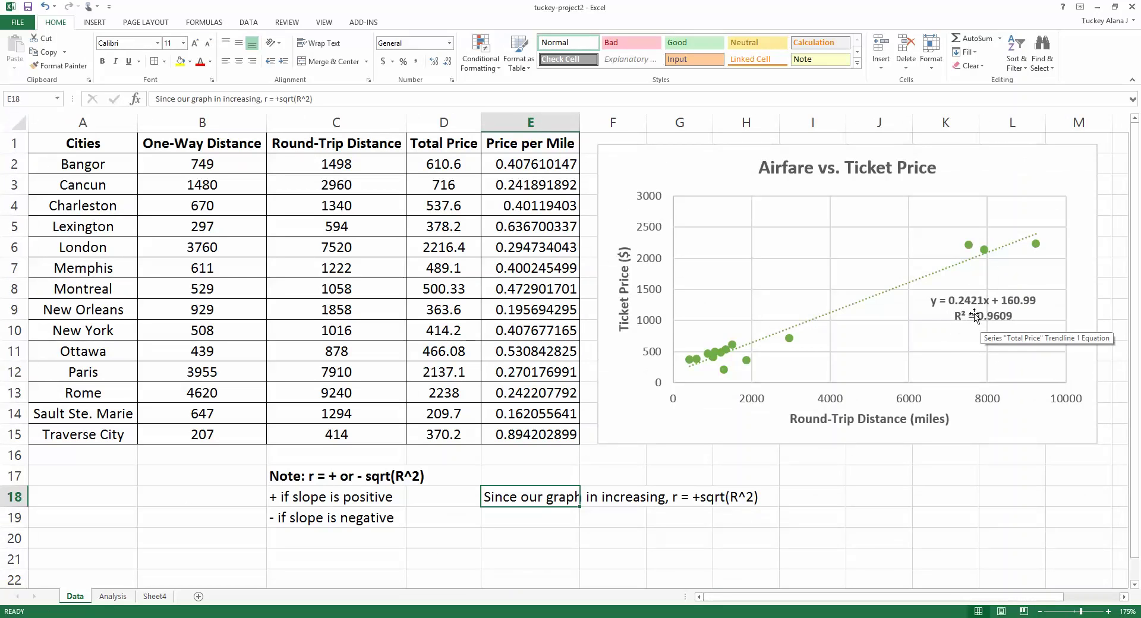
click(113, 595)
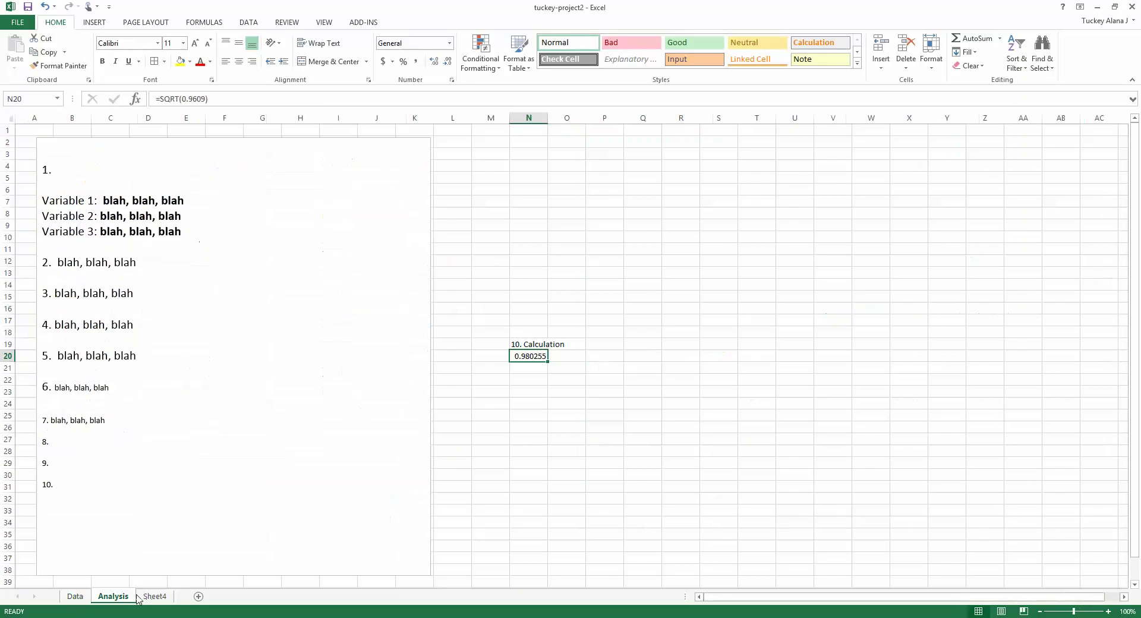
click(522, 373)
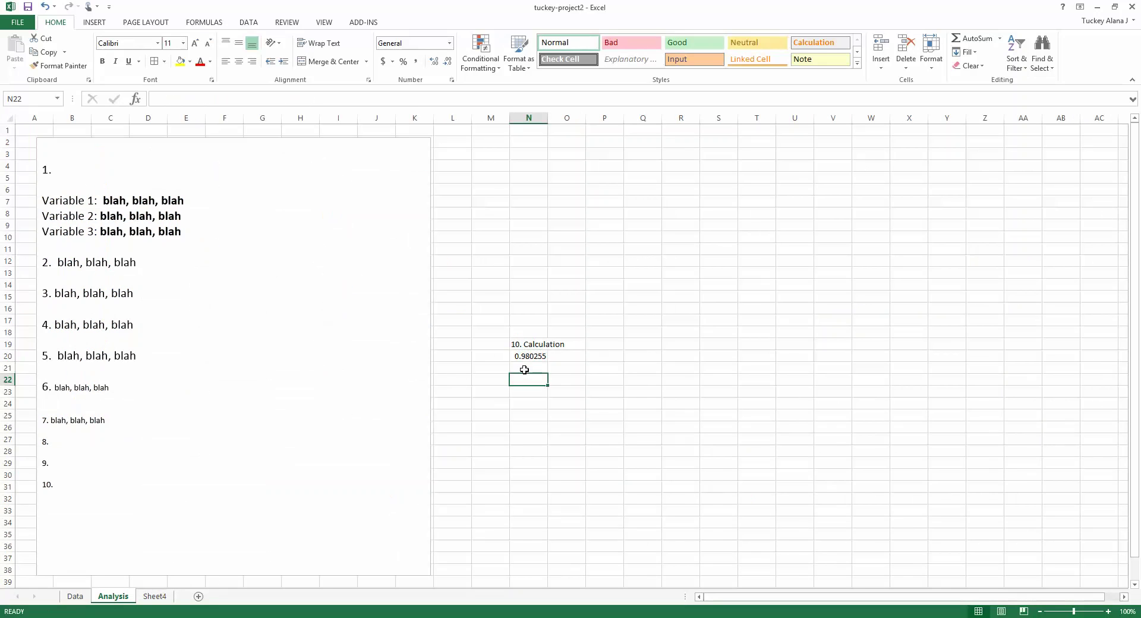
text(=-)
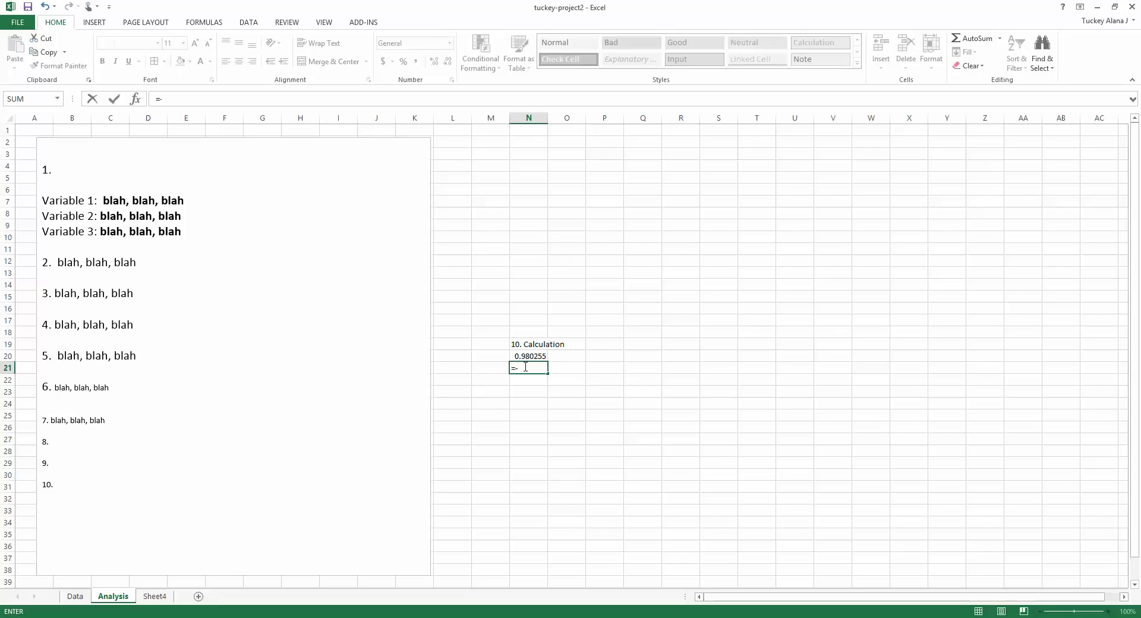
text(SQRT(0.)
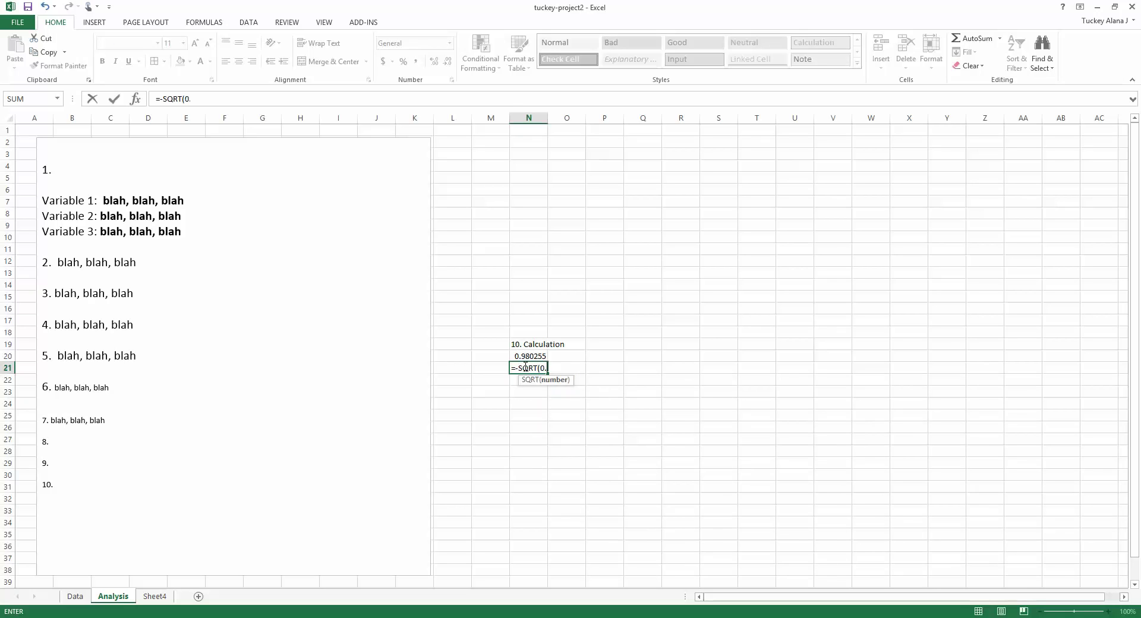
text(9609)
key(Return)
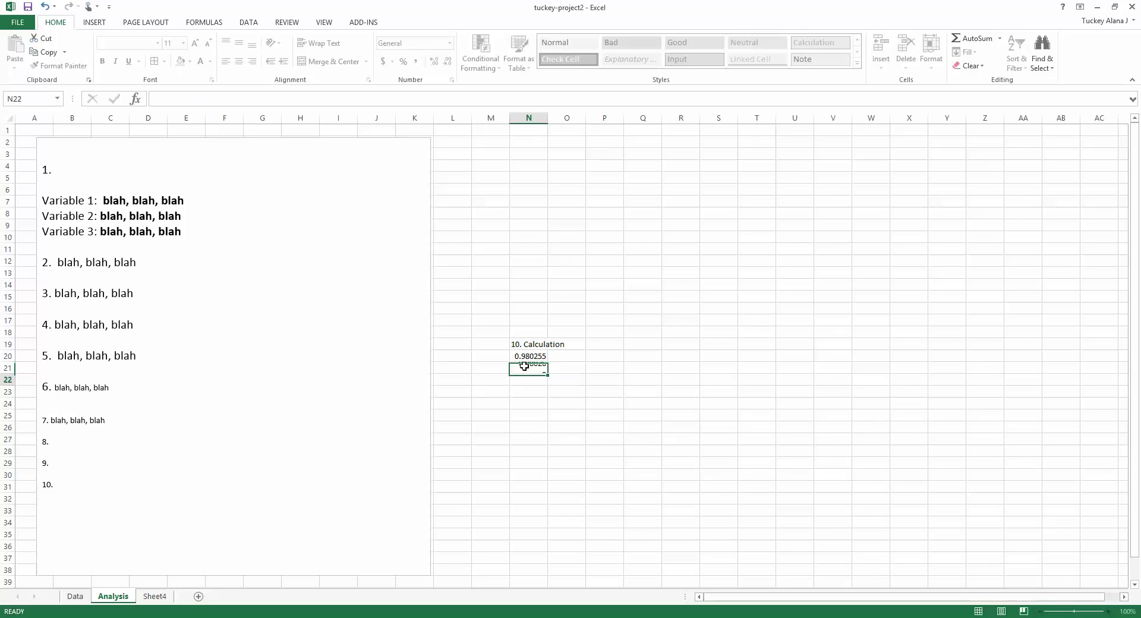
key(Up)
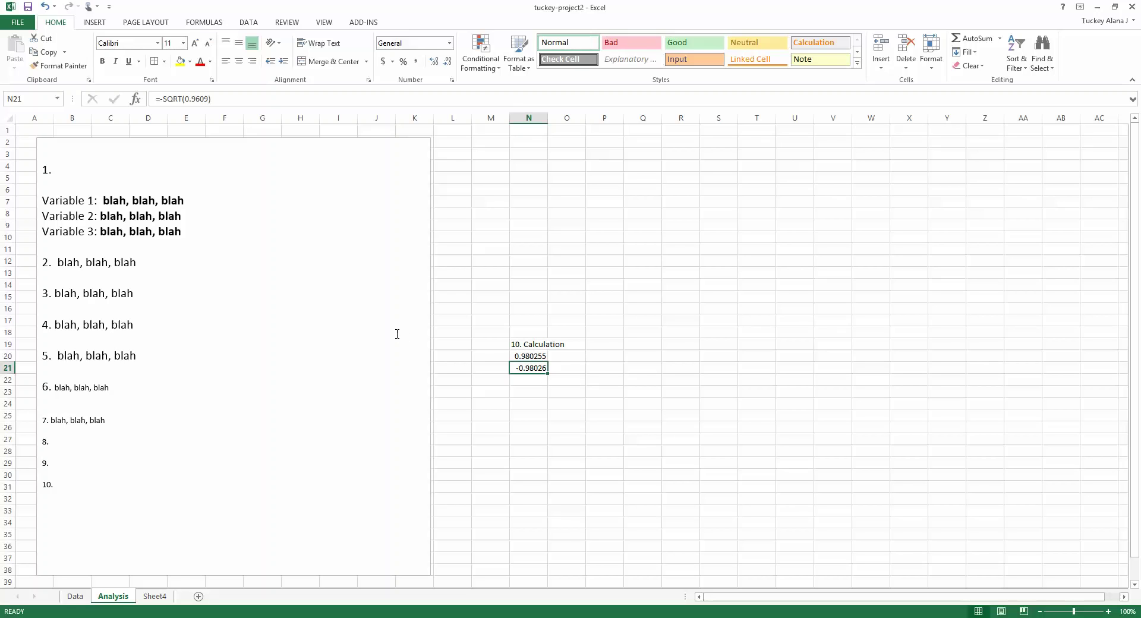
click(534, 355)
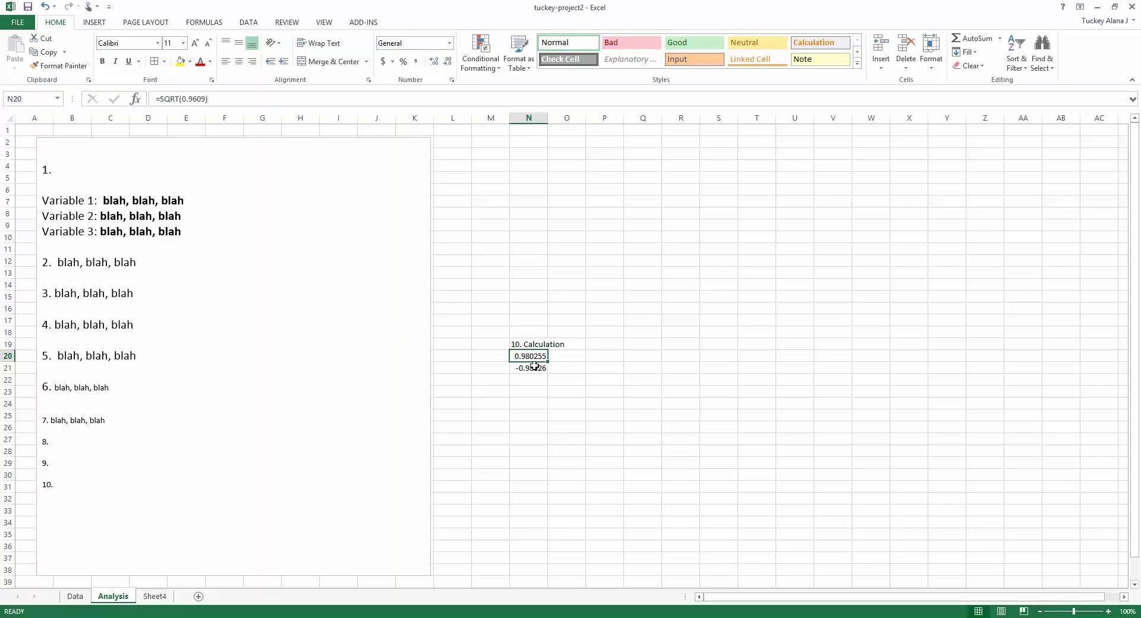
- Compare the formulas in N20 and N21, and delete the negative square root from N21
drag(527, 359, 527, 368)
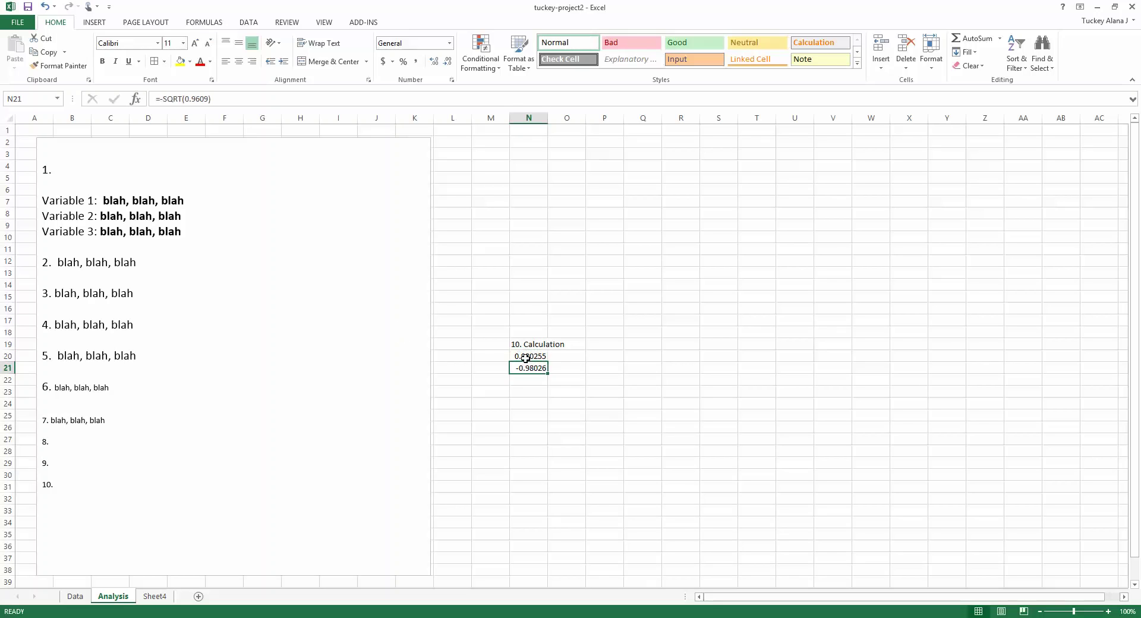
click(526, 358)
click(523, 370)
key(Delete)
key(Up)
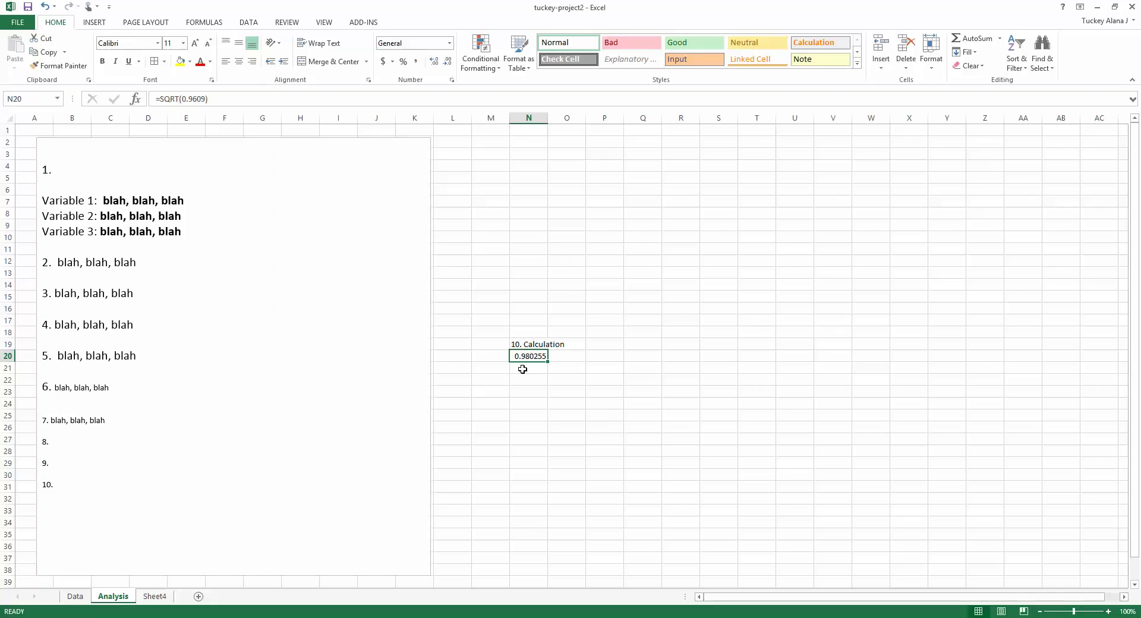
- Enter "r = 0.9803 (see calculation in cell N20)" as answer 10 in the text box, and check the N20 cell reference
click(97, 481)
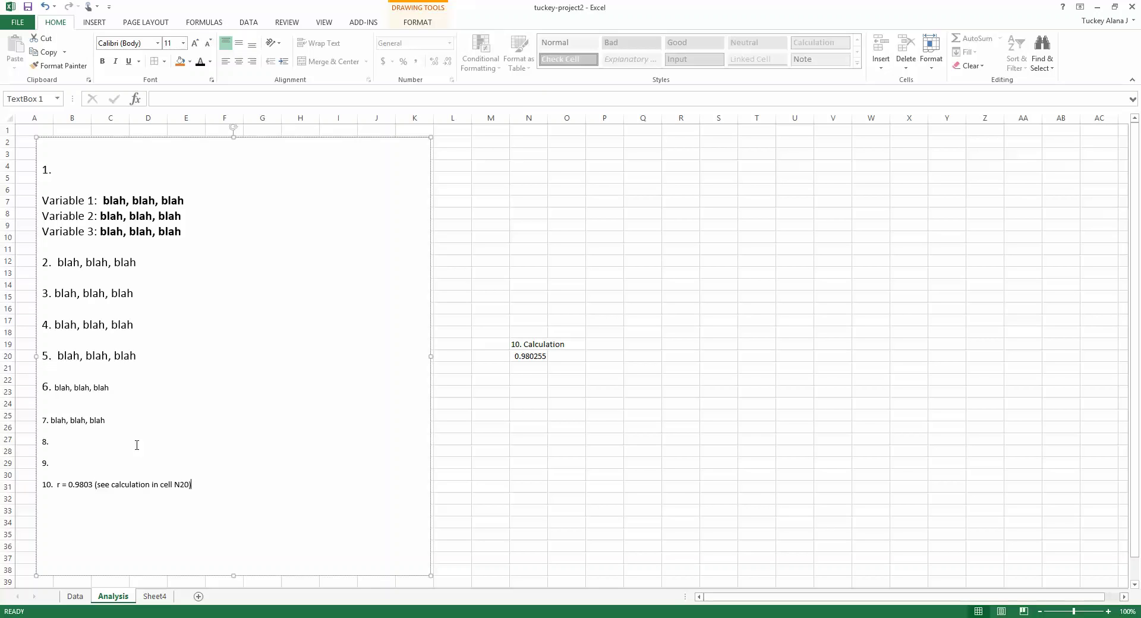
click(495, 404)
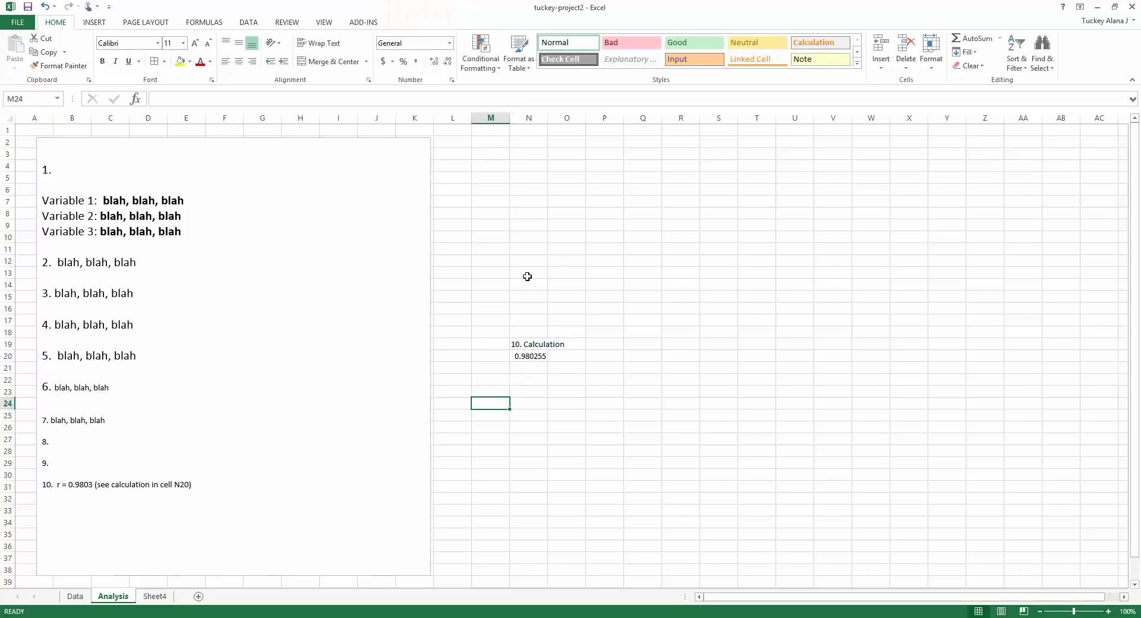
click(528, 117)
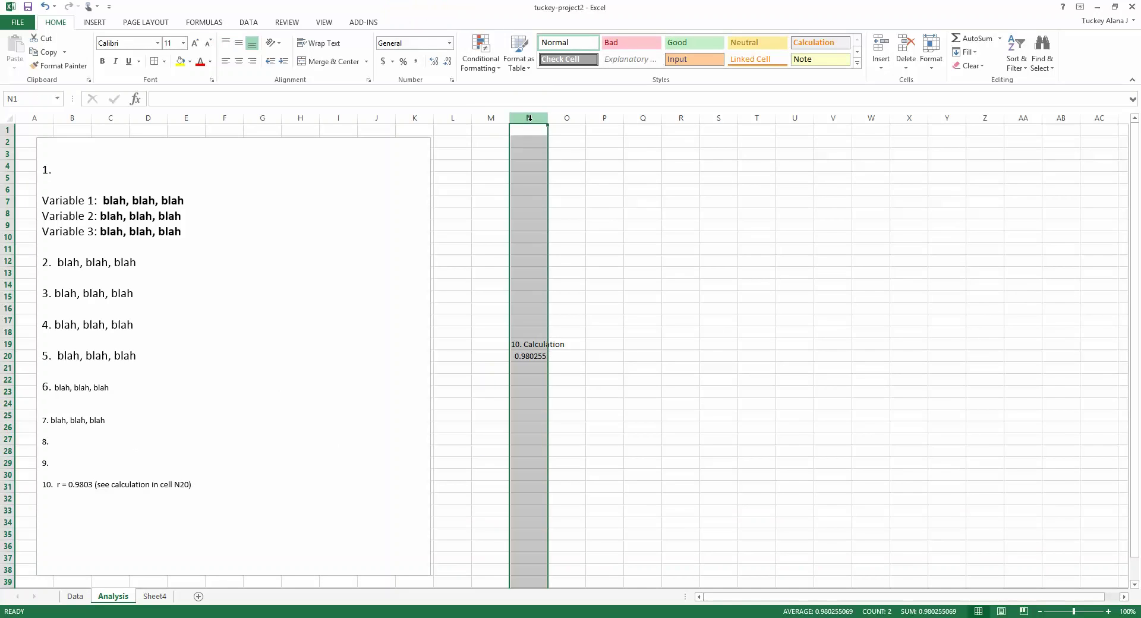
click(7, 356)
click(526, 354)
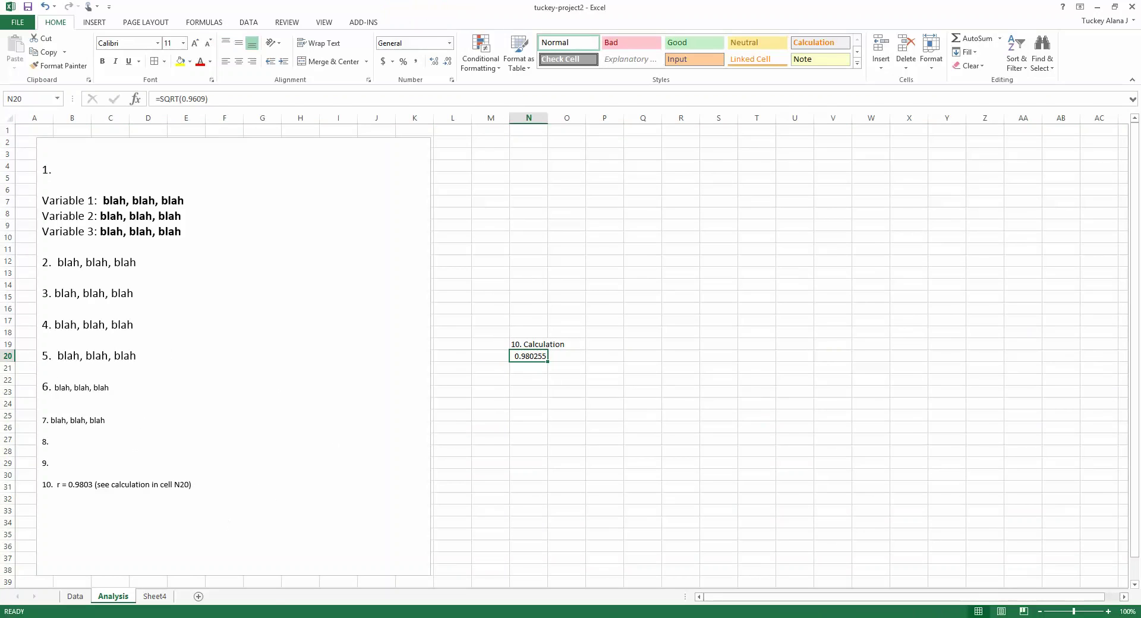
- Switch to the Google Docs assignment, read questions 10 to 12, and return to Excel's Analysis sheet
mouse_move(142, 613)
click(75, 570)
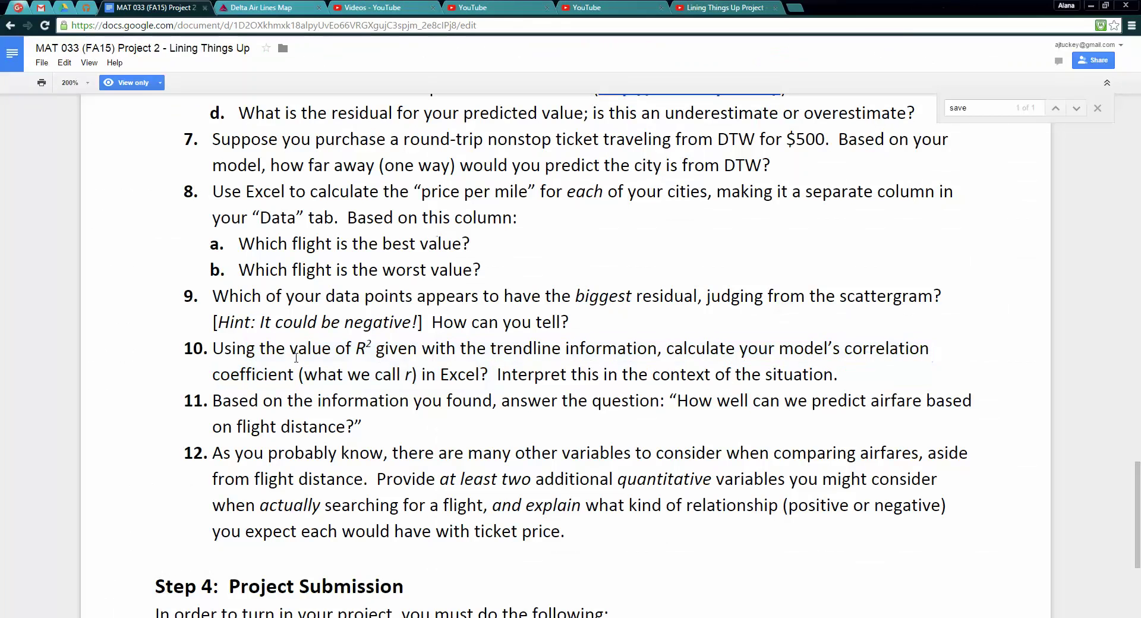
drag(264, 349, 494, 369)
click(530, 370)
drag(829, 362, 586, 394)
click(577, 390)
double_click(574, 323)
click(238, 426)
scroll(127, 595, down, 1)
key(alt+Tab)
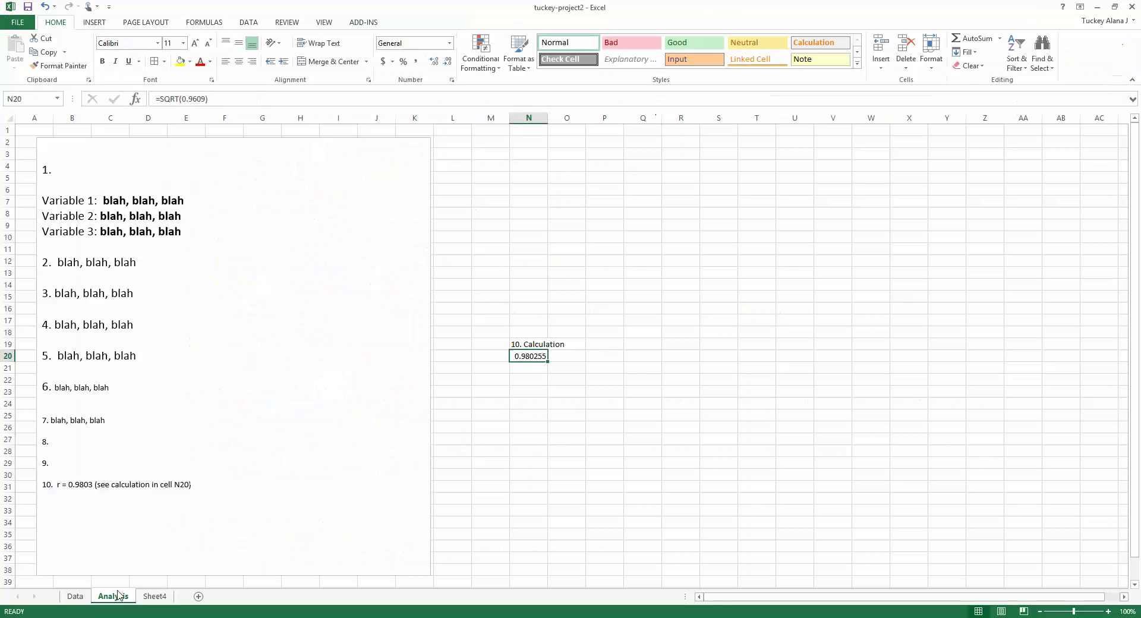
- Set all the answers in the Analysis sheet's text box to font size 14
click(202, 484)
drag(202, 484, 43, 146)
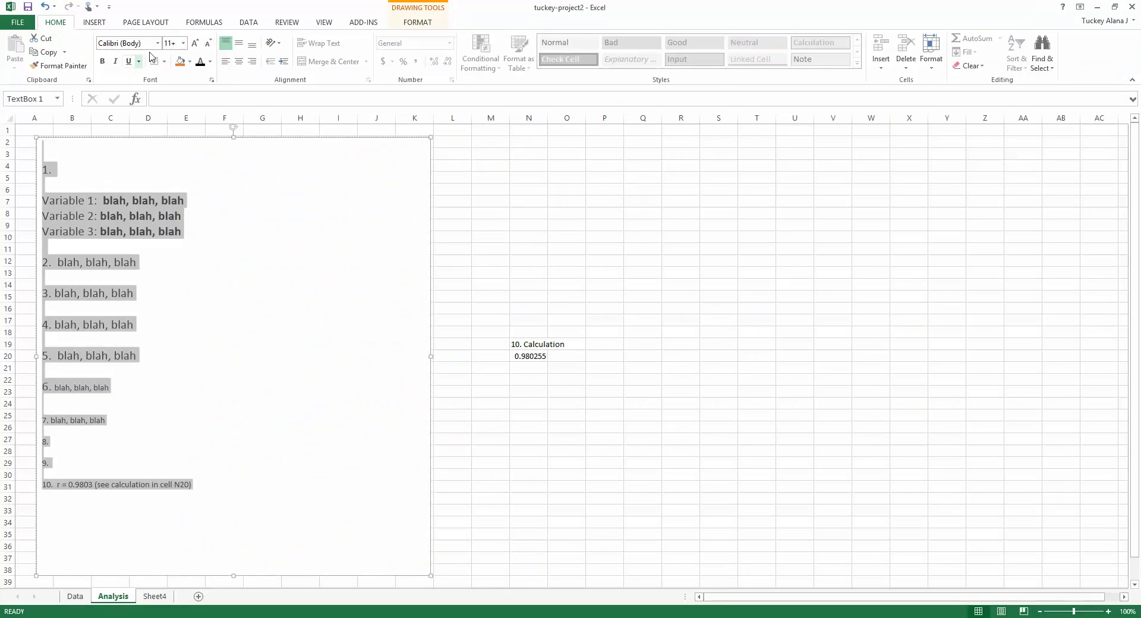
click(171, 43)
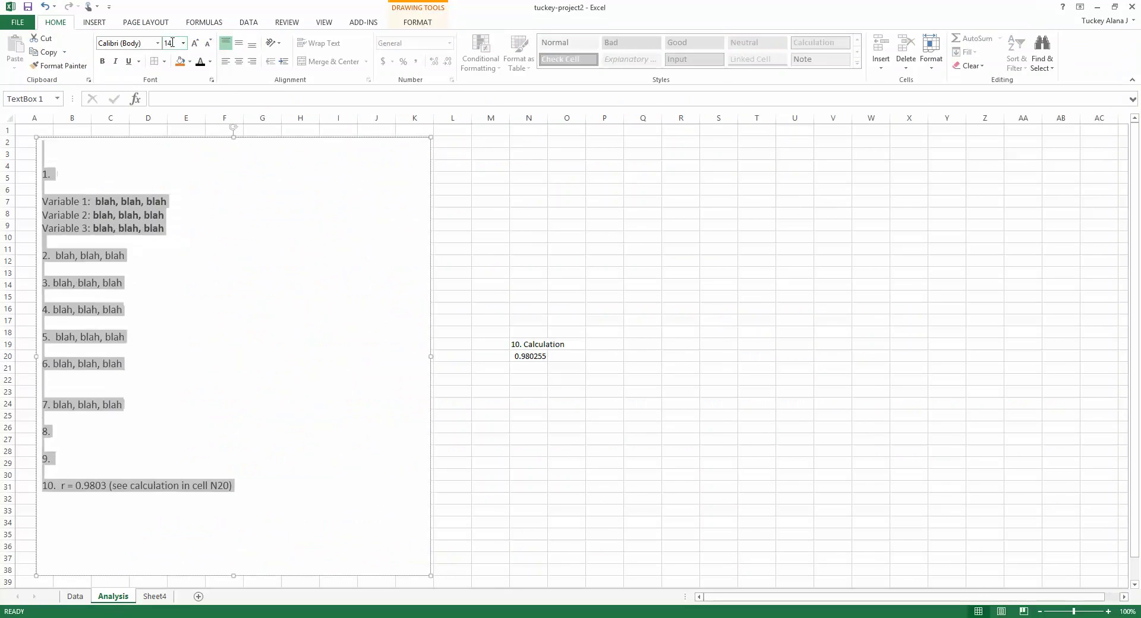
- Try a purple font color on all the text box answers, and restore the text to black
click(210, 62)
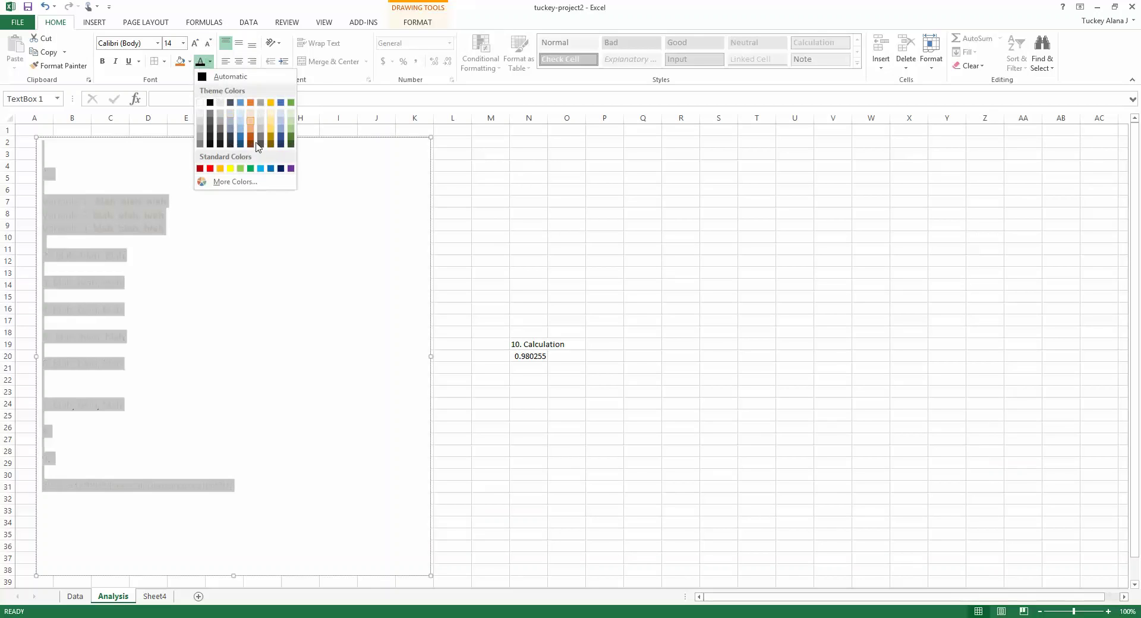
click(291, 169)
click(163, 333)
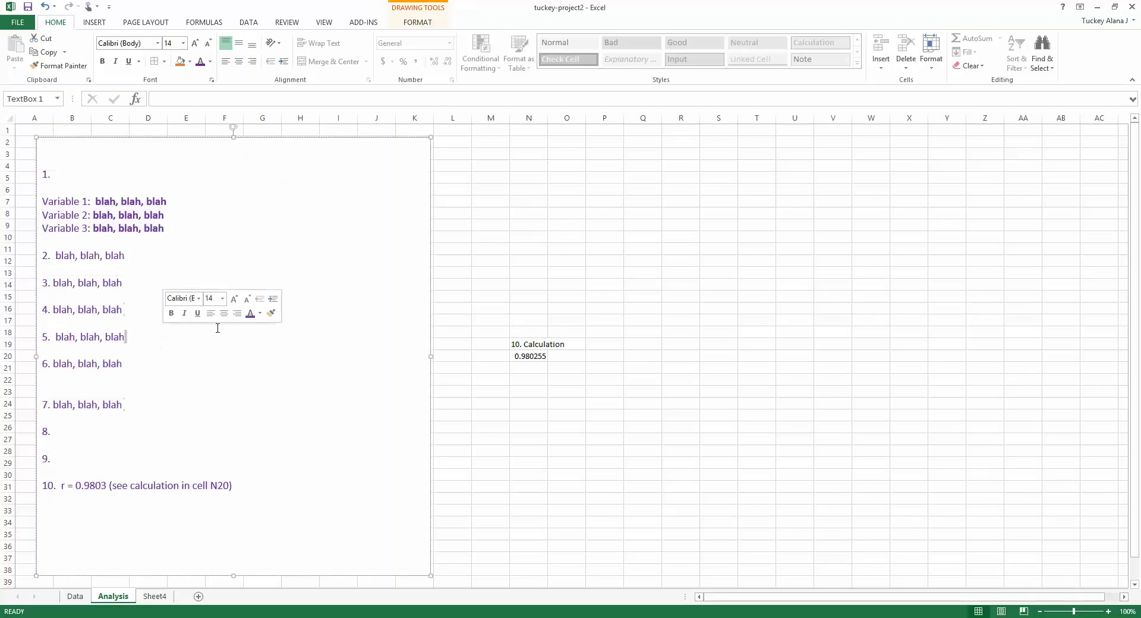
key(ctrl+a)
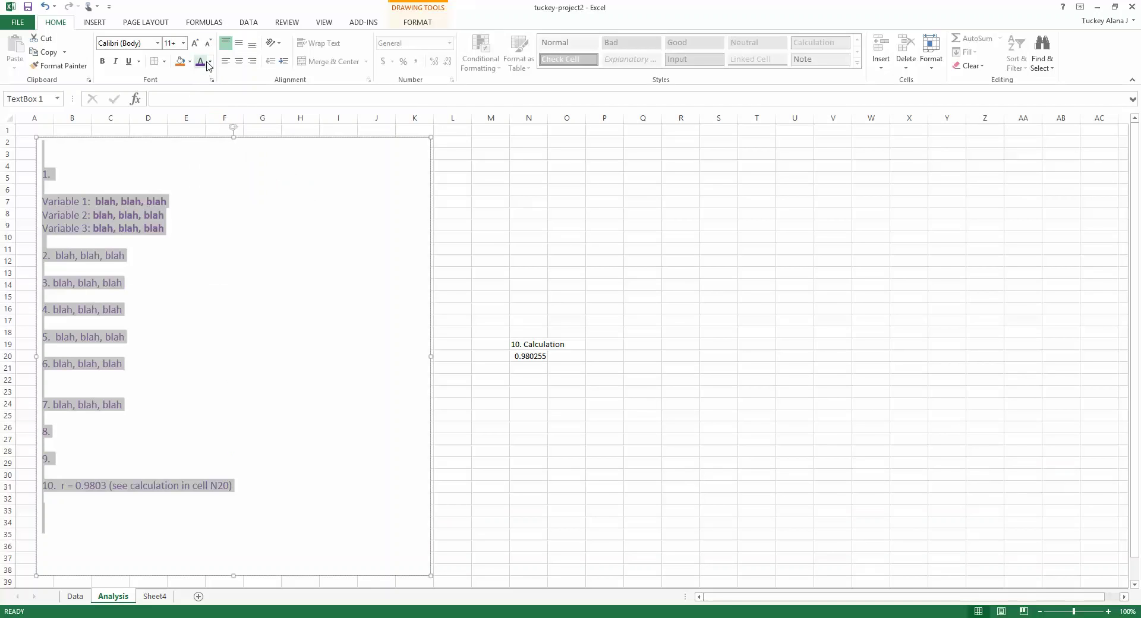
click(210, 61)
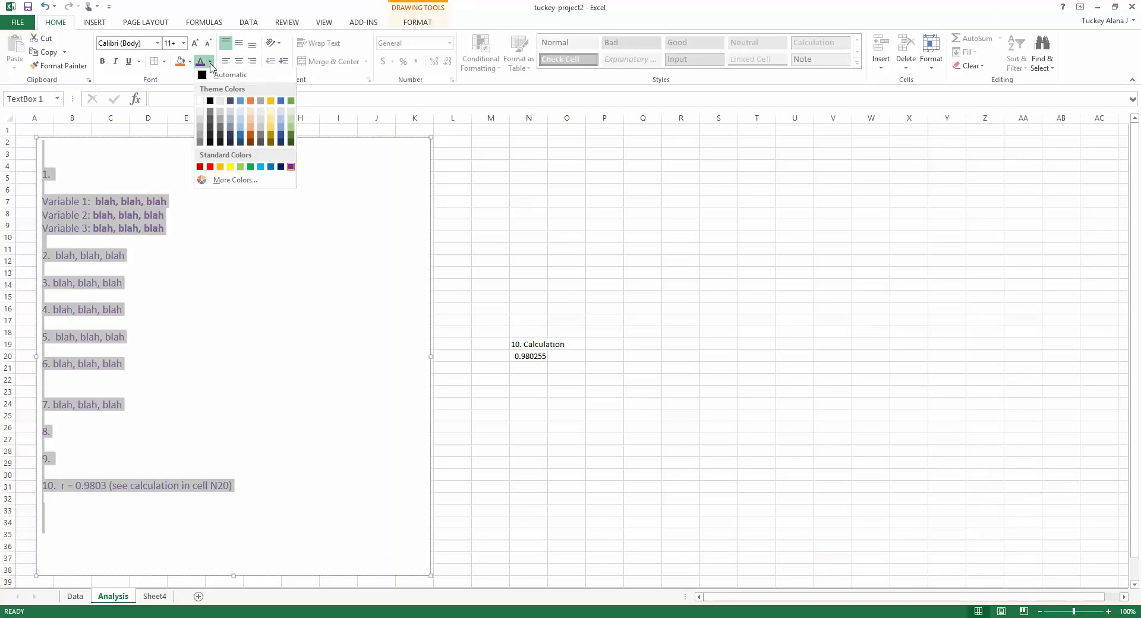
click(213, 102)
click(160, 214)
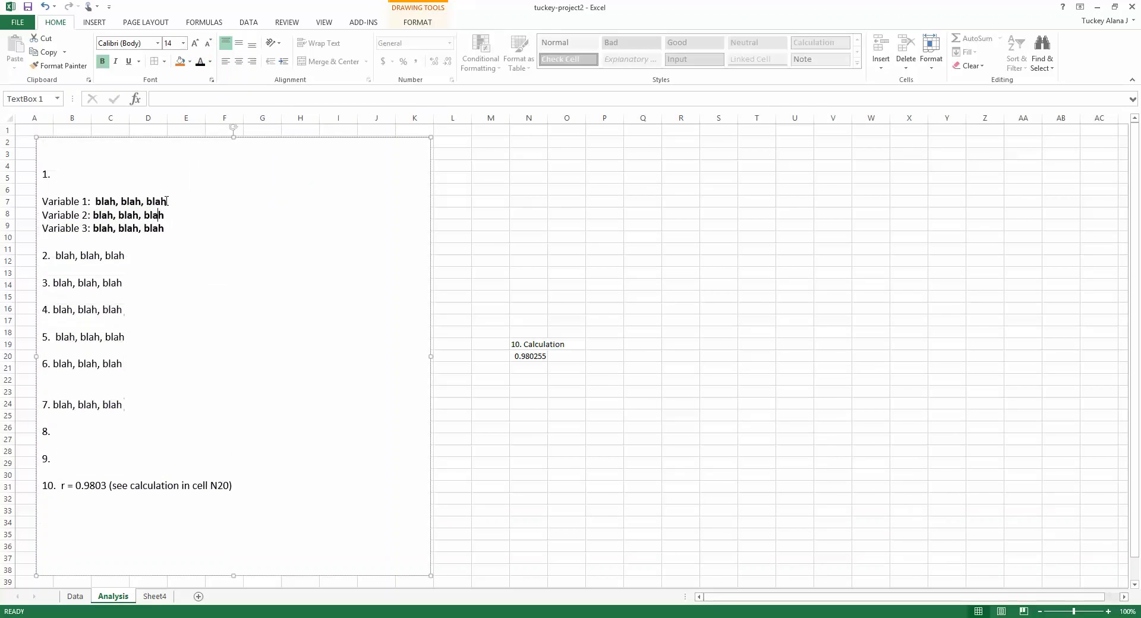
- Make "r = 0.9803" in answer 10 bold, leaving the note in parentheses in regular weight
drag(167, 201, 141, 202)
drag(61, 485, 106, 485)
key(ctrl+b)
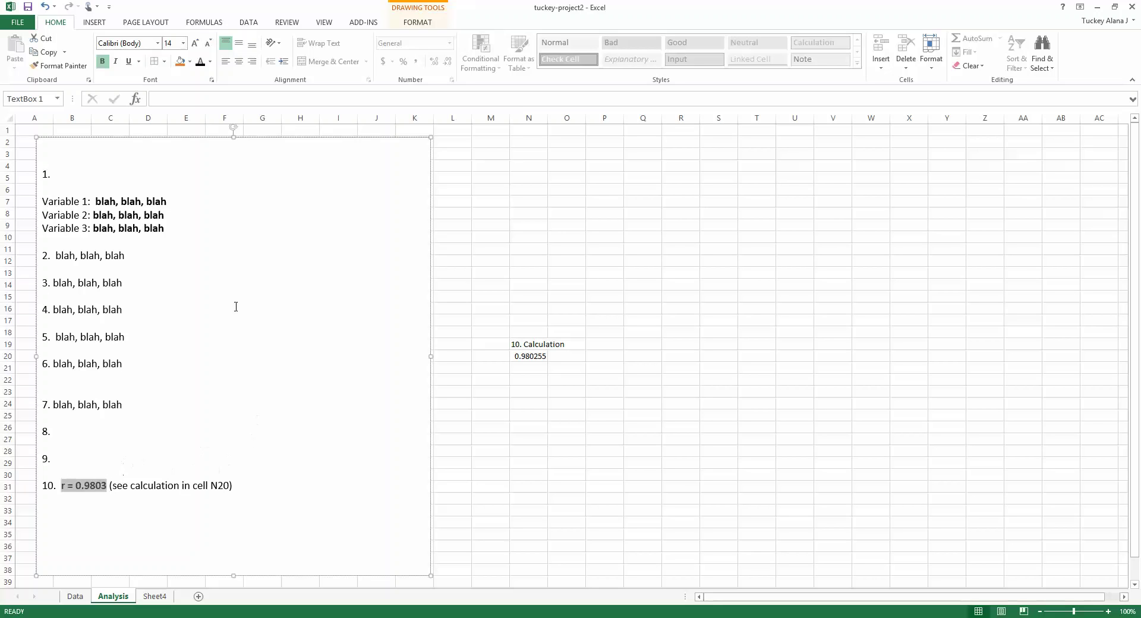
click(122, 466)
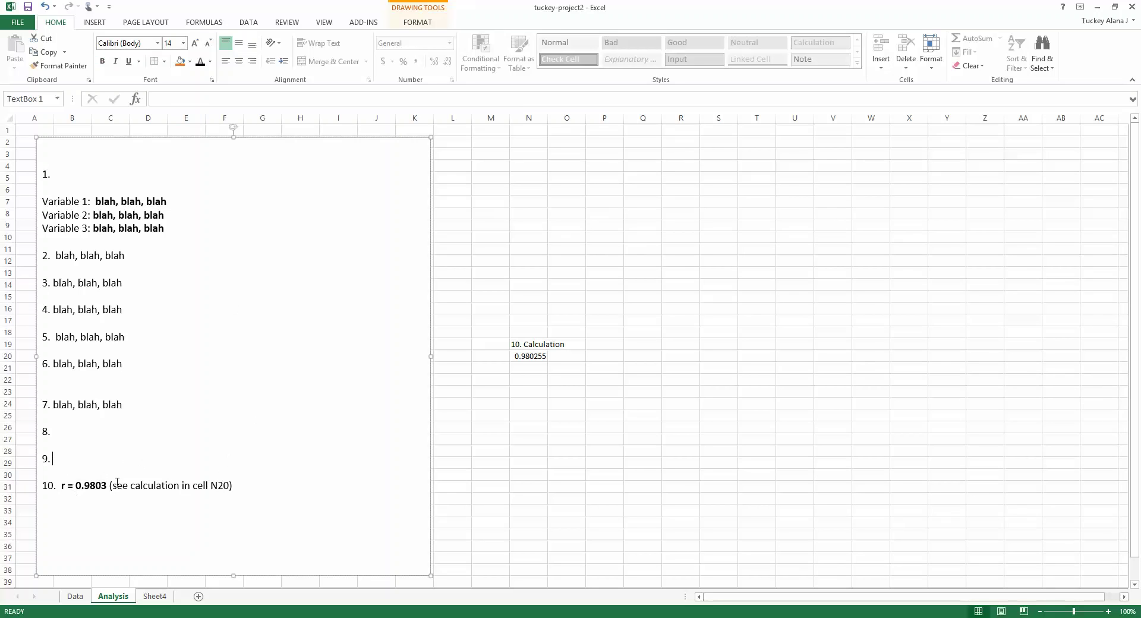
drag(111, 487, 250, 484)
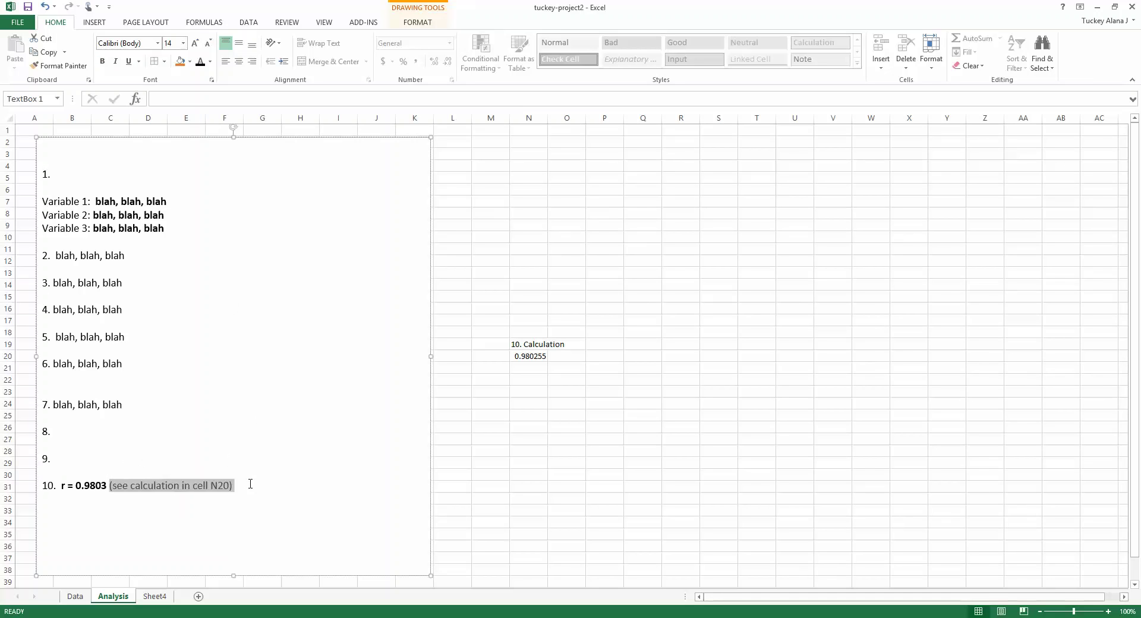
- Color the "blah, blah, blah" text of answer 2 red, excluding its number
click(123, 310)
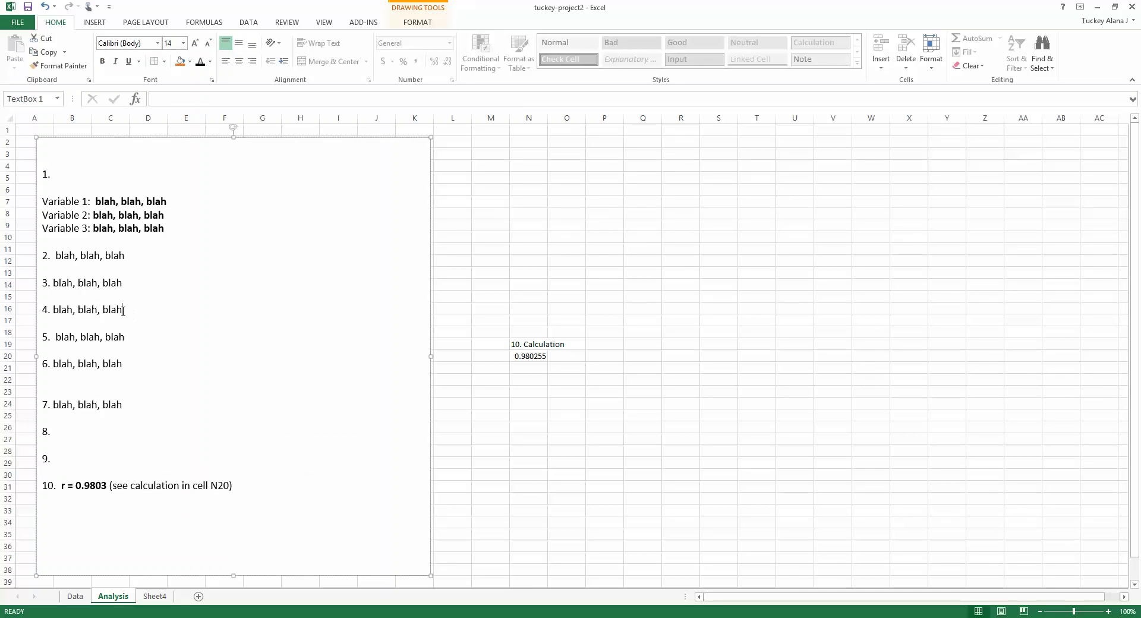
triple_click(55, 255)
key(End)
drag(57, 257, 126, 256)
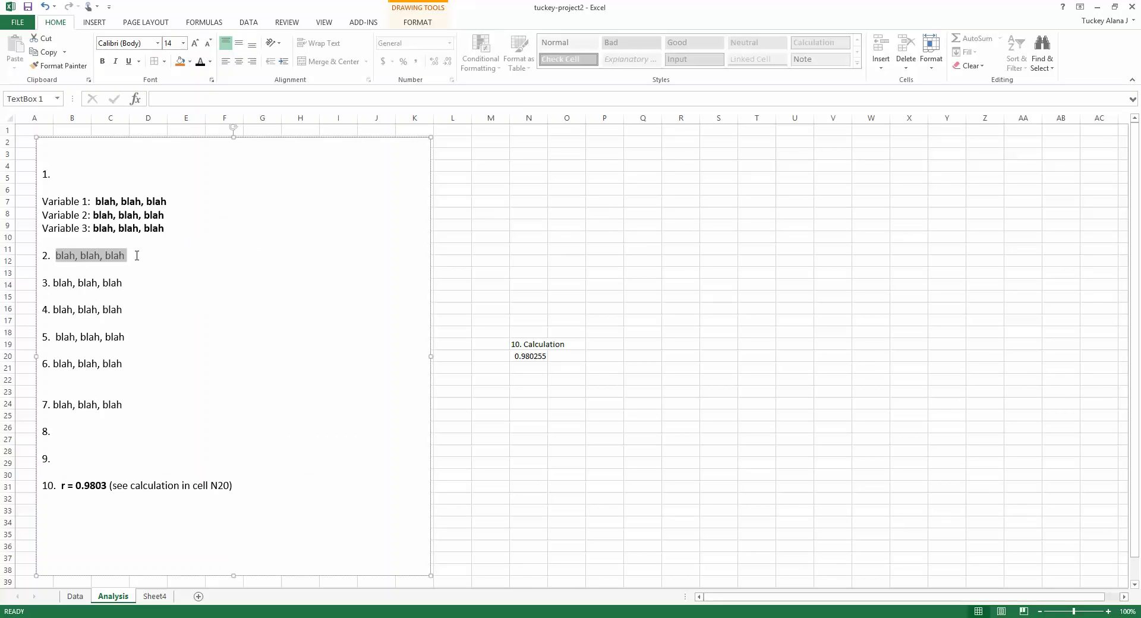
click(210, 61)
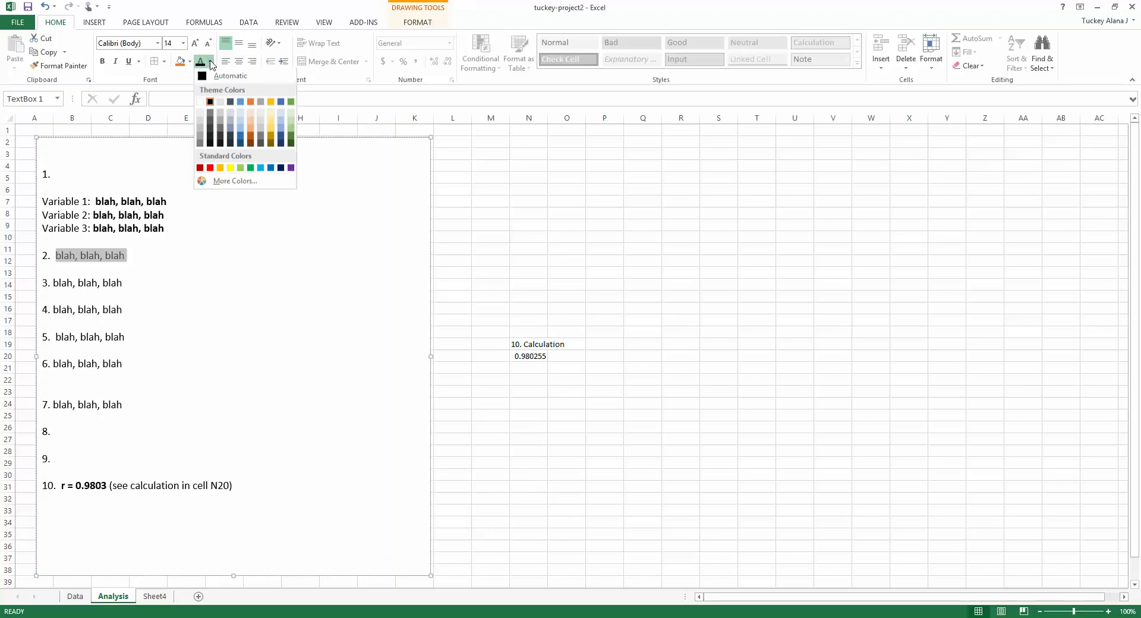
click(209, 169)
click(126, 284)
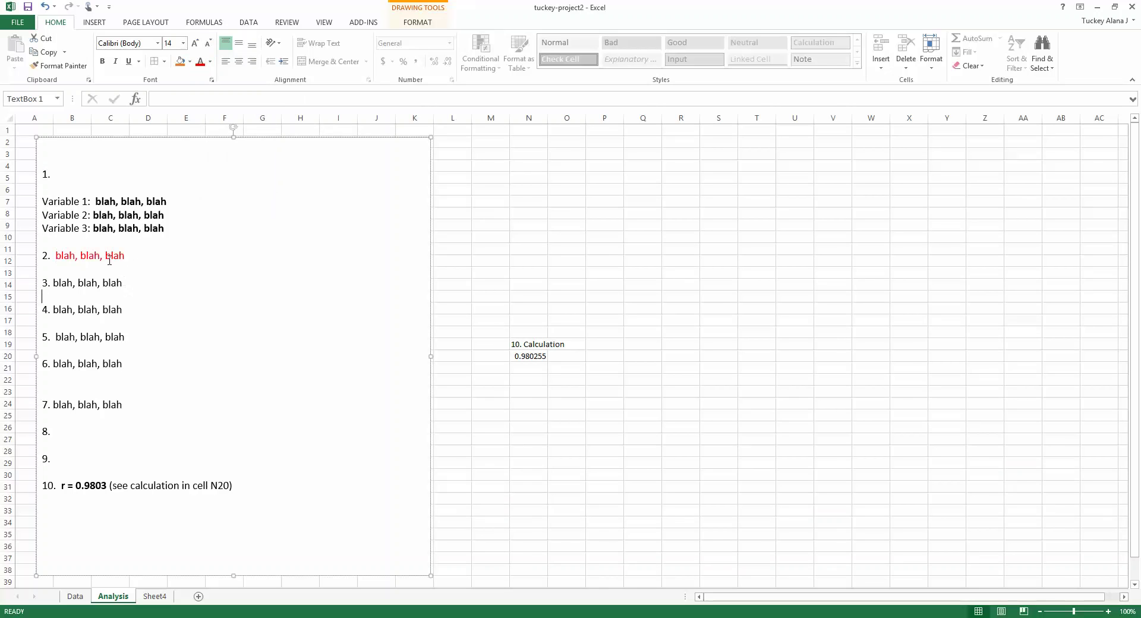
drag(126, 256, 57, 256)
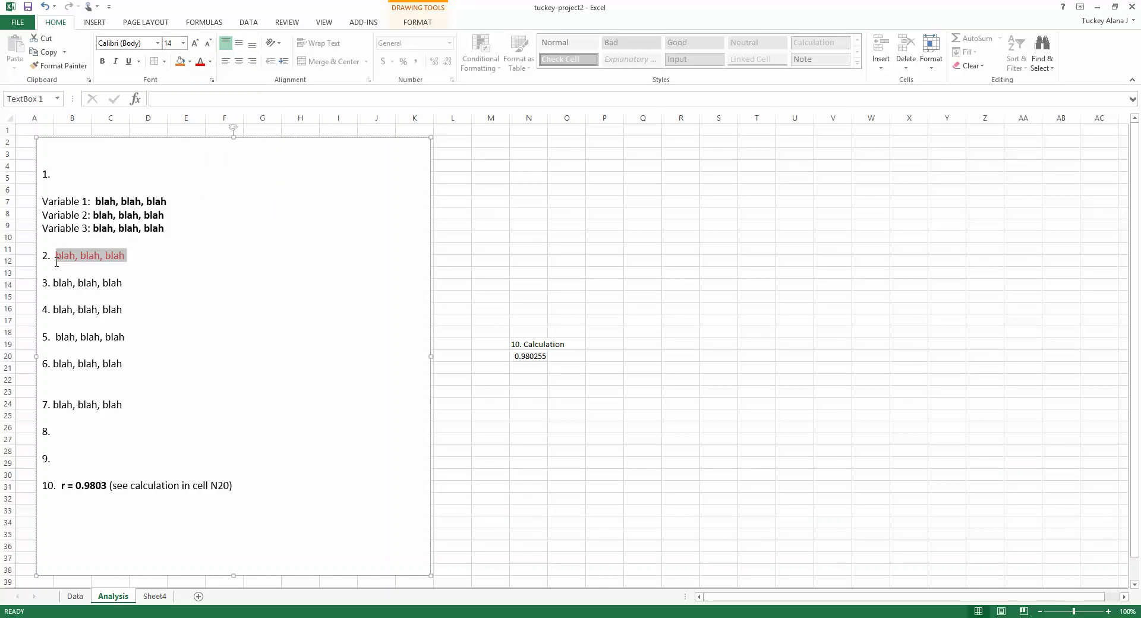
click(111, 275)
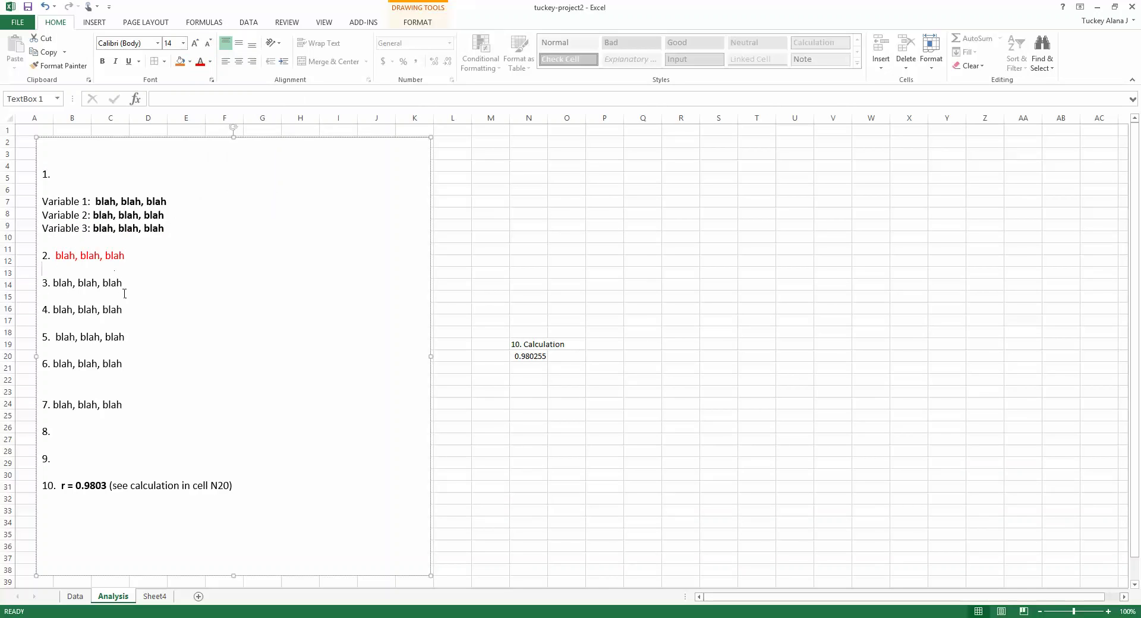
- Add the numbers 11. and 12 on separate lines below answer 10 in the text box
scroll(244, 428, down, 2)
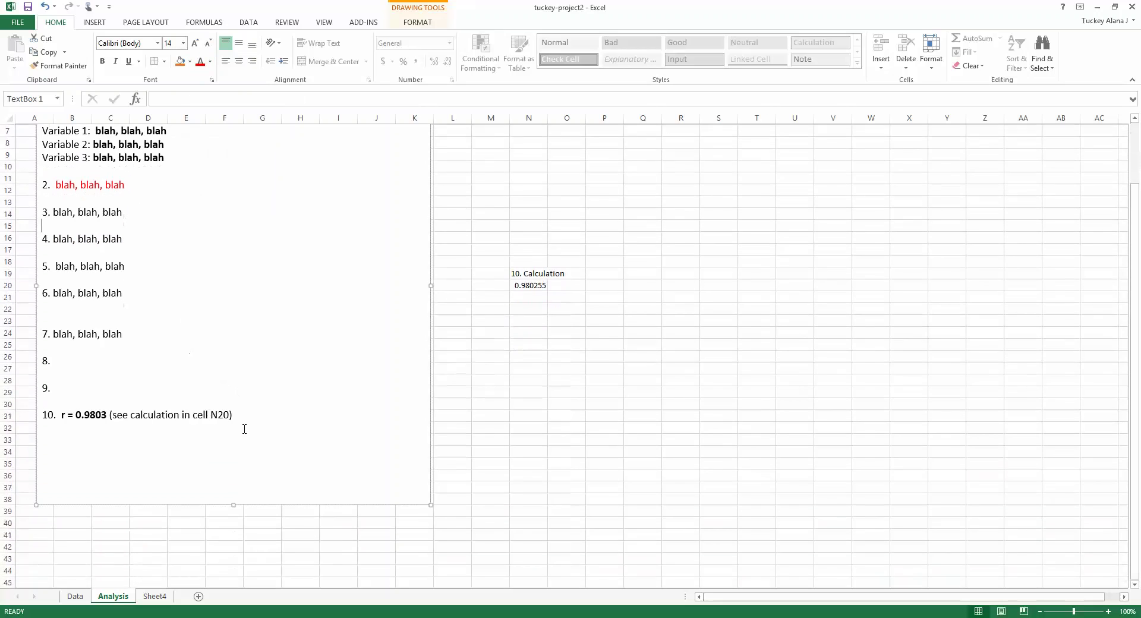
click(247, 416)
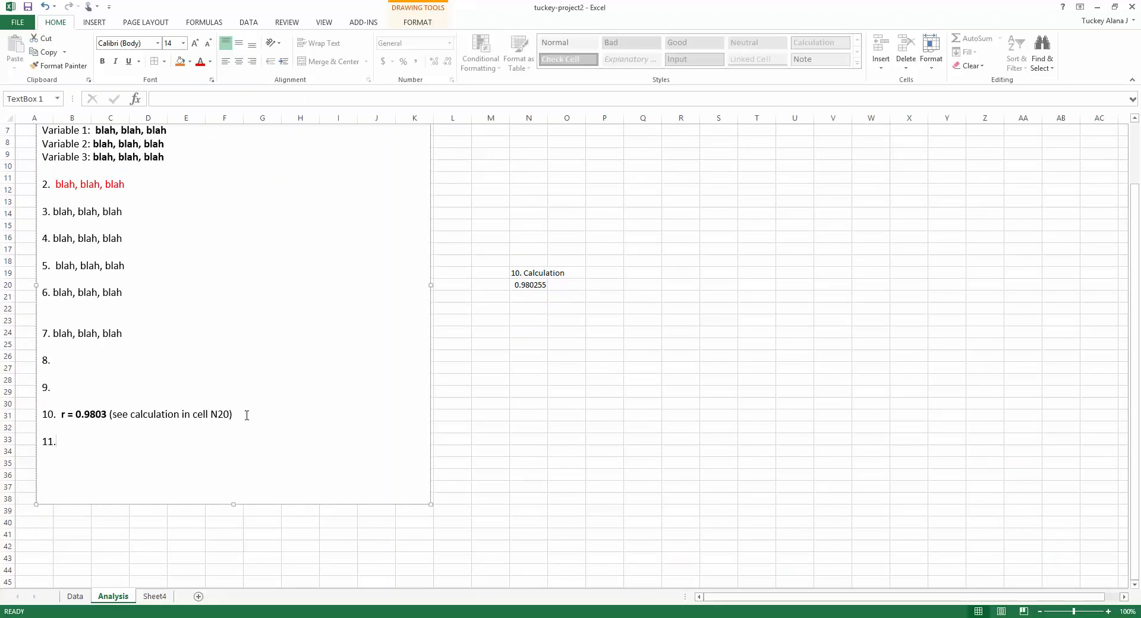
text(12)
- Lengthen the text box downward to about row 44, and remove the filler text "balsaasf" typed below number 12
key(Return)
text(balsaasf)
drag(234, 503, 233, 574)
double_click(55, 509)
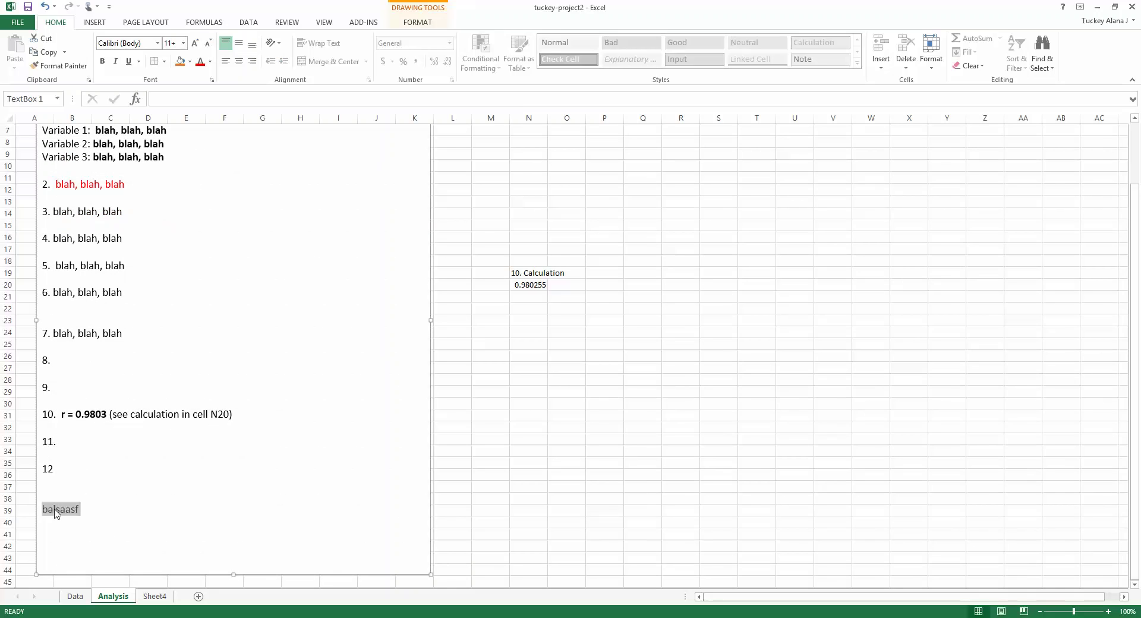
key(BackSpace)
key(BackSpace)
click(502, 414)
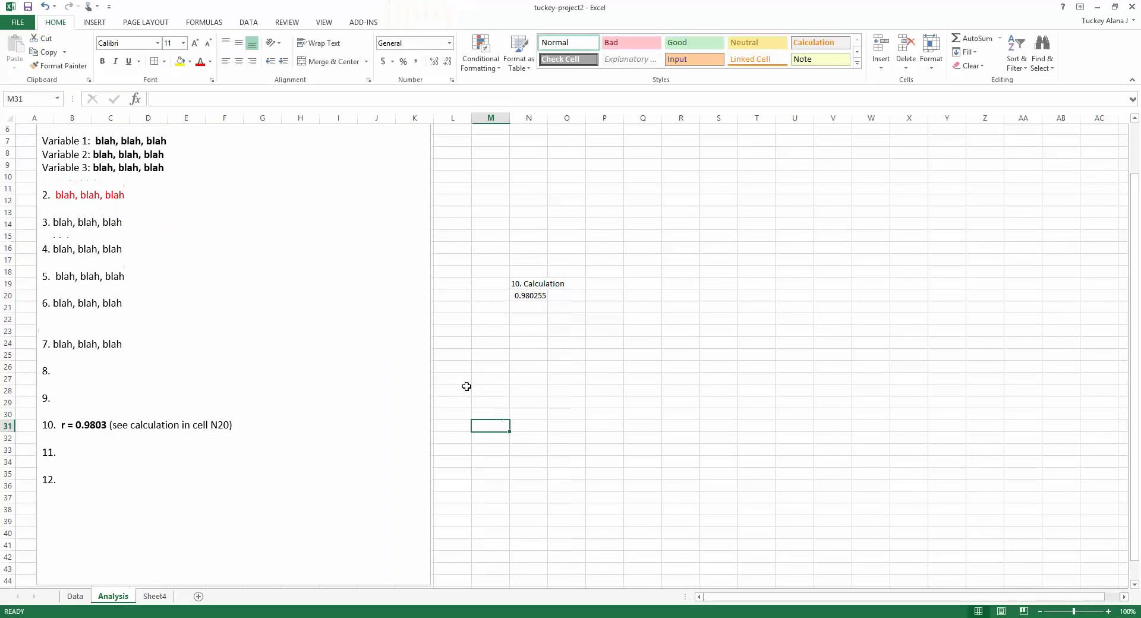
- Review the numbered answers from 1 to 12 and the labelled calculation in cells N19 and N20
scroll(235, 297, up, 2)
scroll(425, 459, down, 2)
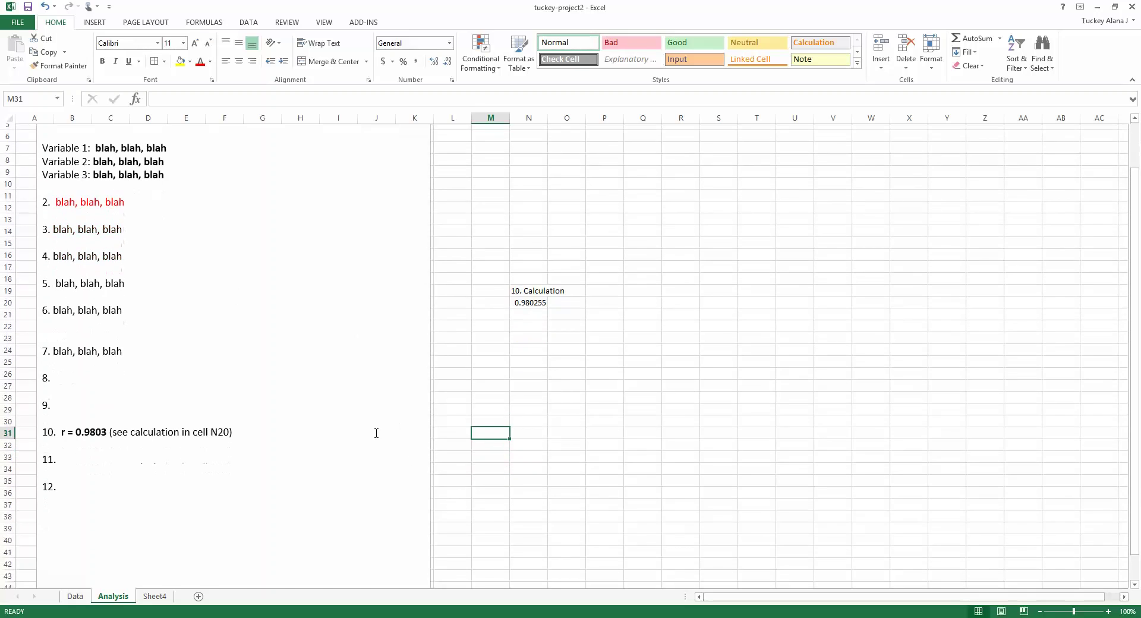
click(275, 403)
scroll(73, 176, up, 1)
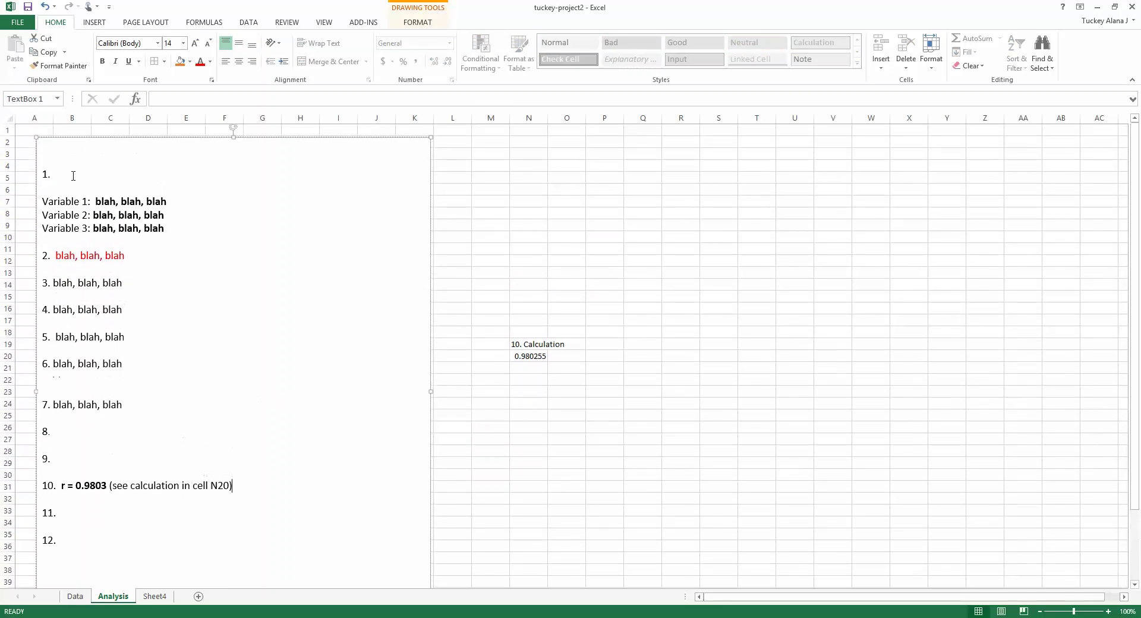
double_click(47, 175)
click(249, 277)
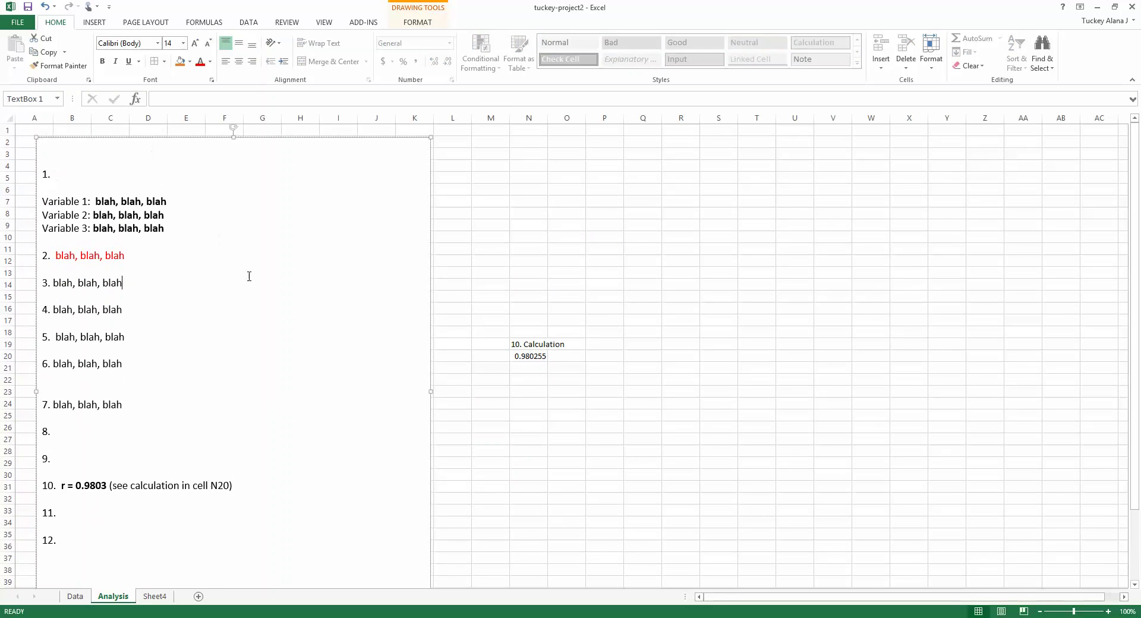
click(525, 371)
click(524, 356)
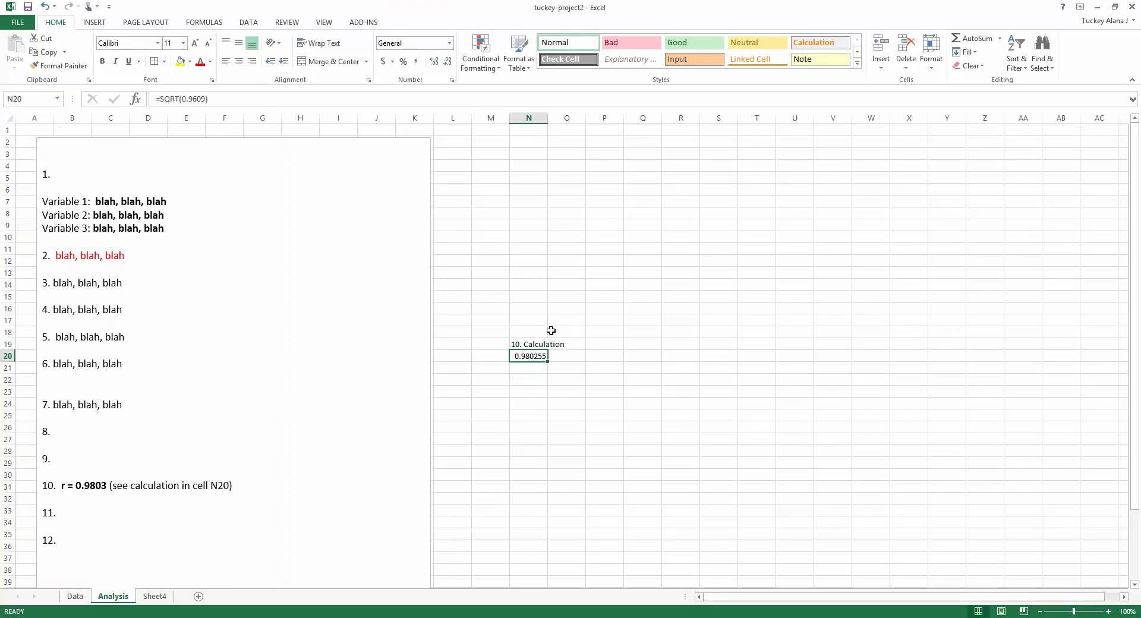
click(491, 404)
drag(522, 344, 549, 374)
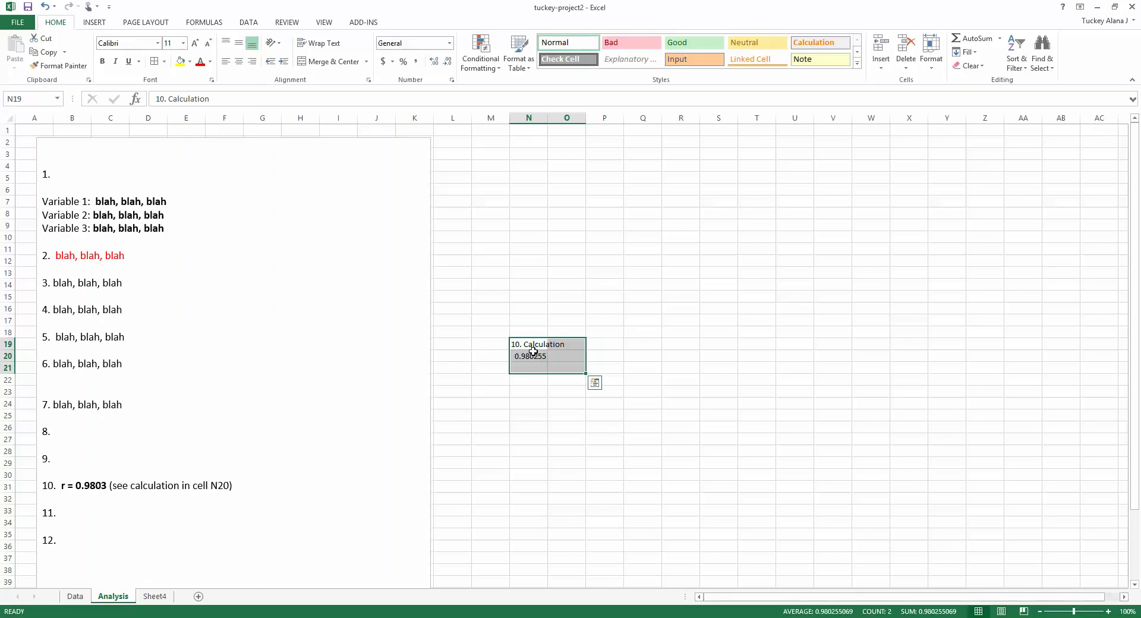
click(533, 352)
- Review the Price per Mile column and the notes on r on the Data sheet, and return to the Analysis text box
click(76, 597)
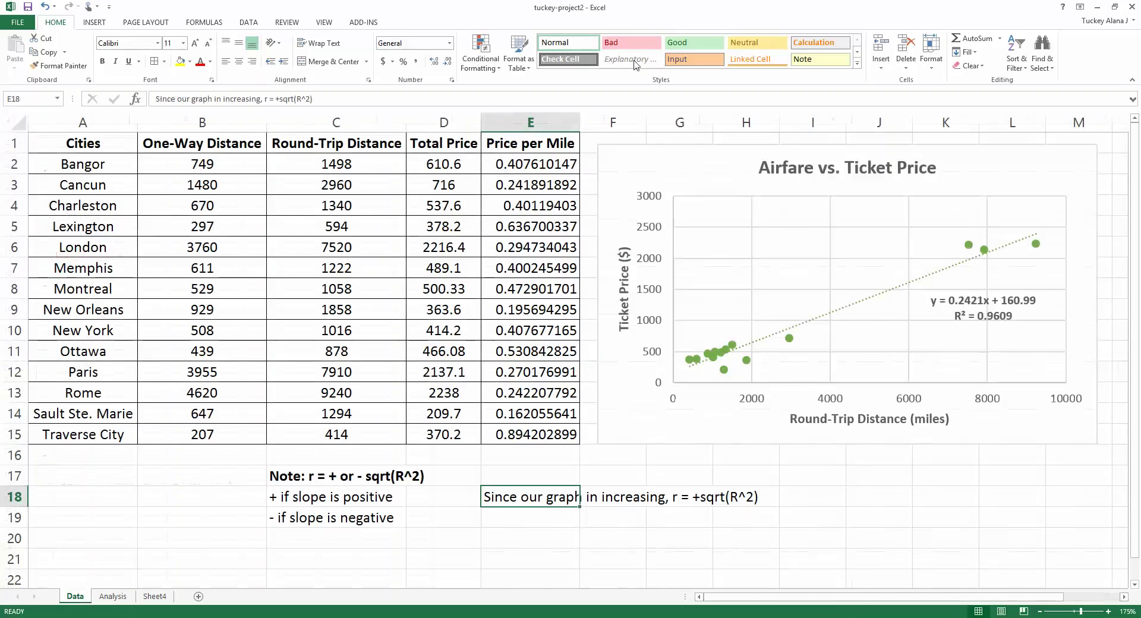
drag(530, 150, 529, 435)
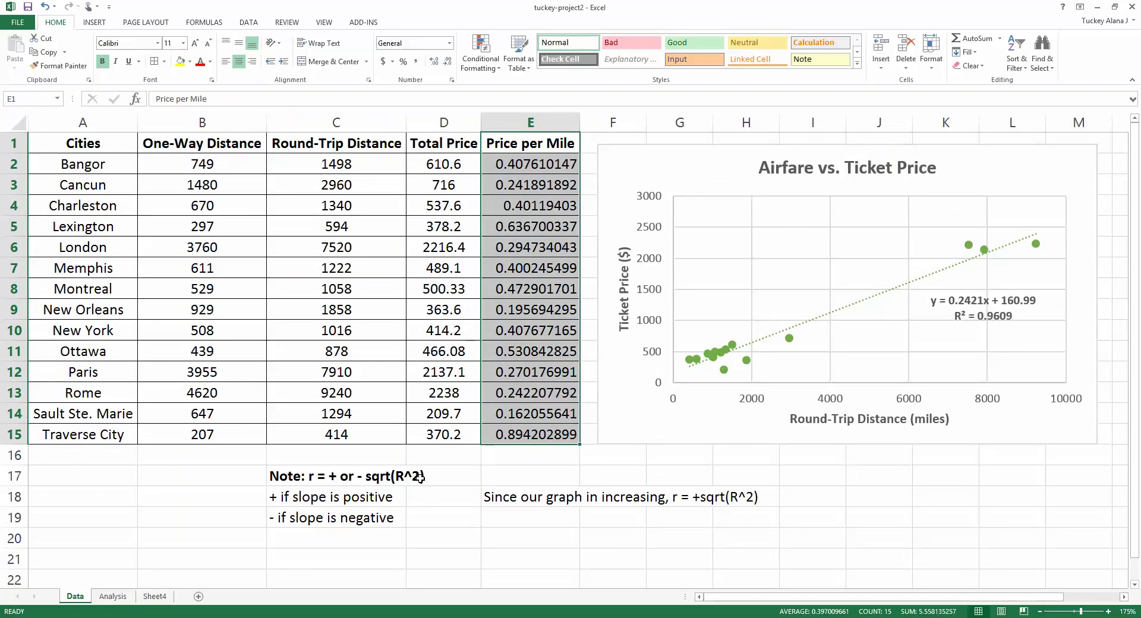
drag(302, 479, 770, 534)
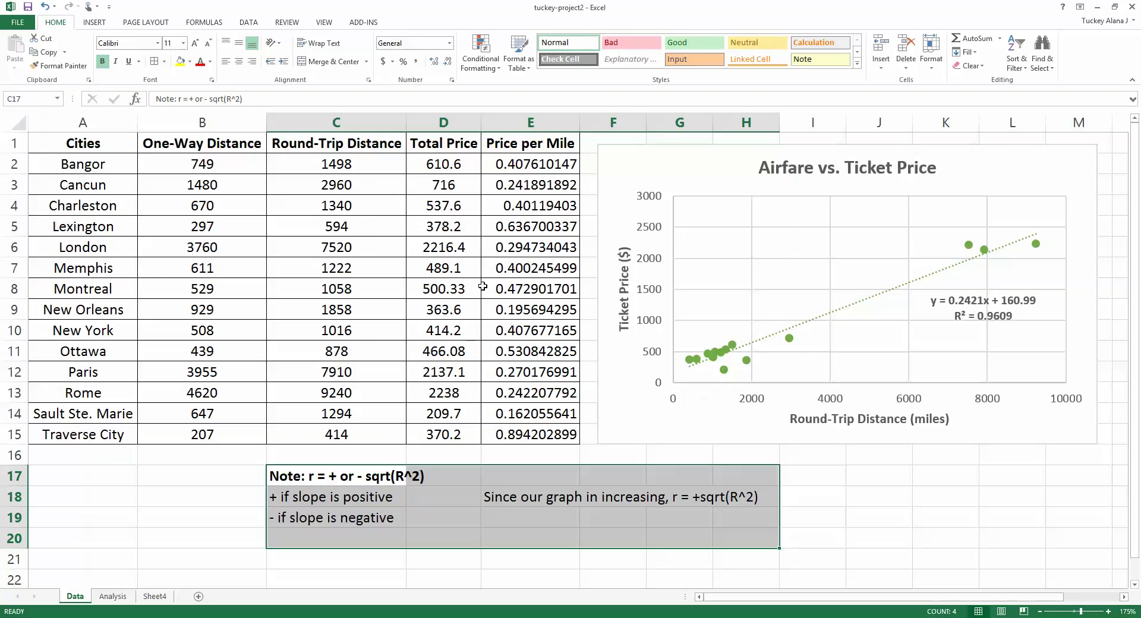
click(531, 289)
click(113, 595)
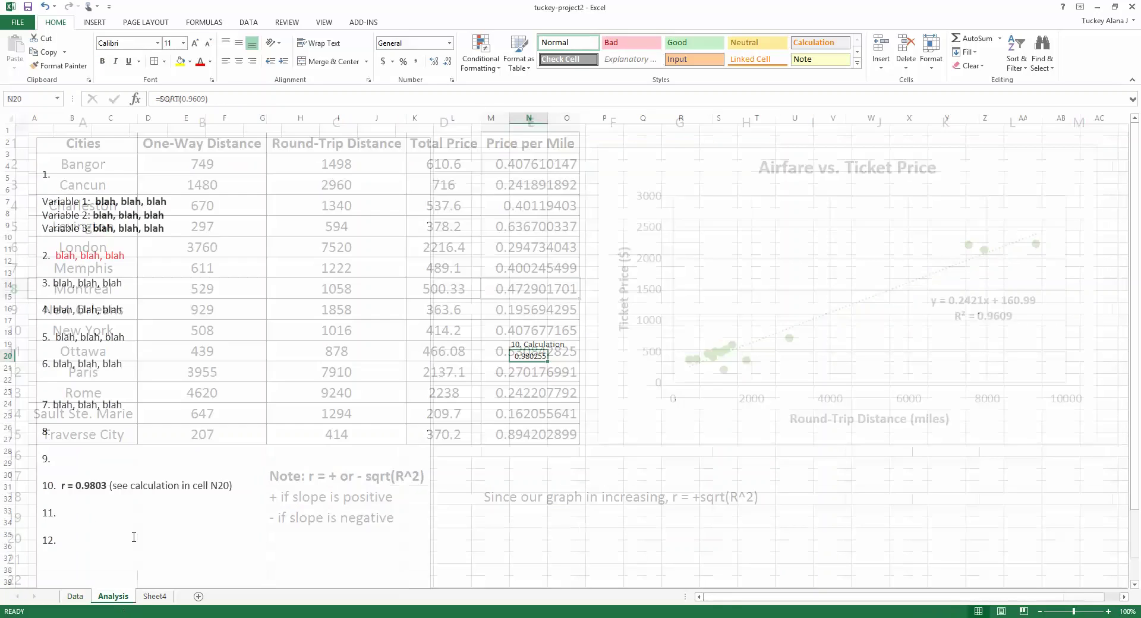
click(179, 297)
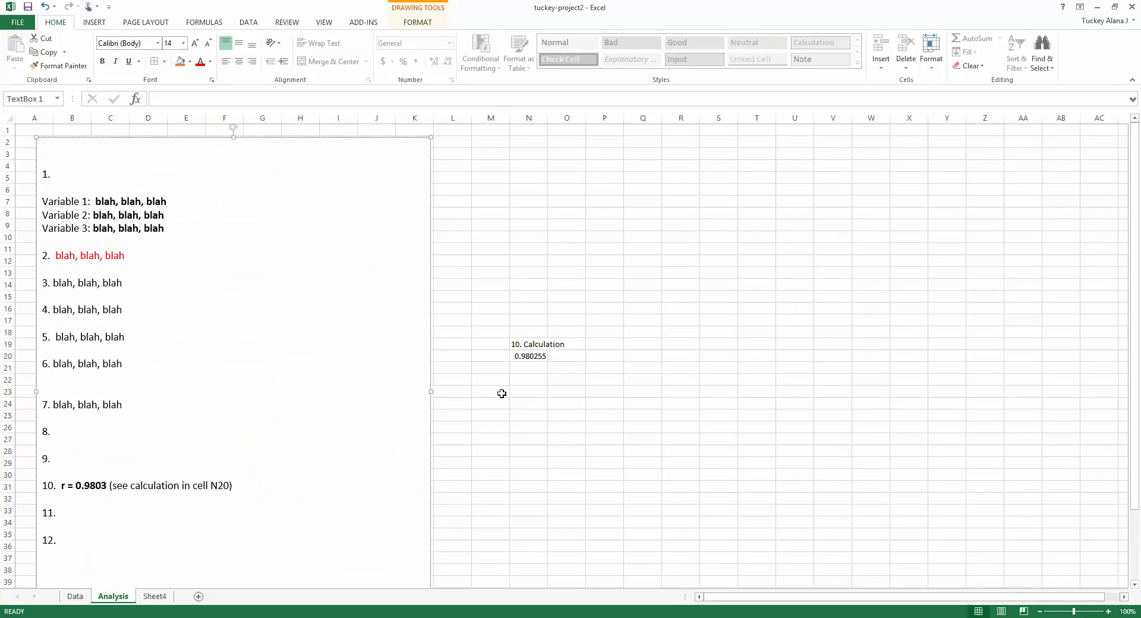